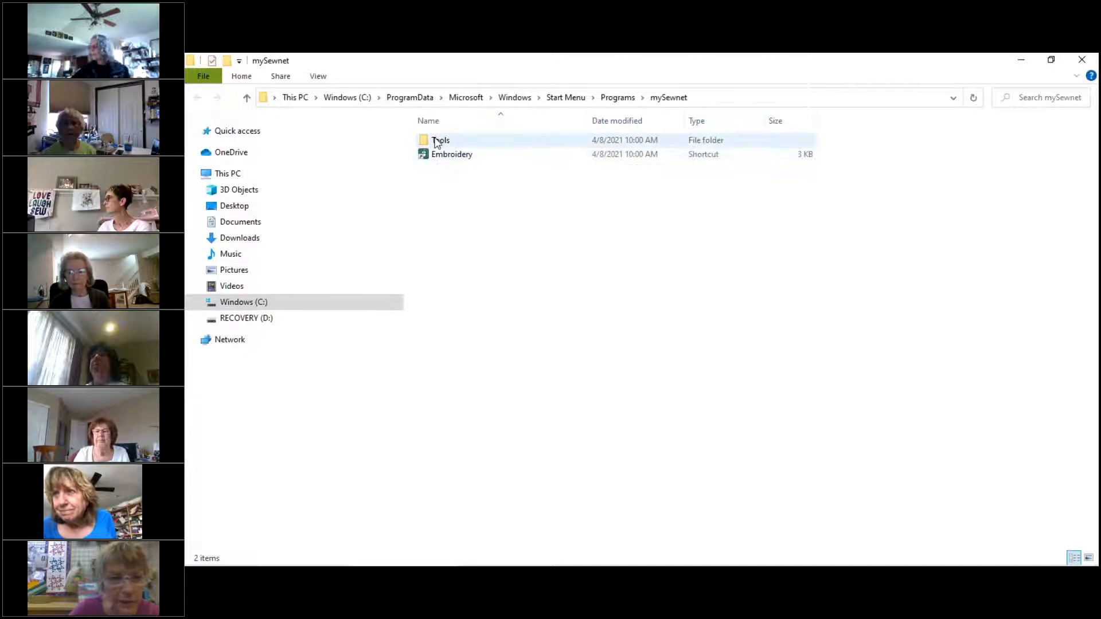
Launch Draw & Paint from the mySewnet Tools folder and maximize its window
{"action": "left_click", "coordinate": [437, 142]}
{"action": "double_click", "coordinate": [437, 141]}
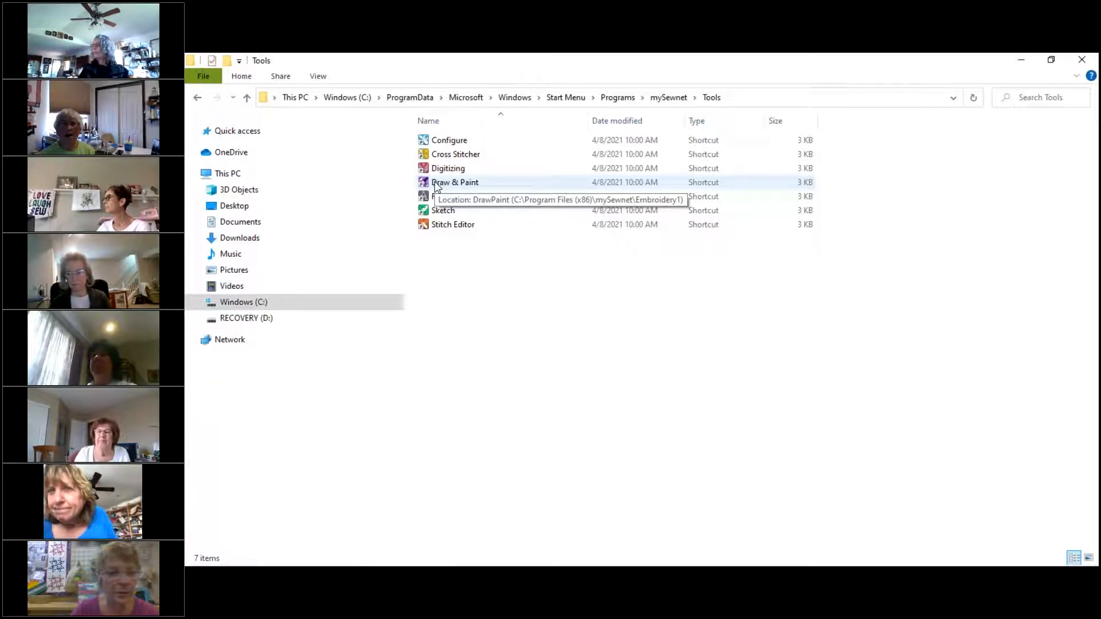
{"action": "left_click", "coordinate": [436, 183]}
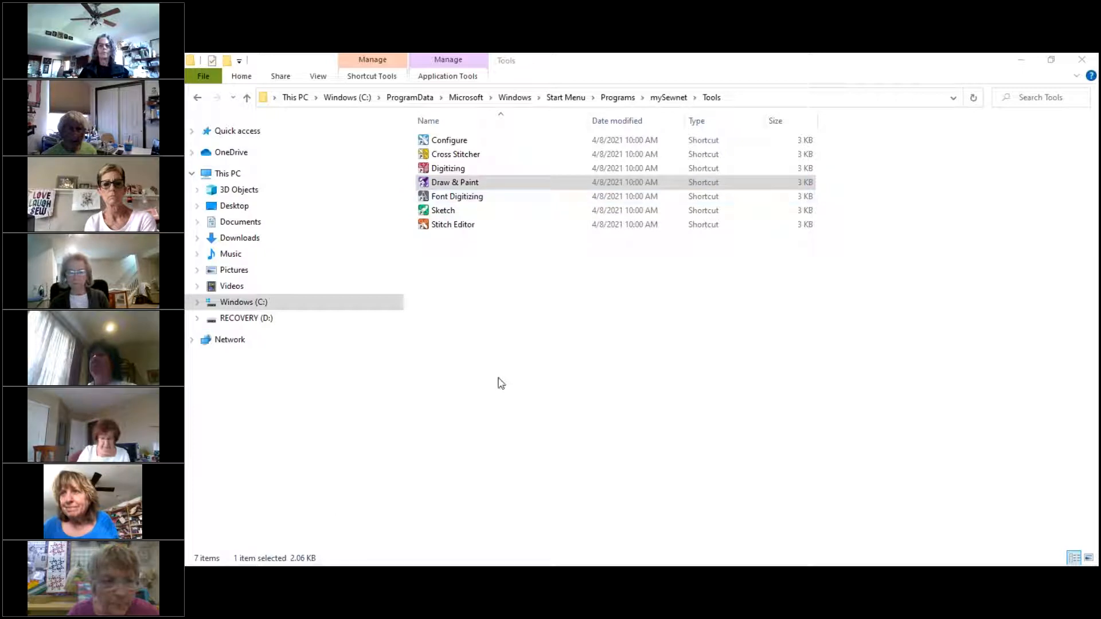
{"action": "mouse_move", "coordinate": [503, 555]}
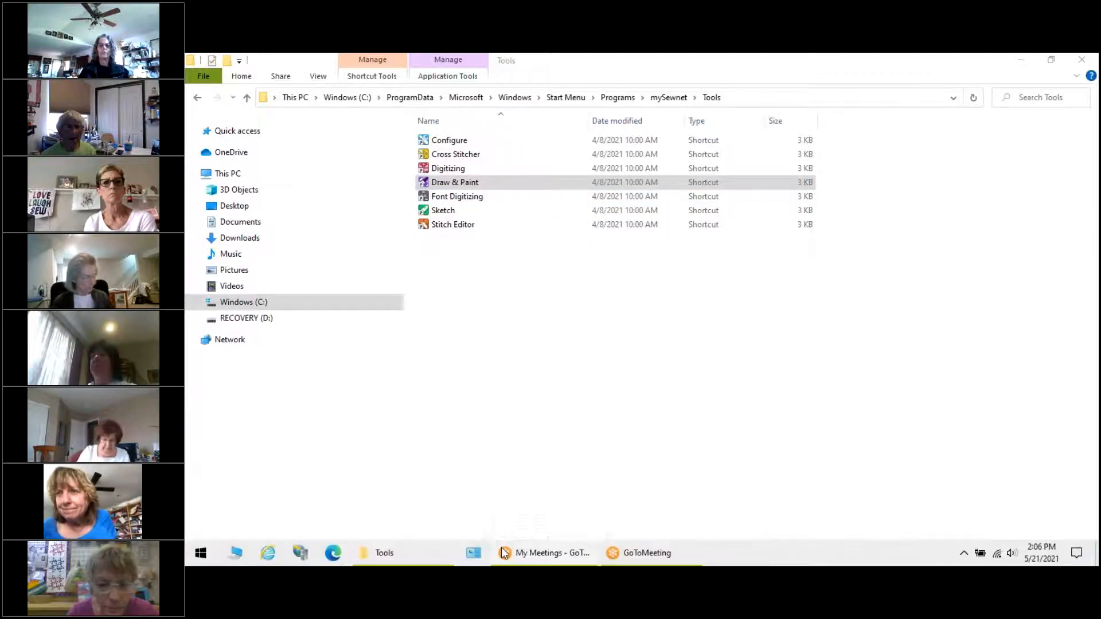
{"action": "mouse_move", "coordinate": [538, 542]}
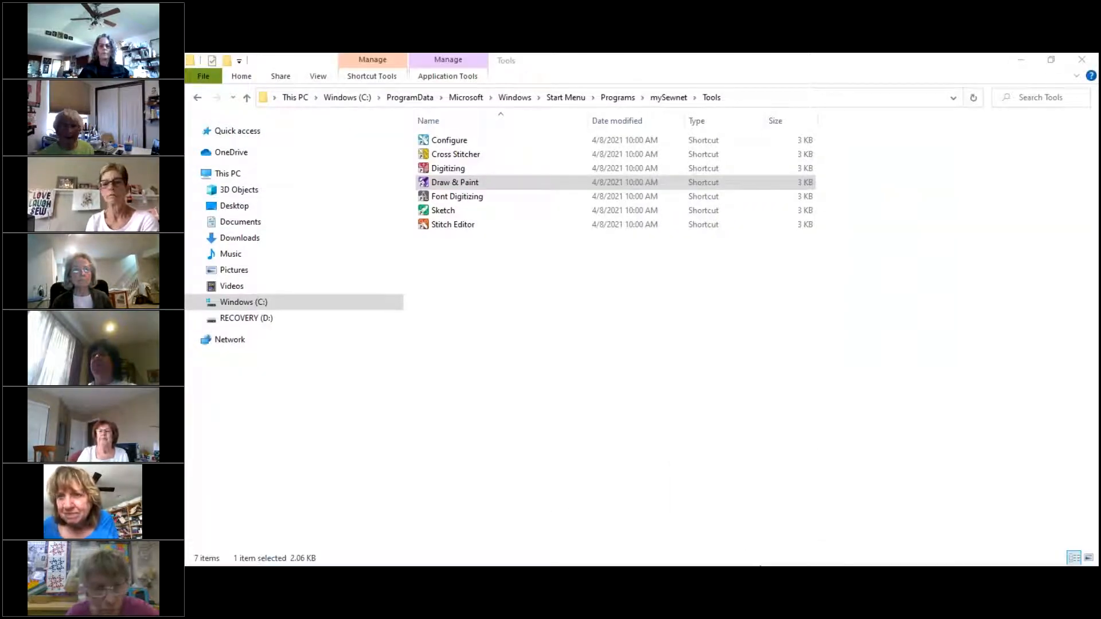
{"action": "mouse_move", "coordinate": [741, 559]}
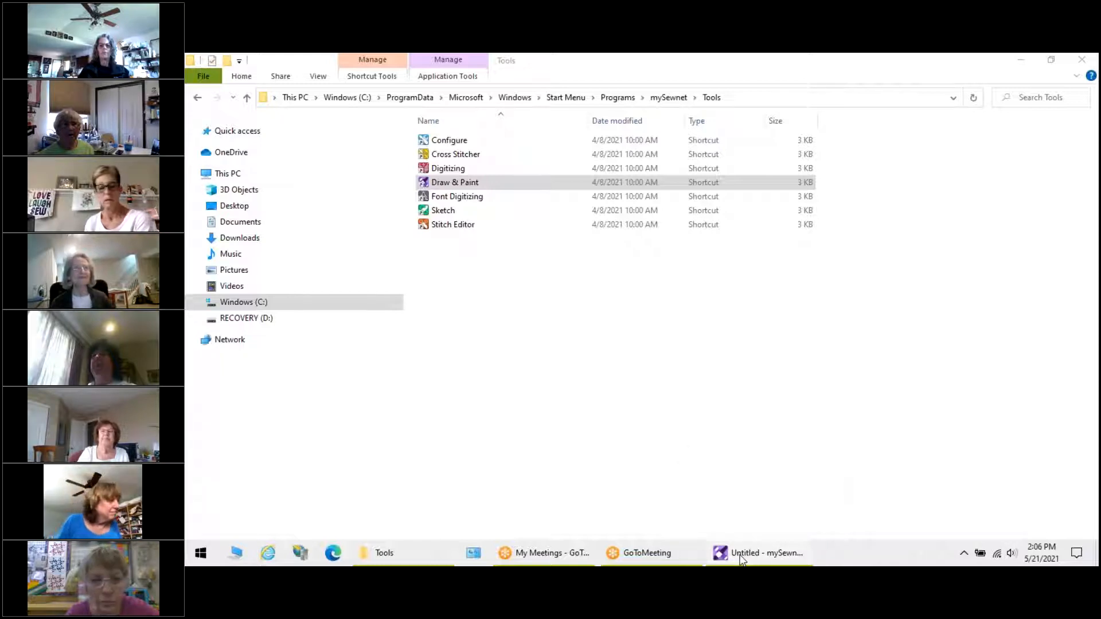
{"action": "left_click", "coordinate": [741, 555]}
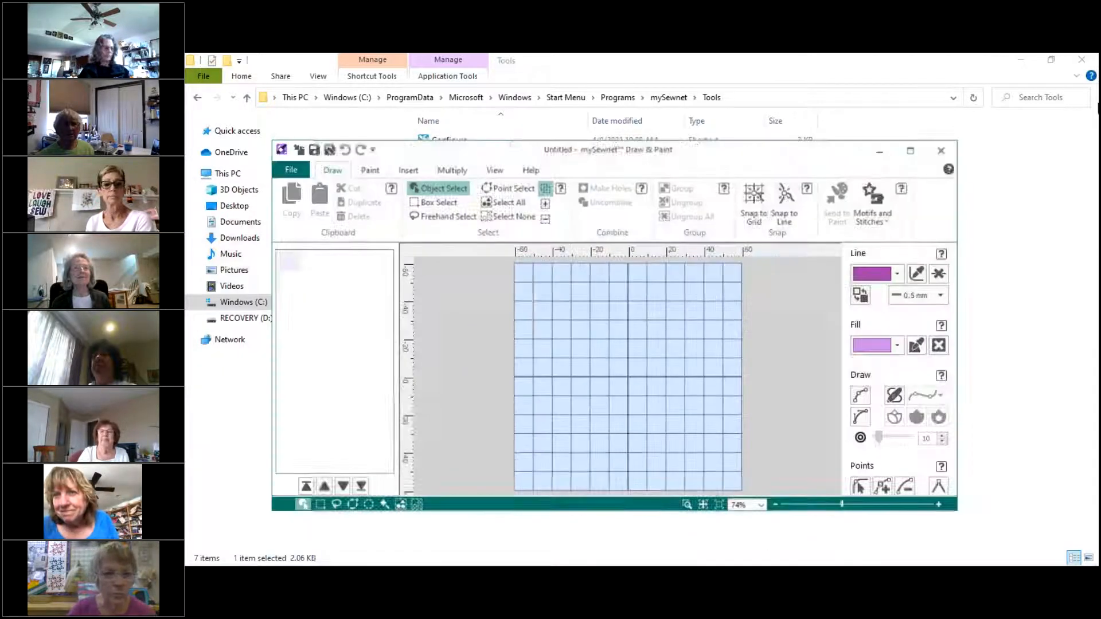
{"action": "left_click", "coordinate": [910, 150]}
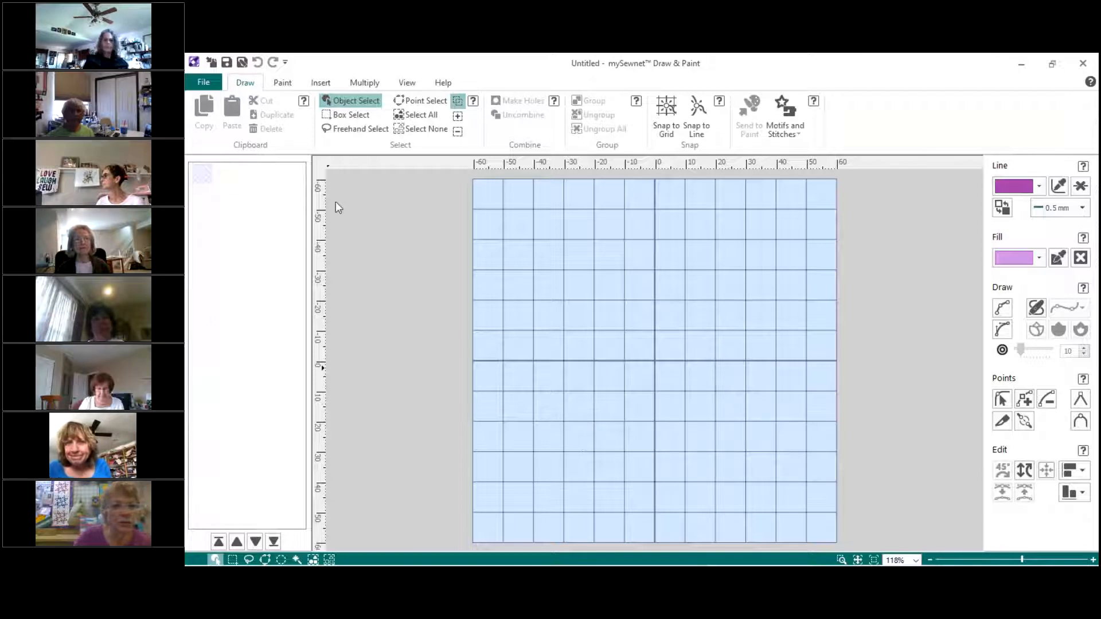
Resize the canvas to 260 mm wide by 260 mm high, keeping the proportional lock on
{"action": "left_click", "coordinate": [406, 86]}
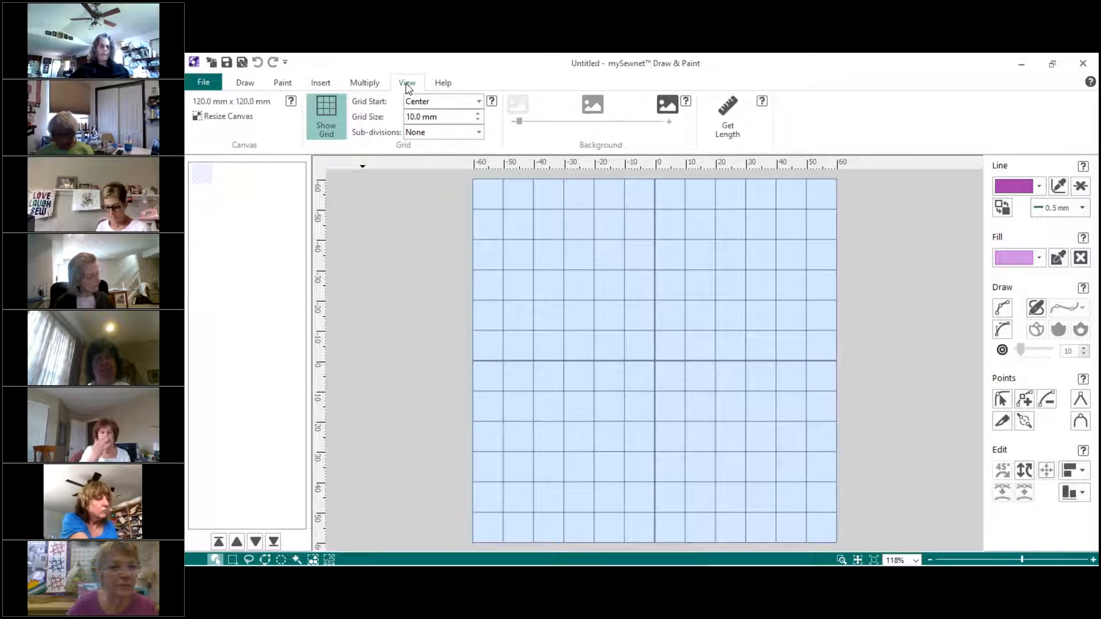
{"action": "left_click", "coordinate": [320, 82]}
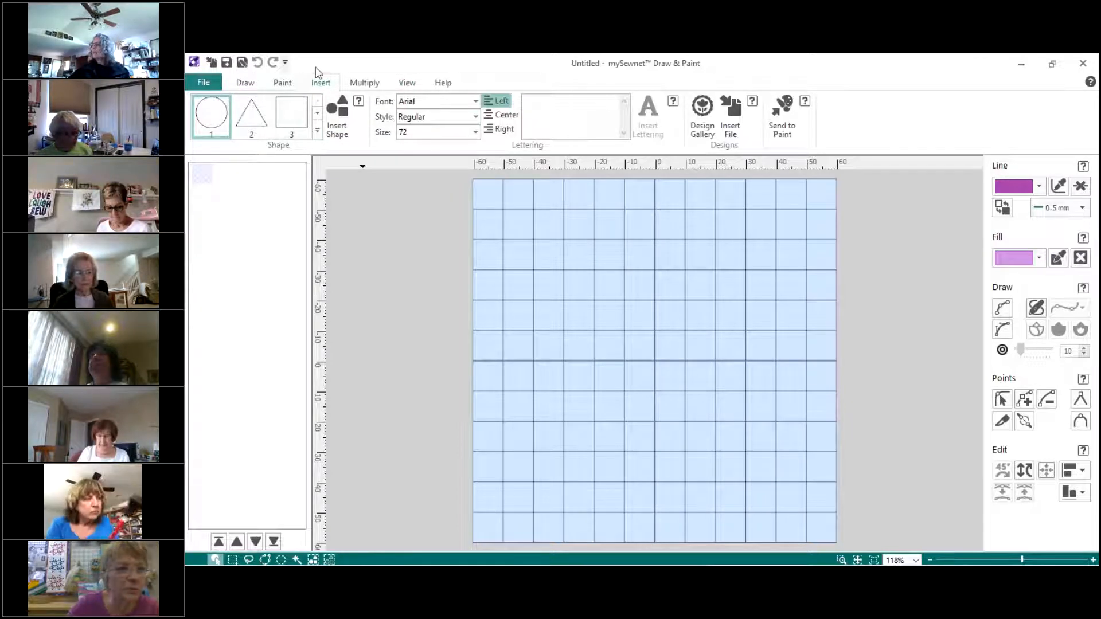
{"action": "left_click", "coordinate": [407, 84]}
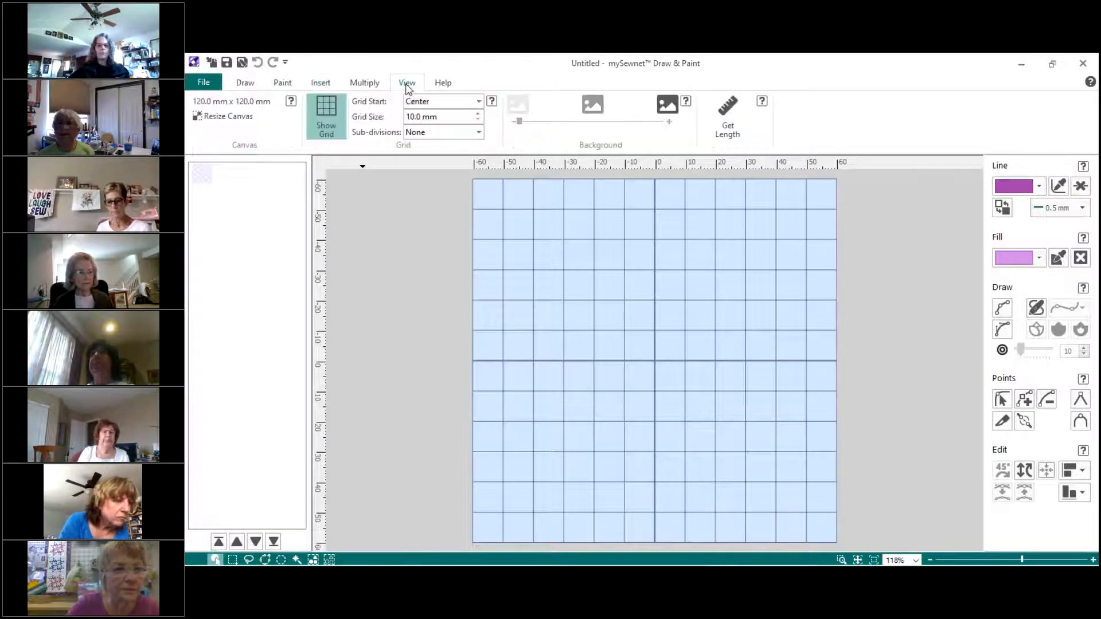
{"action": "left_click", "coordinate": [244, 119]}
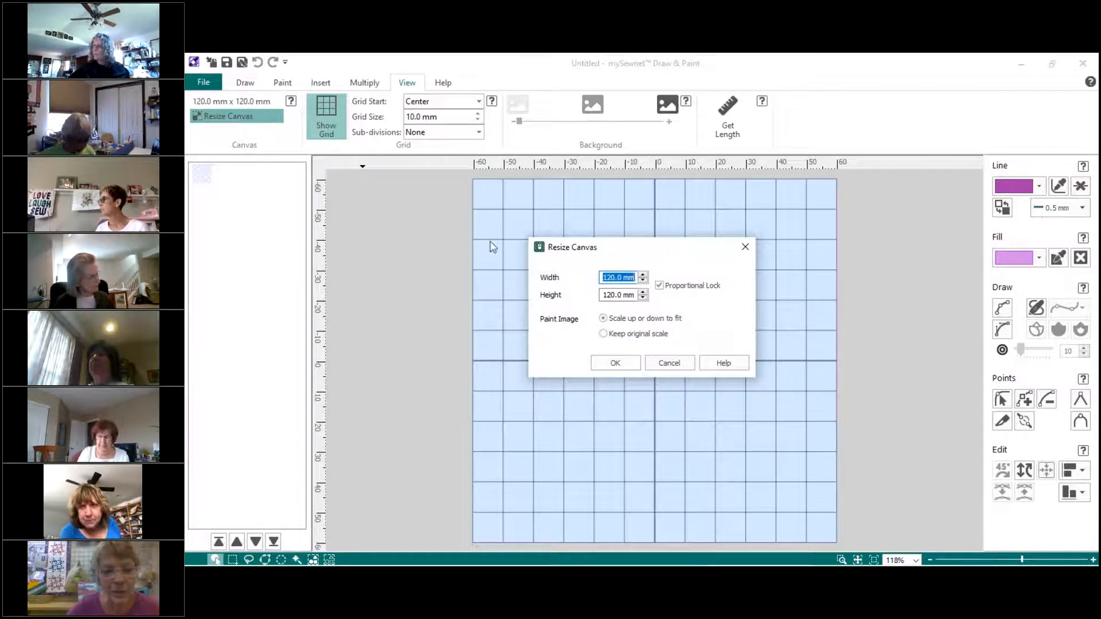
{"action": "type", "text": "260"}
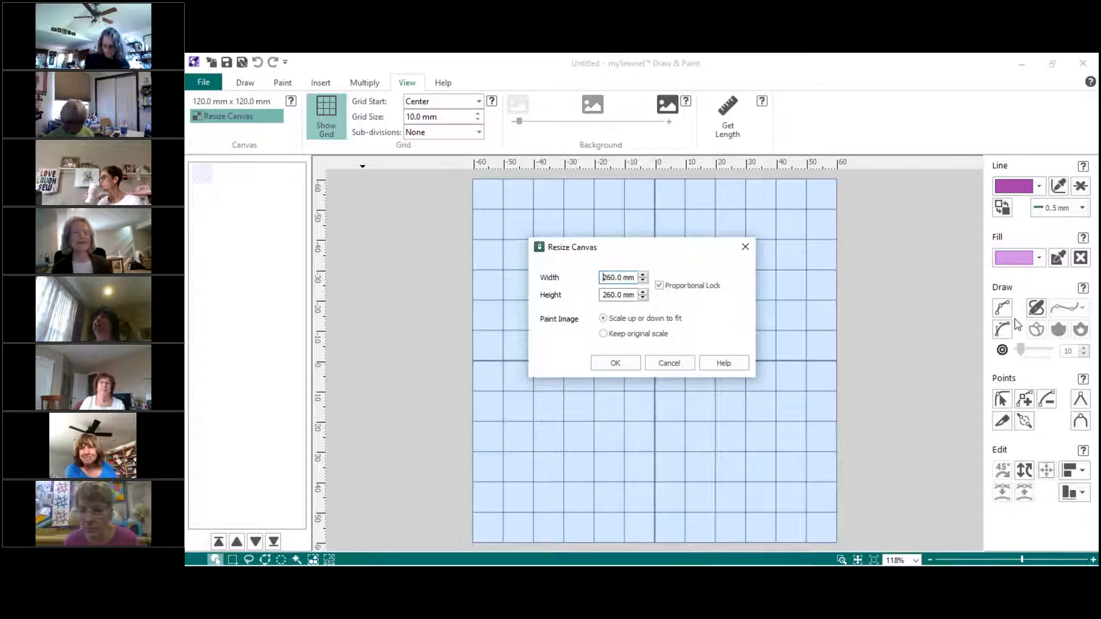
{"action": "left_click", "coordinate": [1019, 255]}
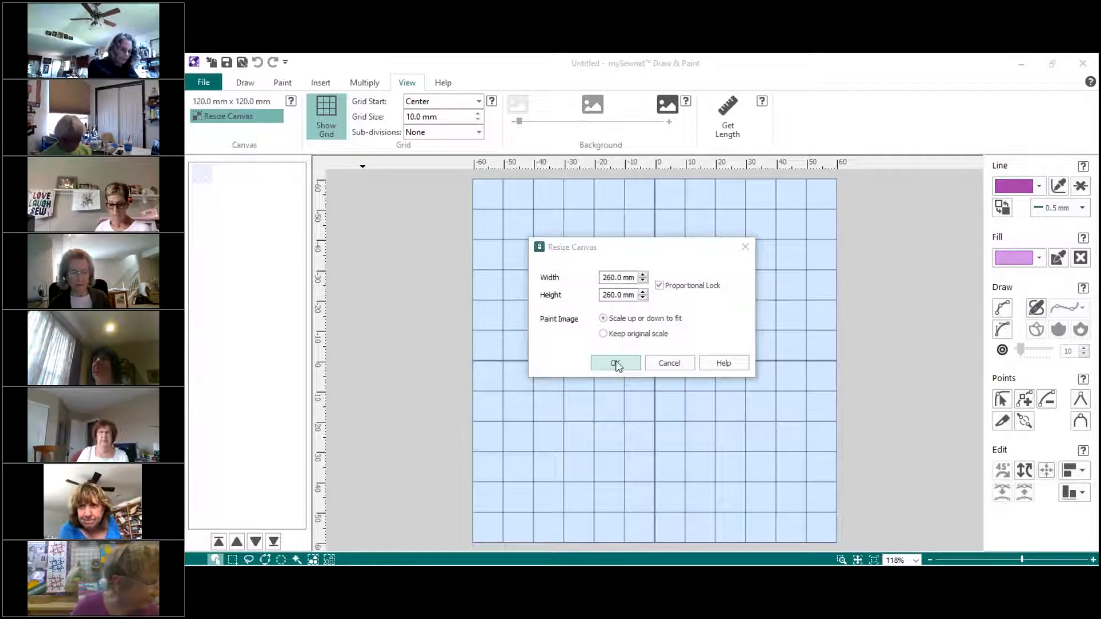
{"action": "left_click", "coordinate": [616, 365]}
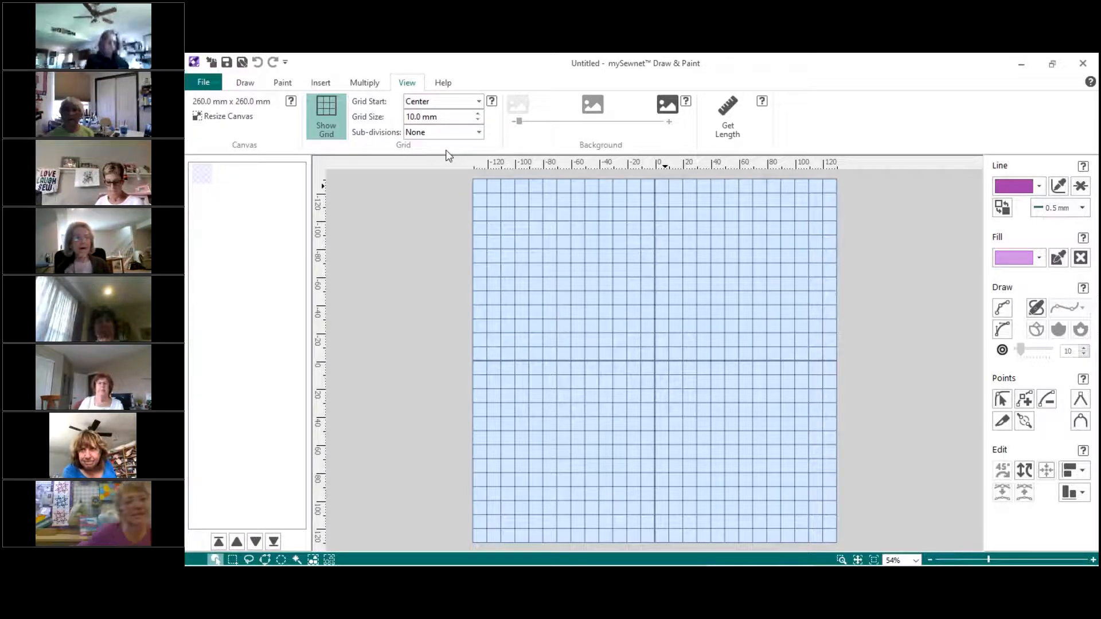
Set the canvas grid size to 25.4 mm with 1/10 sub-divisions
{"action": "left_click", "coordinate": [456, 116]}
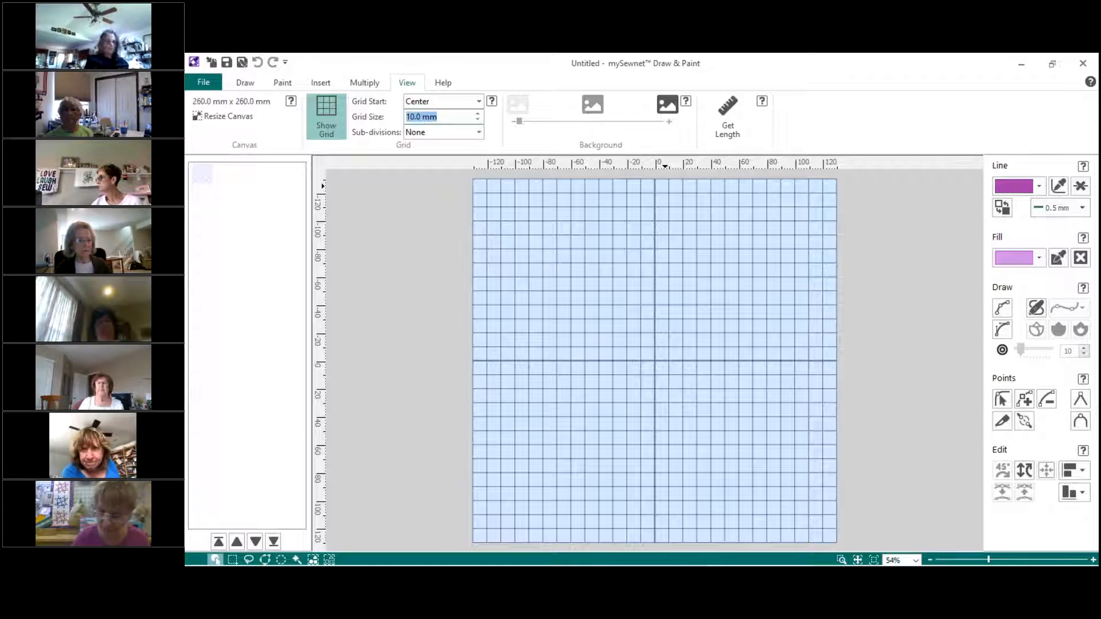
{"action": "type", "text": "25."}
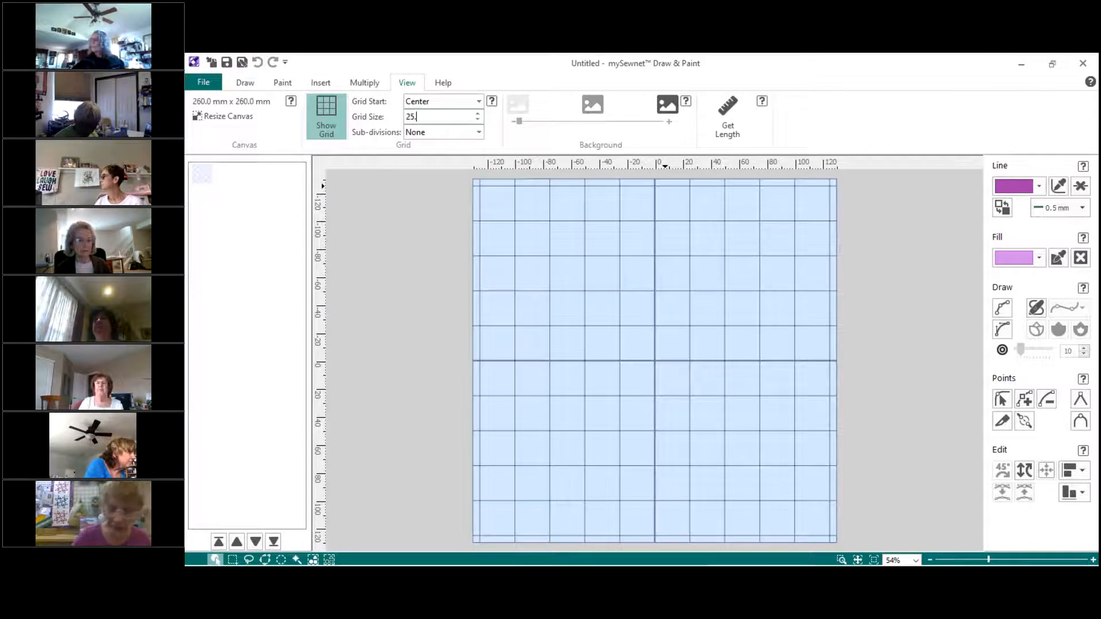
{"action": "type", "text": "4"}
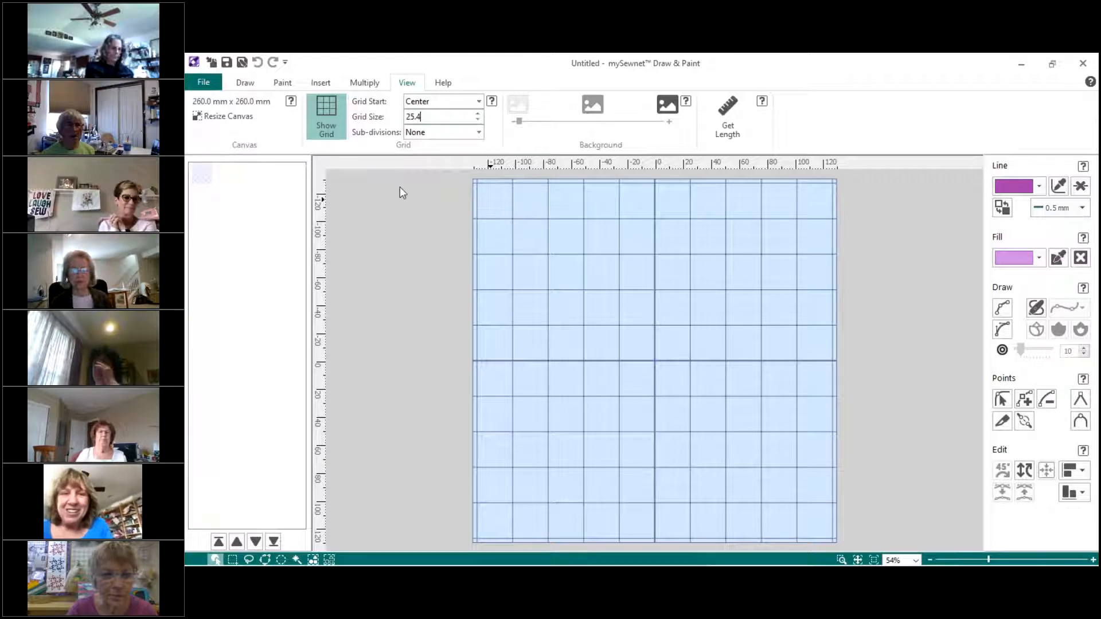
{"action": "left_click", "coordinate": [420, 231]}
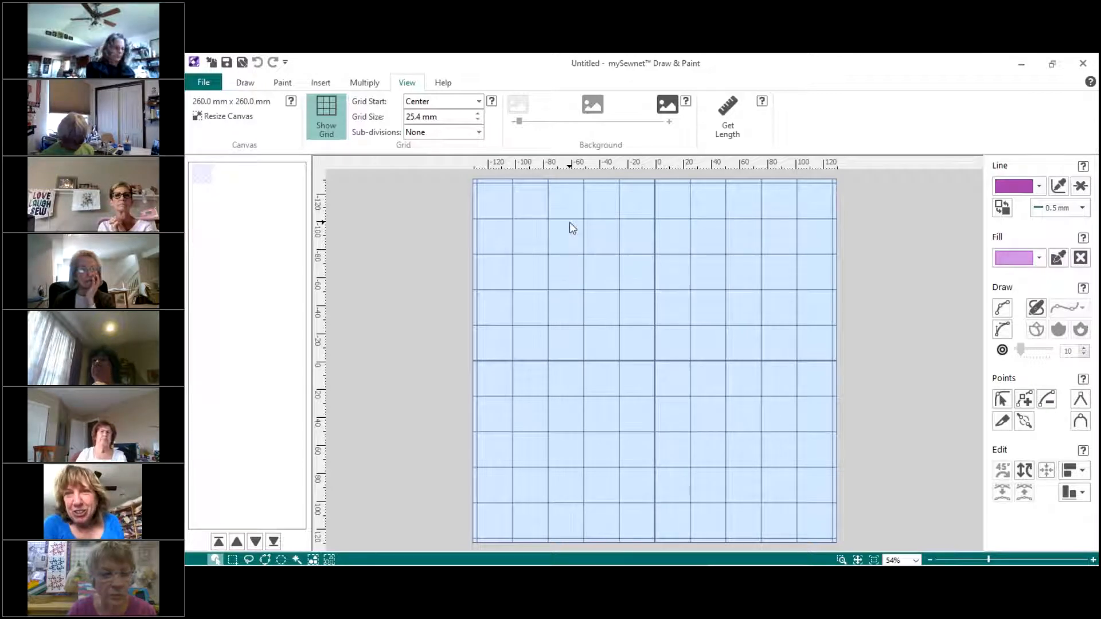
{"action": "left_click", "coordinate": [477, 134]}
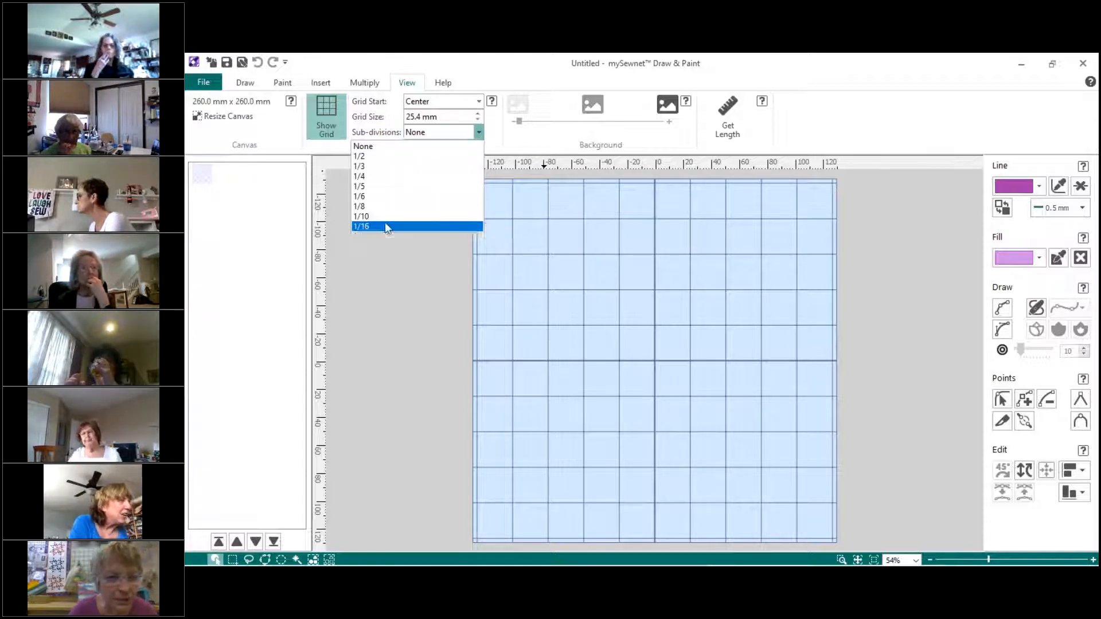
{"action": "left_click", "coordinate": [364, 216]}
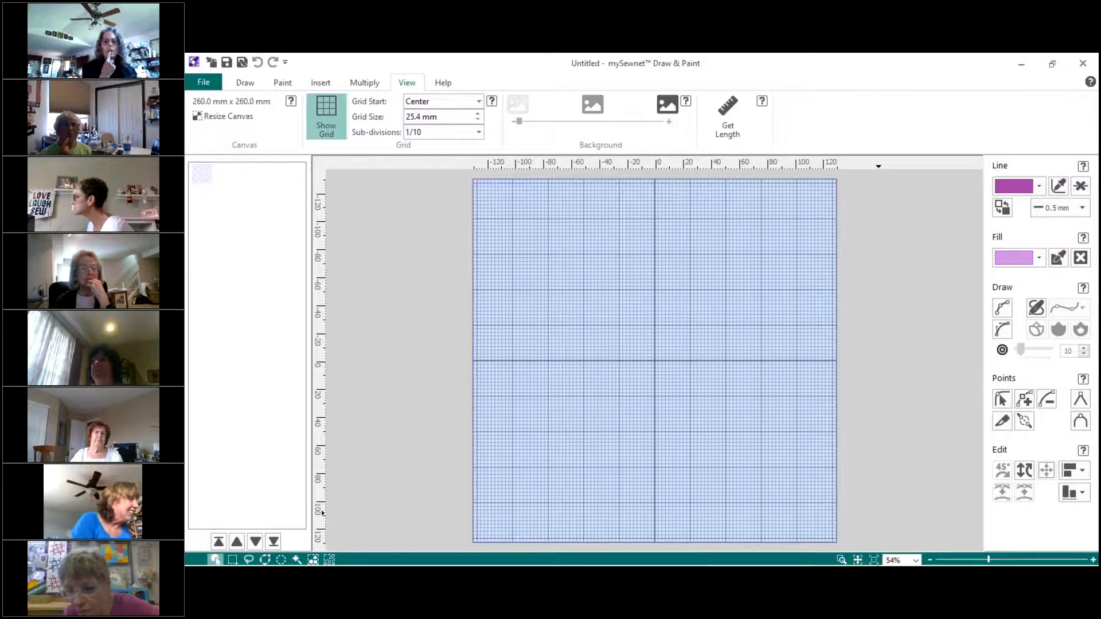
{"action": "mouse_move", "coordinate": [875, 566]}
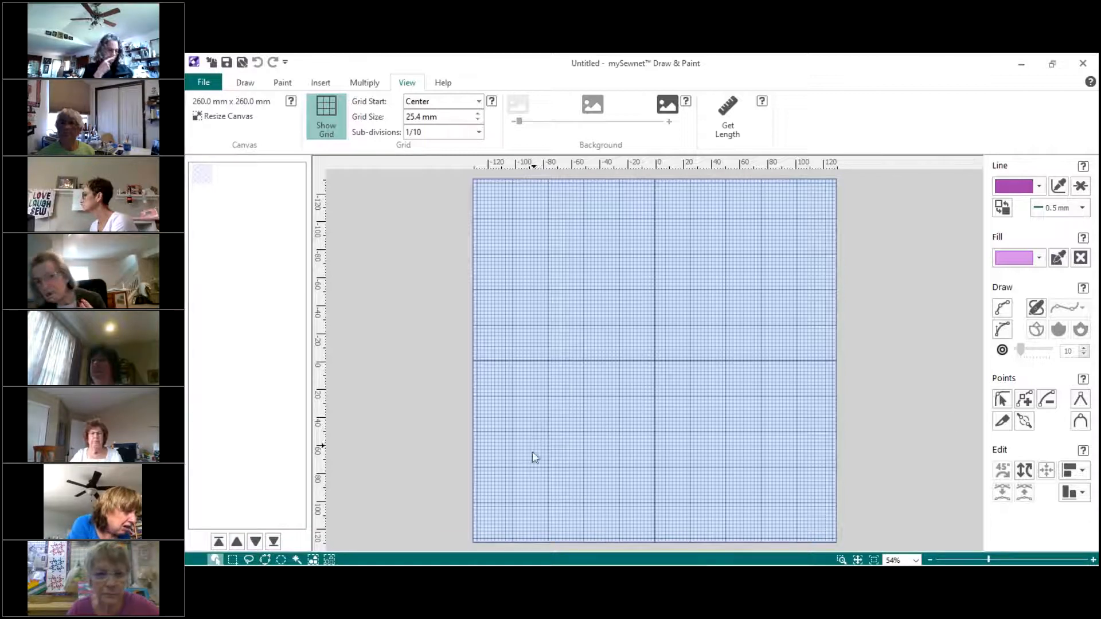
{"action": "mouse_move", "coordinate": [545, 552]}
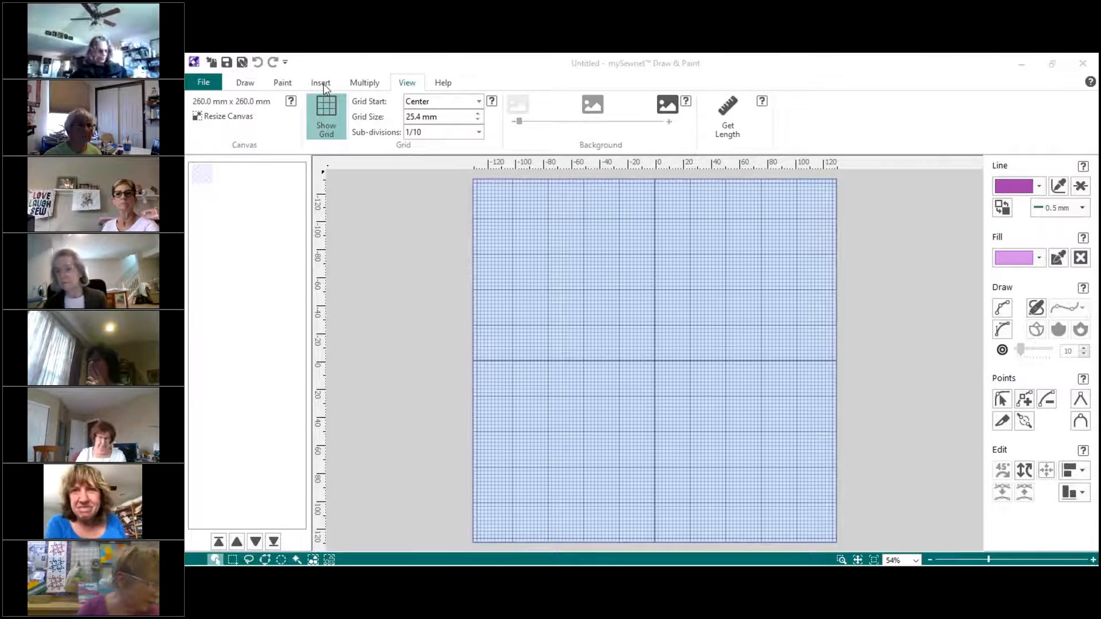
Insert Fleur de Lys.svg from the Documents folder mySewnet > Samples > Digitizing > Pics
{"action": "left_click", "coordinate": [214, 66]}
{"action": "left_click", "coordinate": [214, 66]}
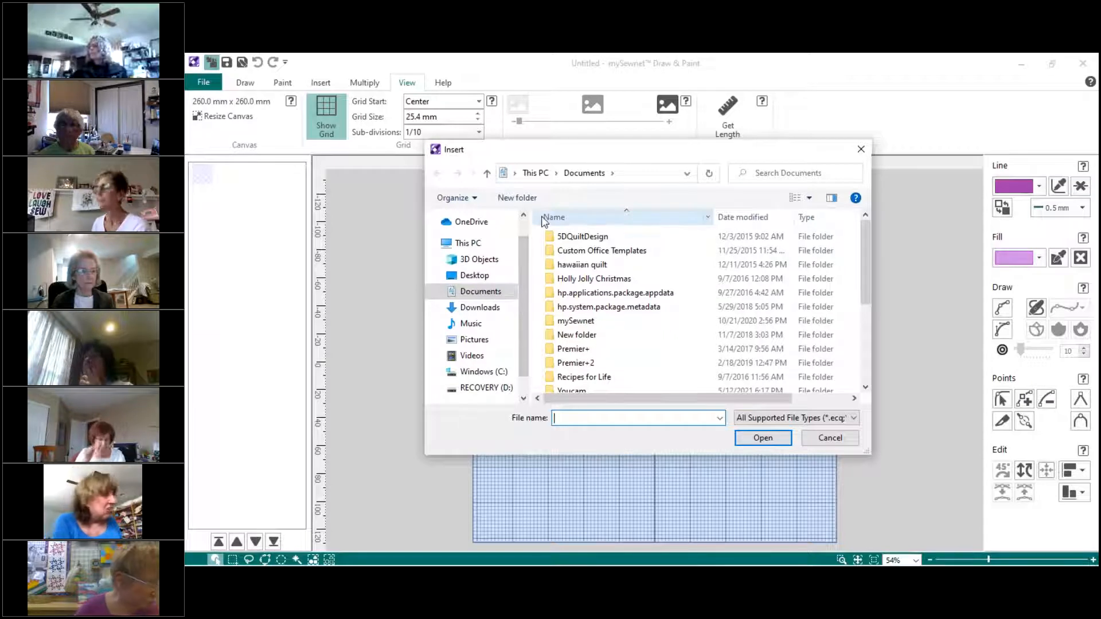
{"action": "double_click", "coordinate": [570, 322]}
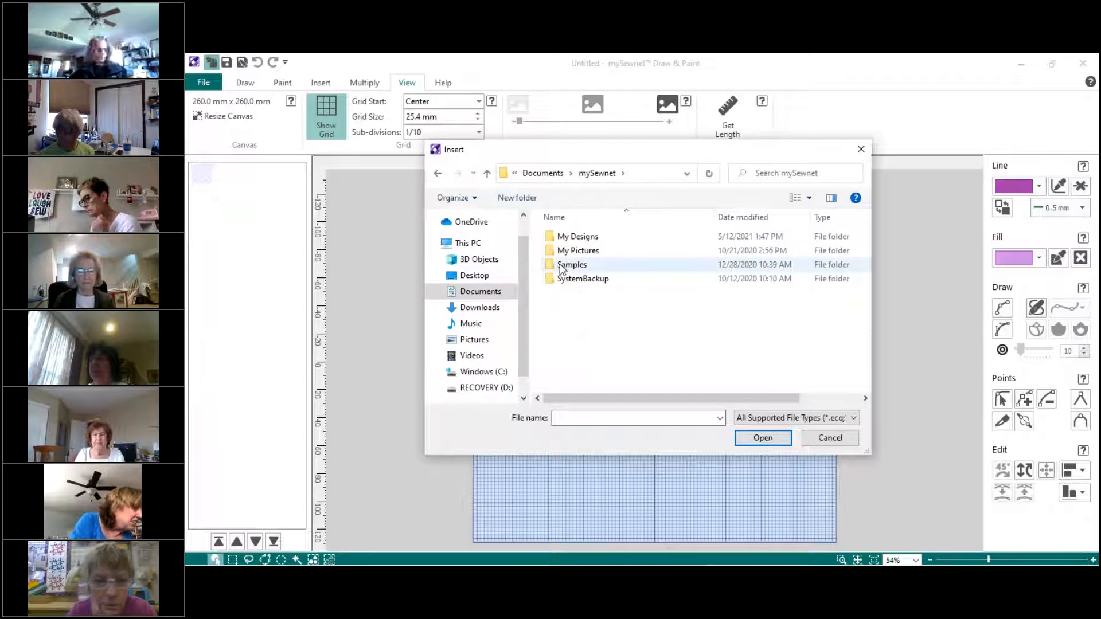
{"action": "double_click", "coordinate": [572, 265]}
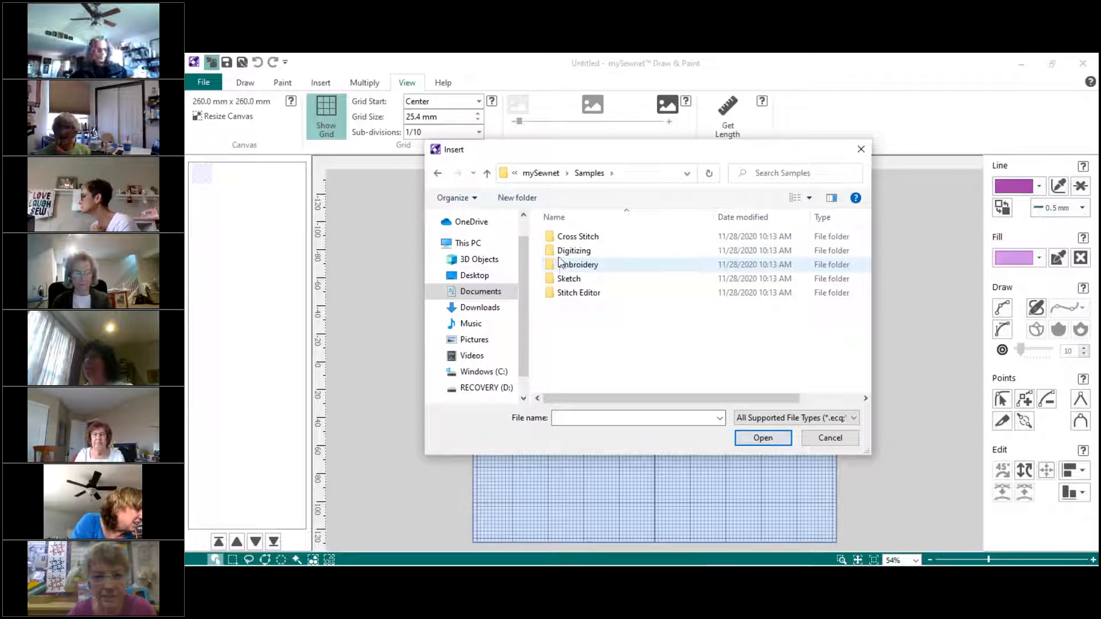
{"action": "left_click", "coordinate": [560, 253]}
{"action": "double_click", "coordinate": [561, 253]}
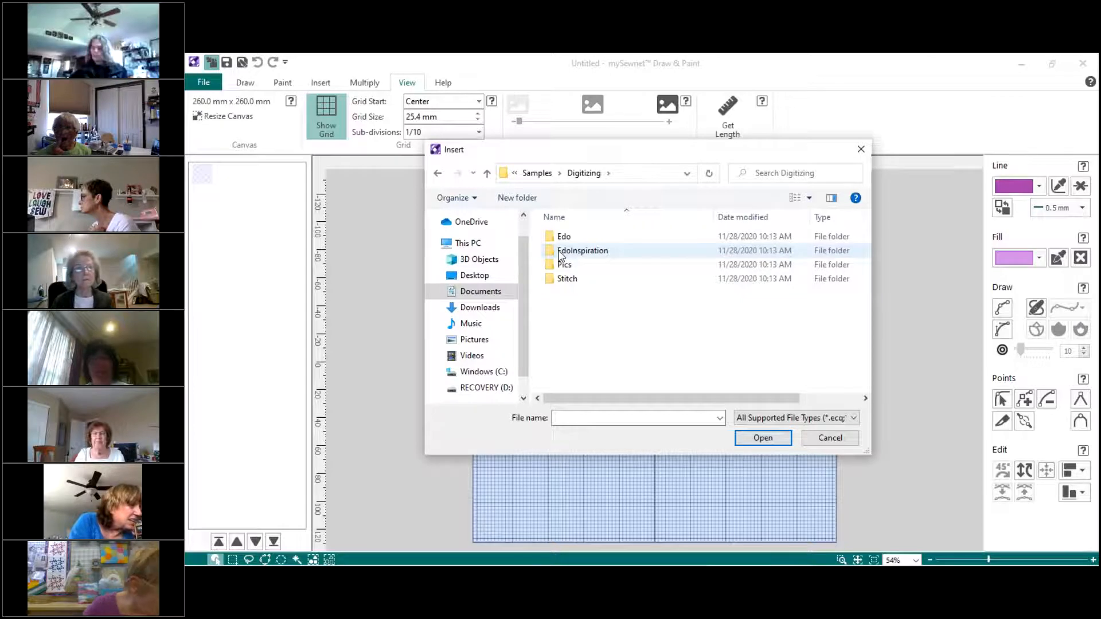
{"action": "left_click", "coordinate": [562, 269]}
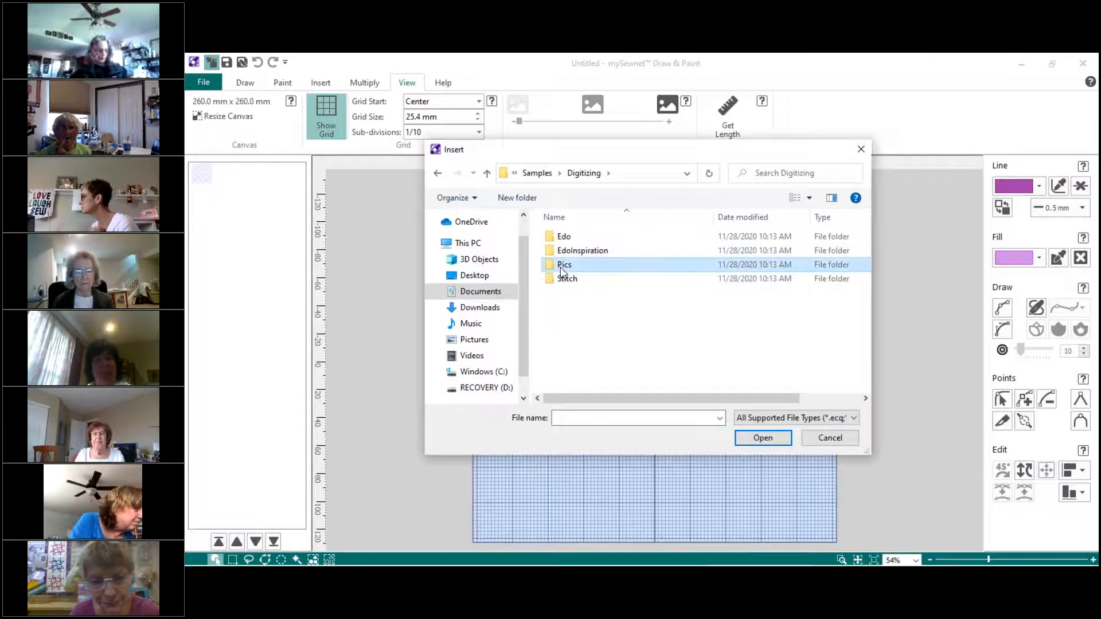
{"action": "double_click", "coordinate": [560, 266]}
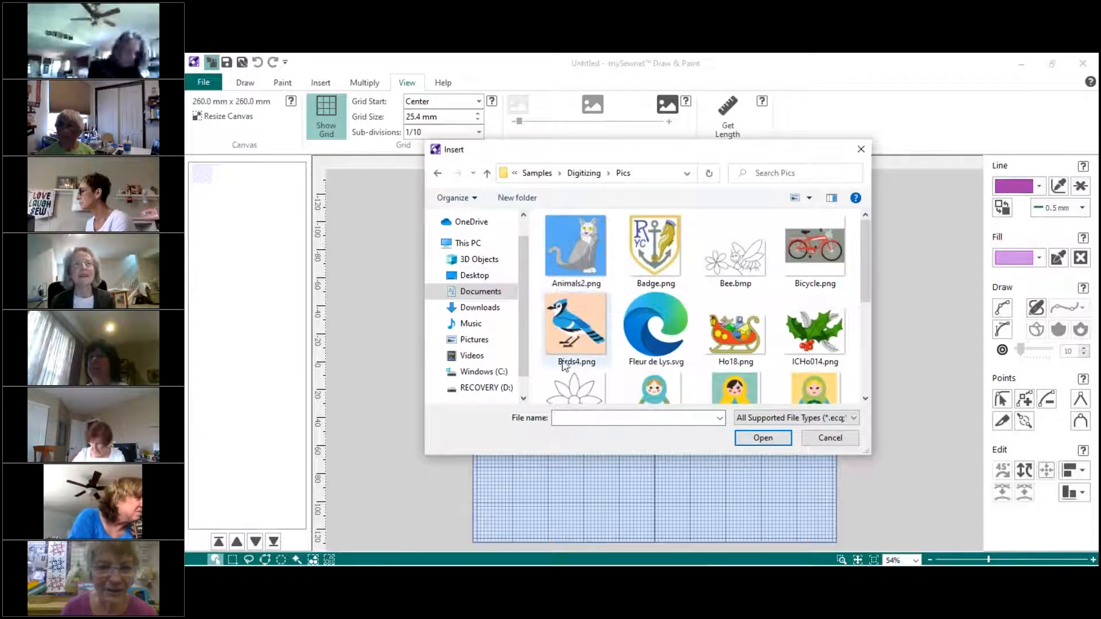
{"action": "left_click", "coordinate": [648, 327]}
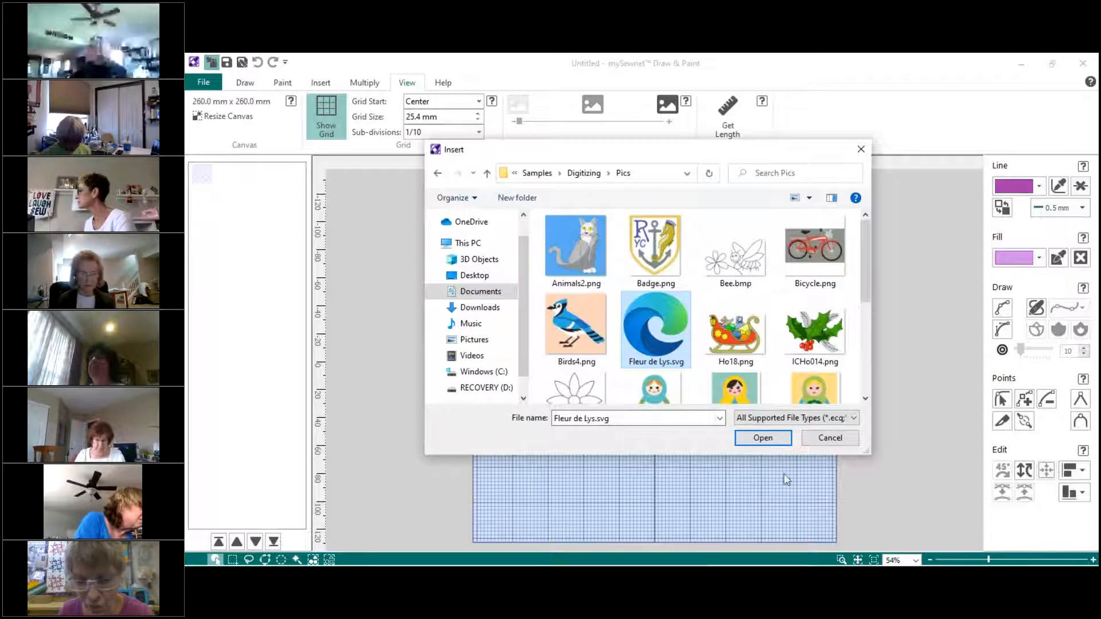
{"action": "left_click", "coordinate": [765, 439]}
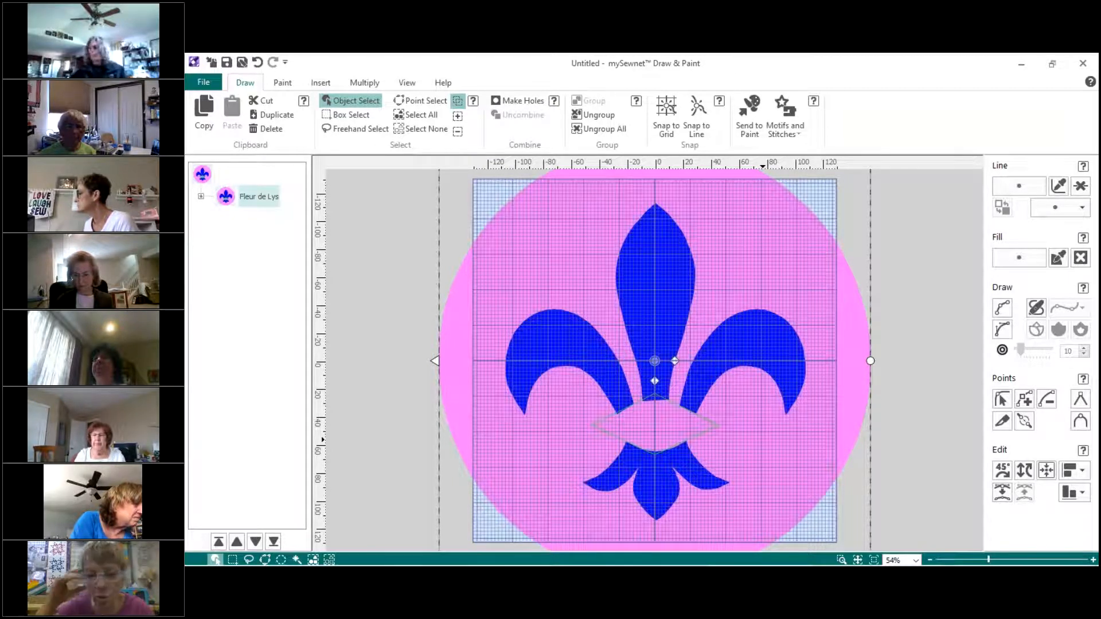
Scale the whole fleur-de-lys design down proportionally about its centre to about 102 mm wide, so it fits inside the canvas
{"action": "mouse_move", "coordinate": [763, 565]}
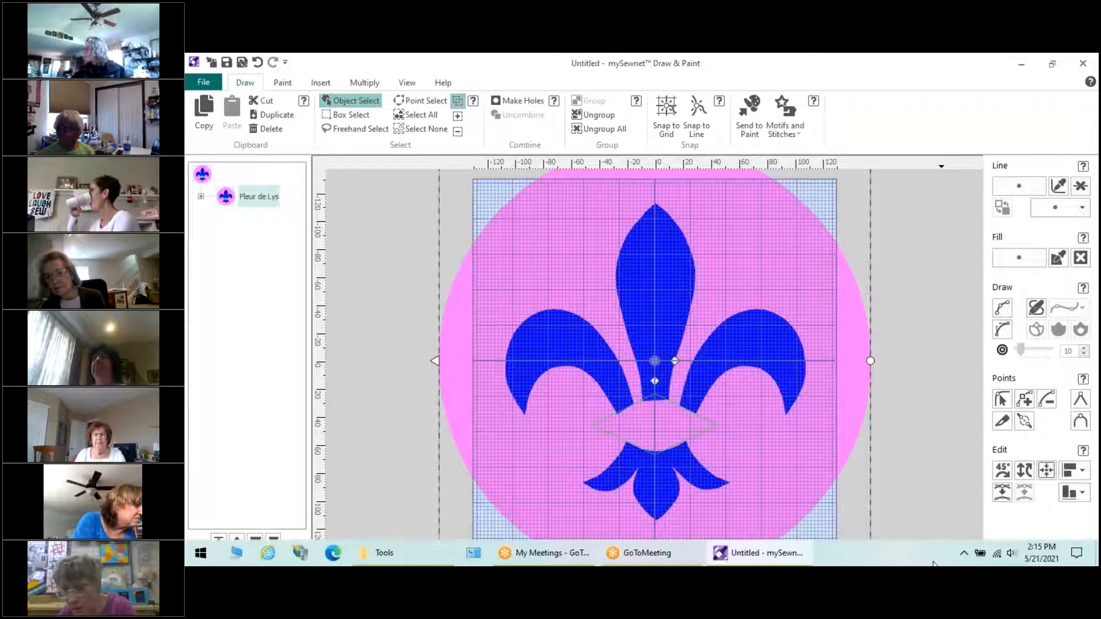
{"action": "left_click", "coordinate": [930, 560]}
{"action": "left_click", "coordinate": [930, 560]}
{"action": "left_click", "coordinate": [930, 560]}
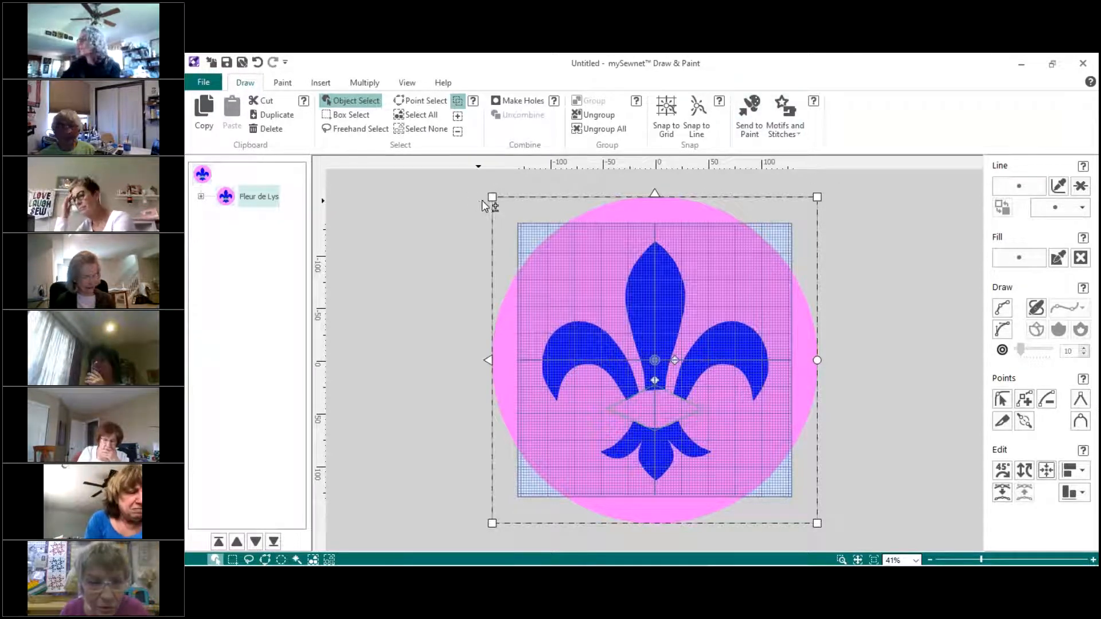
{"action": "left_click_drag", "start_coordinate": [492, 197], "coordinate": [547, 359]}
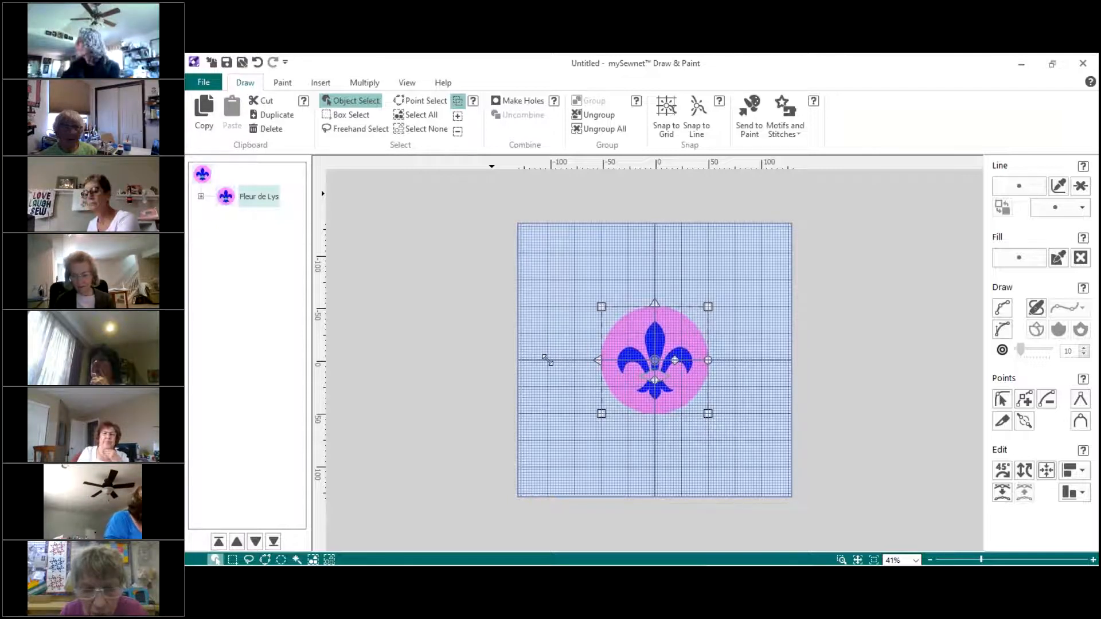
{"action": "mouse_move", "coordinate": [815, 565]}
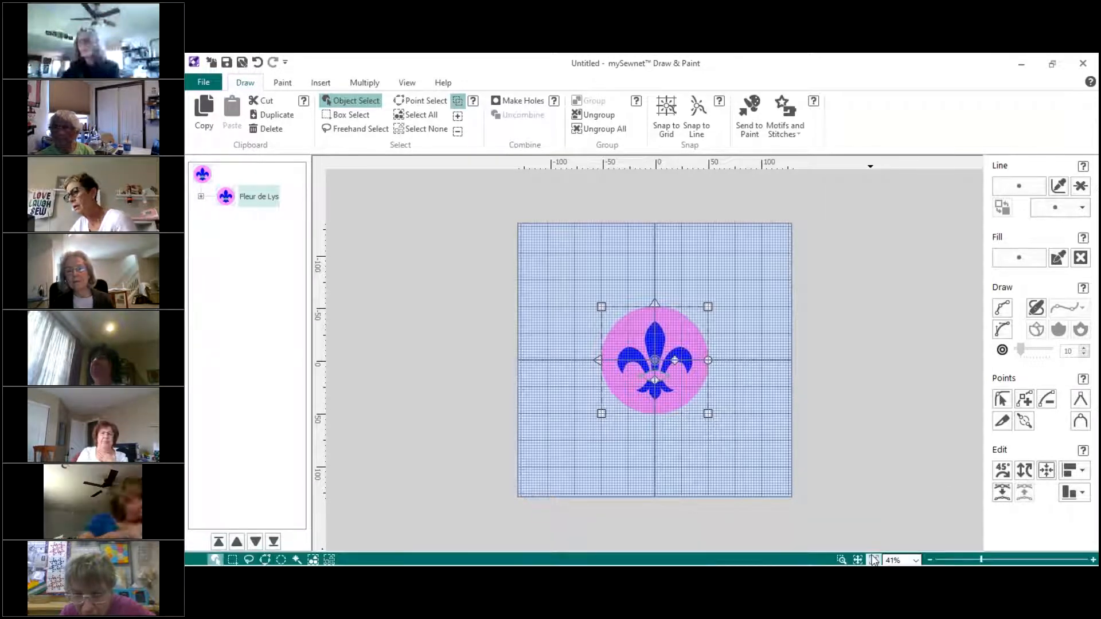
{"action": "left_click", "coordinate": [873, 560]}
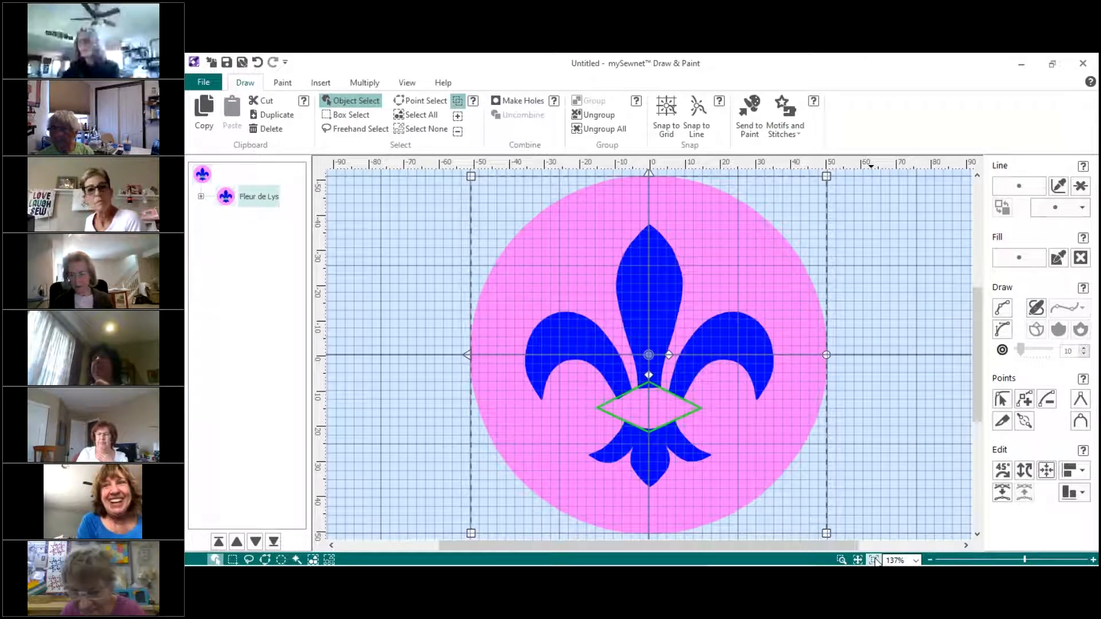
Send the fleur-de-lys design to Paint as a background image and return to the Draw window
{"action": "left_click", "coordinate": [930, 561]}
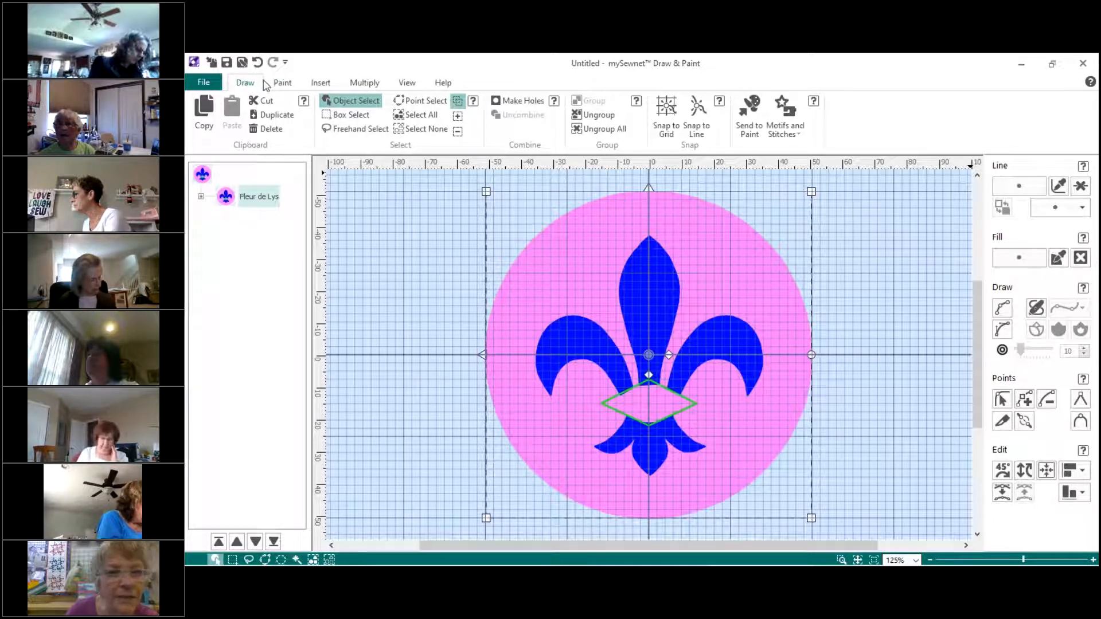
{"action": "left_click", "coordinate": [747, 117]}
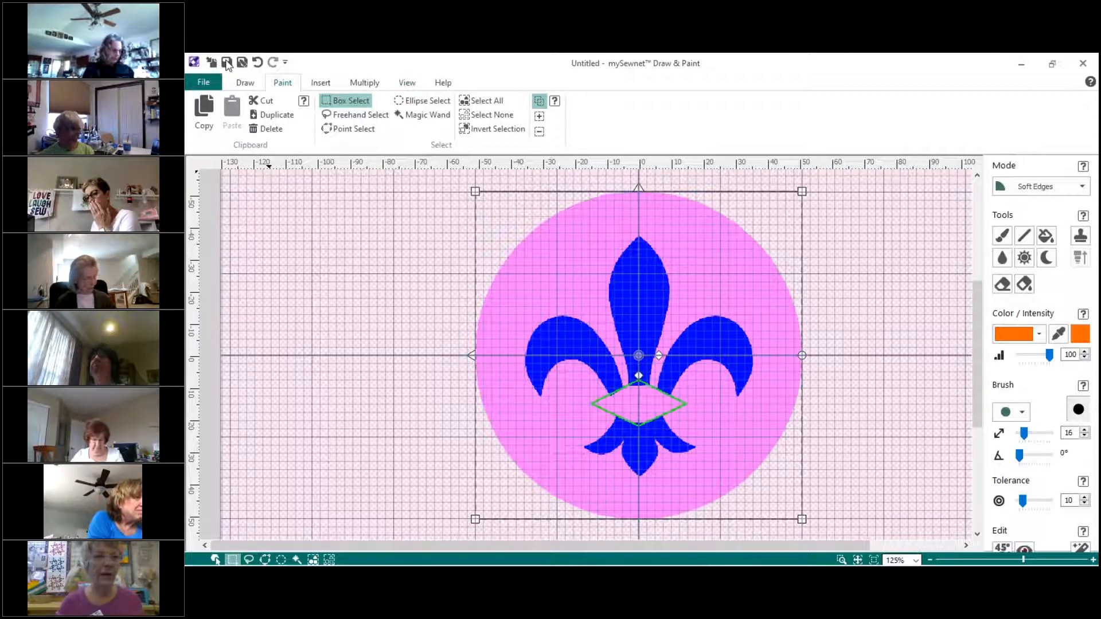
{"action": "left_click", "coordinate": [245, 84]}
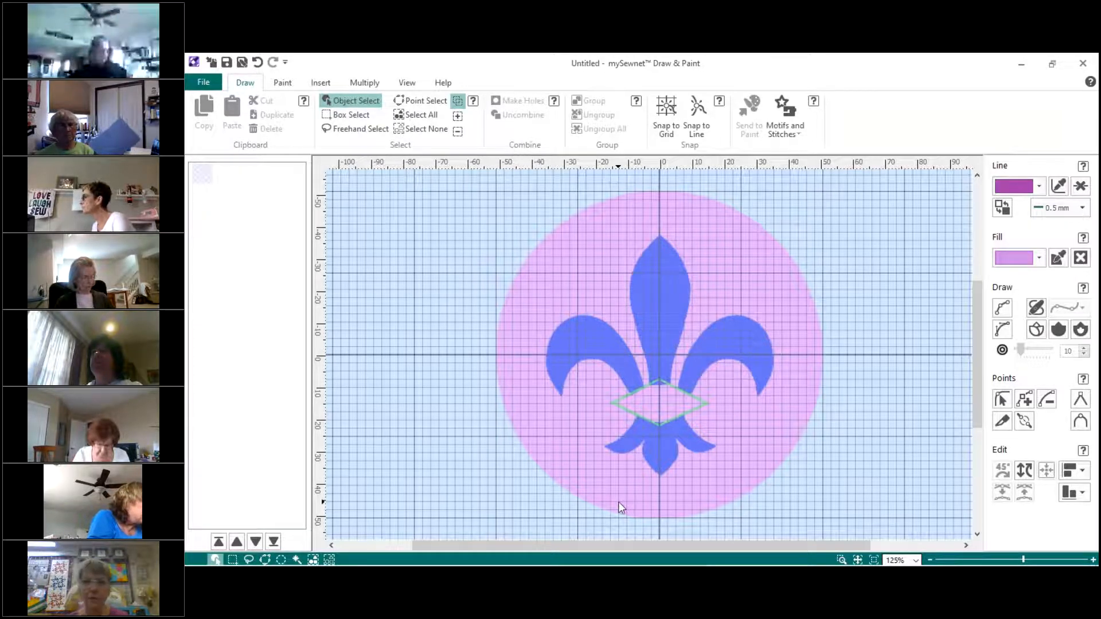
Set the line colour to bright pink with no fill, keeping the 0.5 mm line width
{"action": "scroll", "coordinate": [934, 335], "scroll_direction": "up", "scroll_amount": 3}
{"action": "scroll", "coordinate": [785, 343], "scroll_direction": "down", "scroll_amount": 2}
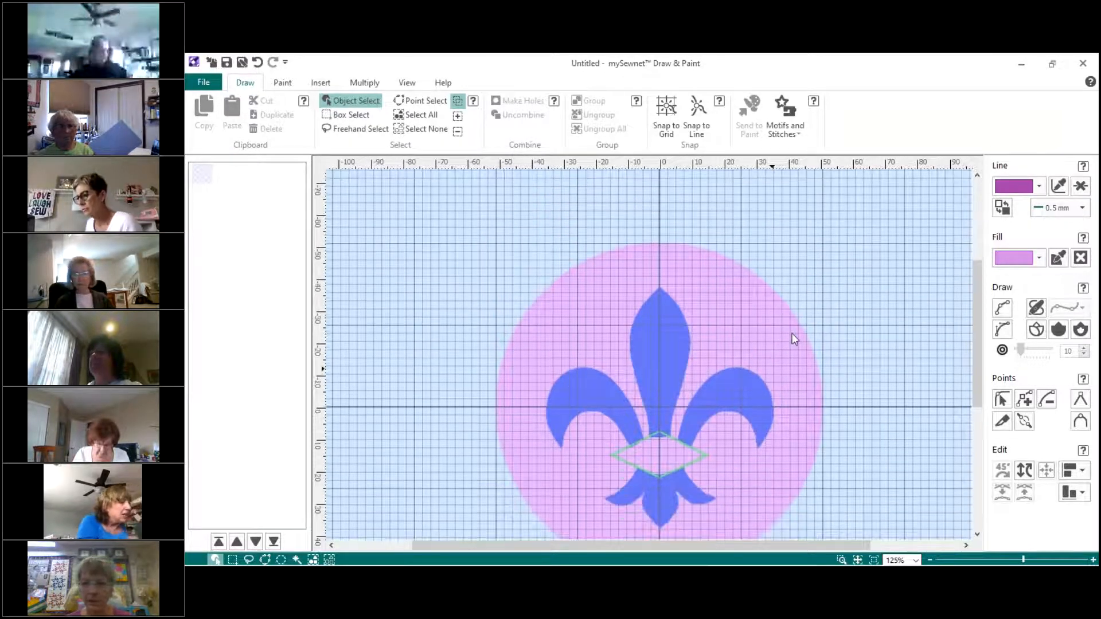
{"action": "scroll", "coordinate": [864, 266], "scroll_direction": "down", "scroll_amount": 1}
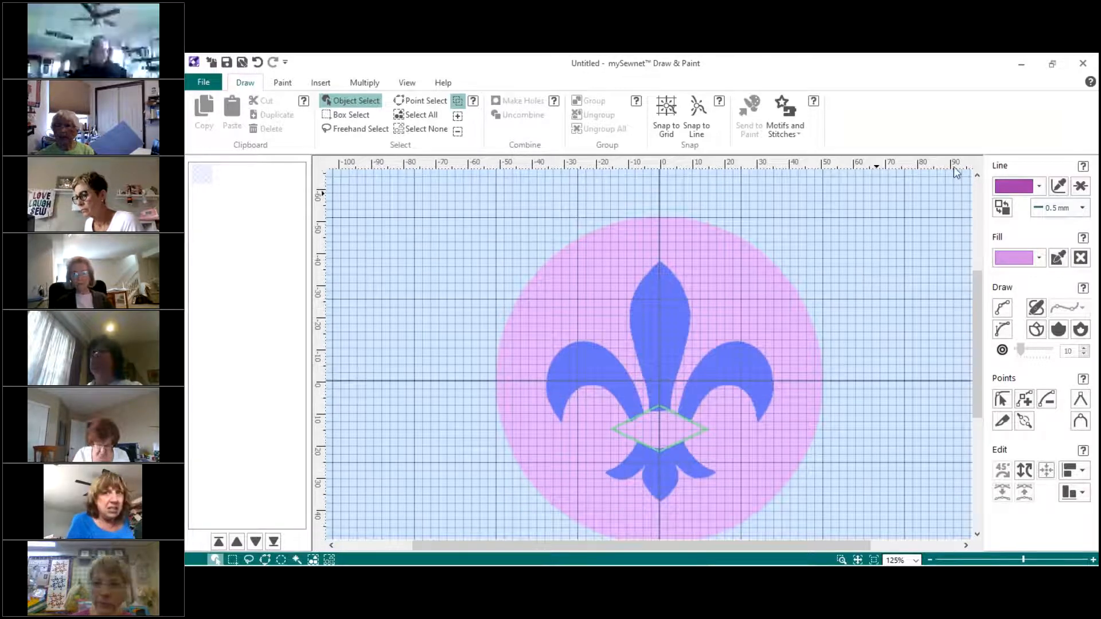
{"action": "left_click", "coordinate": [1040, 187]}
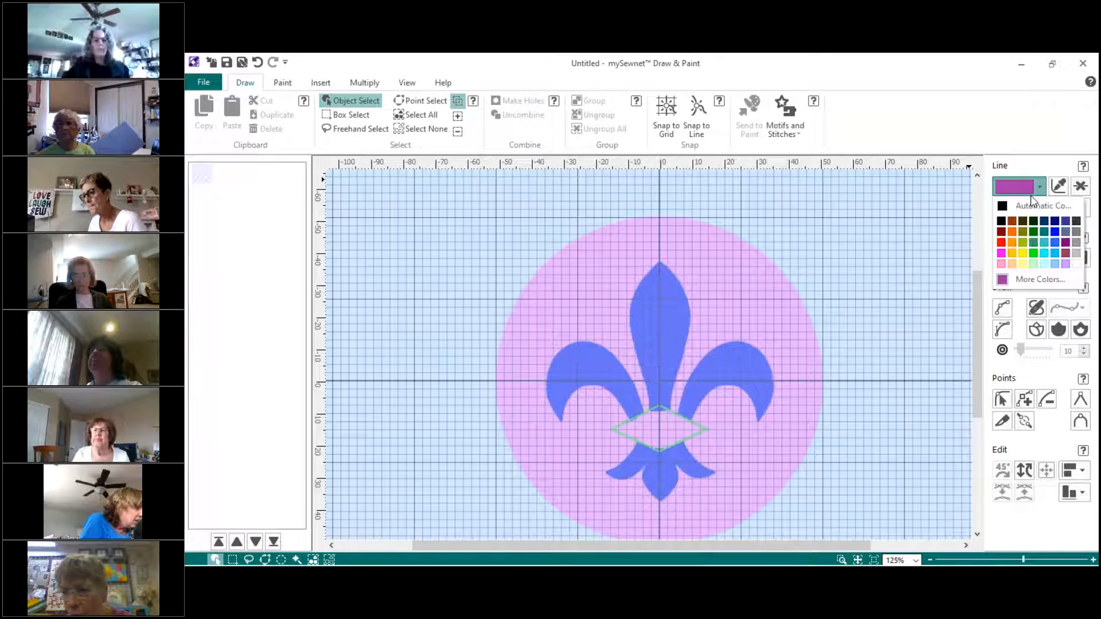
{"action": "left_click", "coordinate": [1003, 257]}
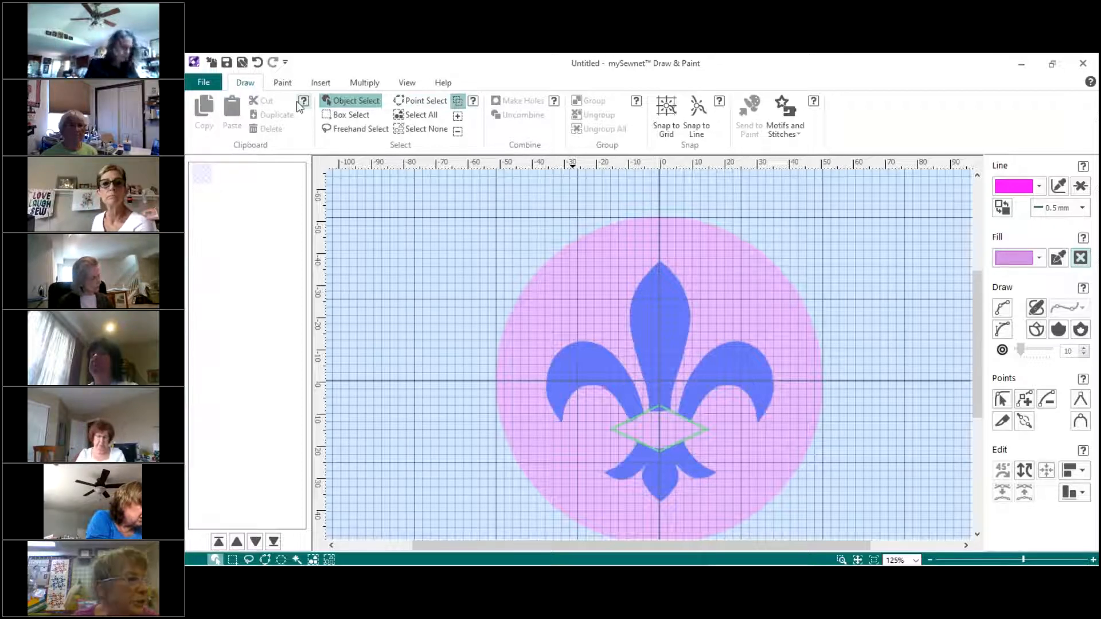
Insert circle shape 1 and scale it proportionally about its centre to match the background's pink circle, about 102 mm wide
{"action": "left_click", "coordinate": [321, 84]}
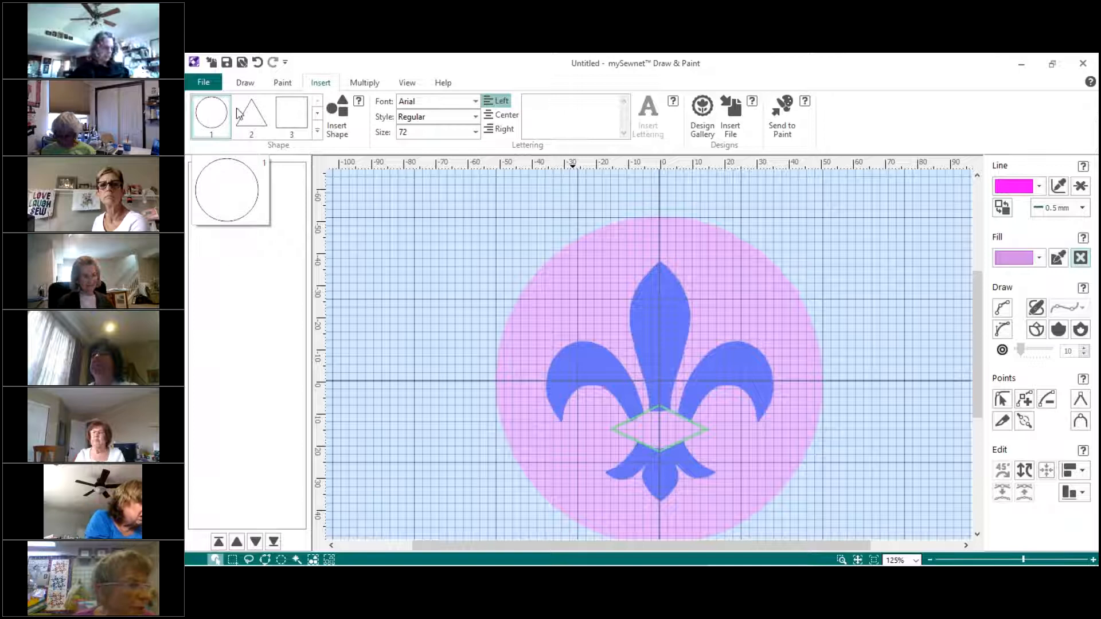
{"action": "left_click", "coordinate": [337, 114]}
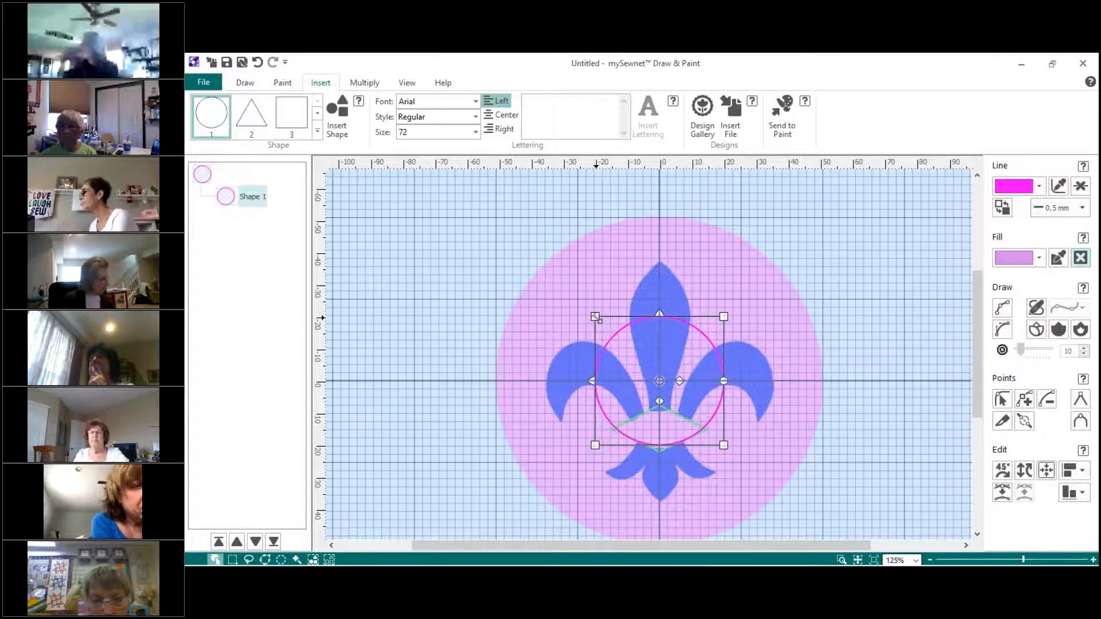
{"action": "left_click_drag", "start_coordinate": [589, 305], "coordinate": [522, 190]}
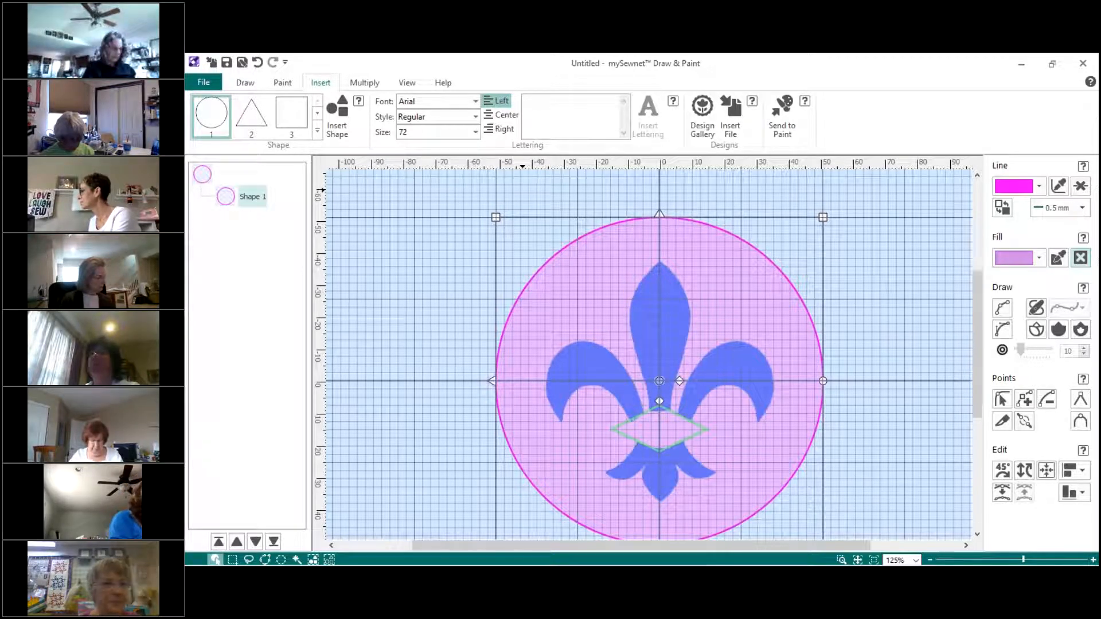
Activate the point-by-point line drawing tool and set the line colour to blue
{"action": "left_click", "coordinate": [246, 84]}
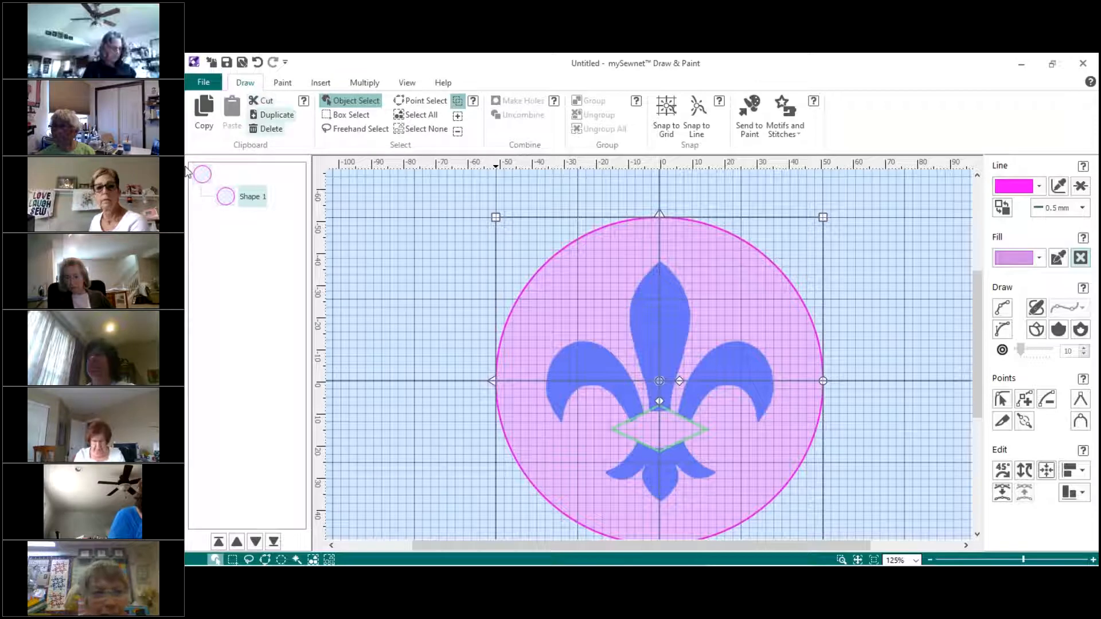
{"action": "left_click", "coordinate": [1002, 309]}
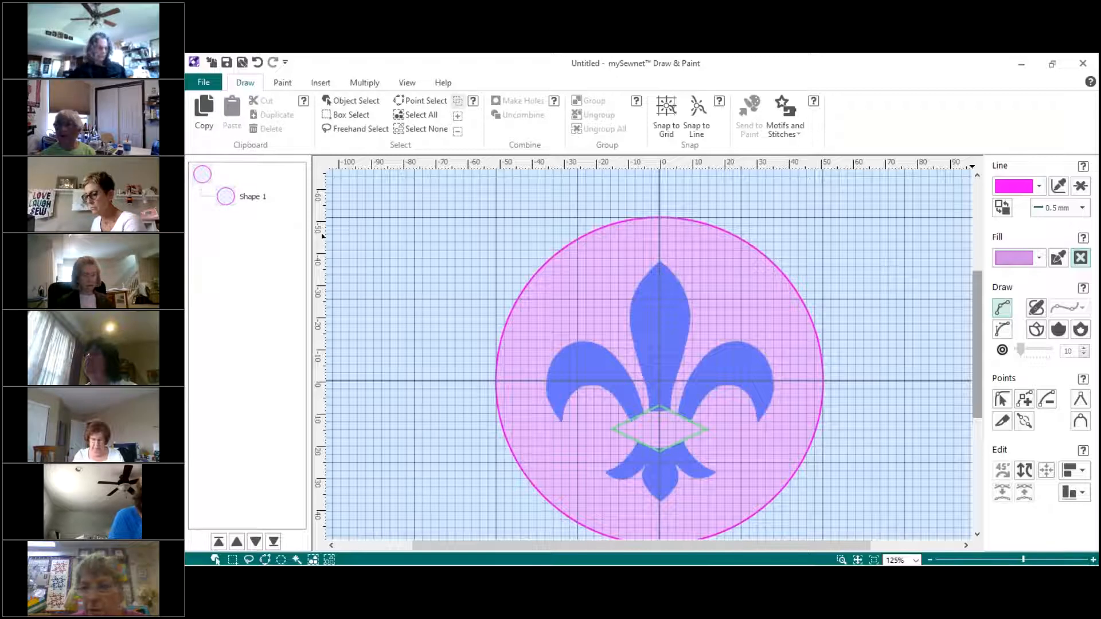
{"action": "left_click", "coordinate": [1040, 188]}
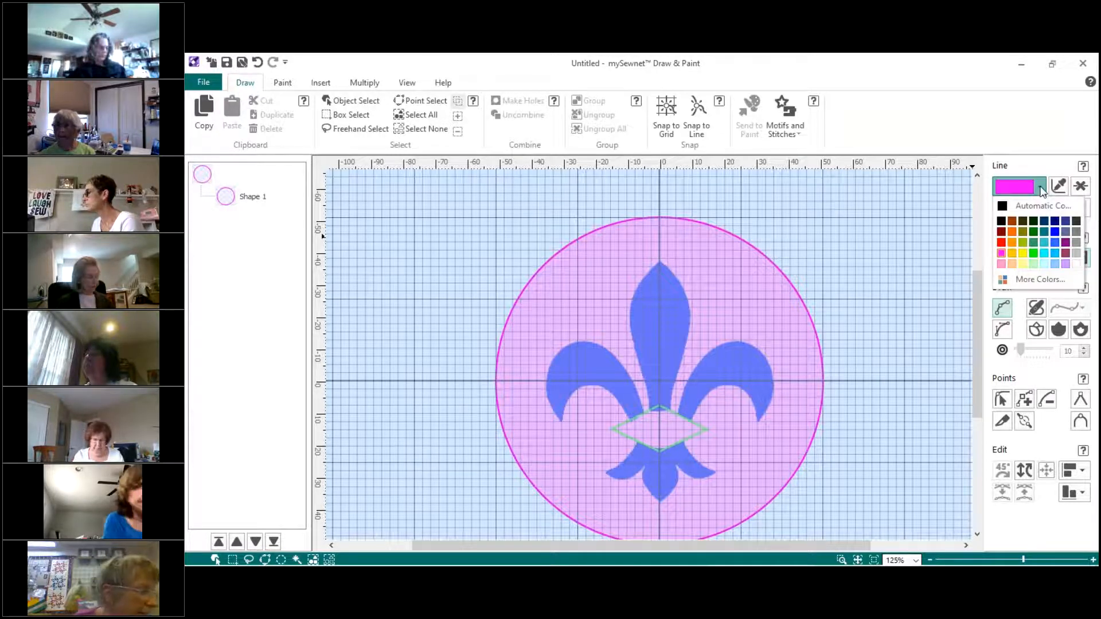
{"action": "left_click", "coordinate": [1054, 232]}
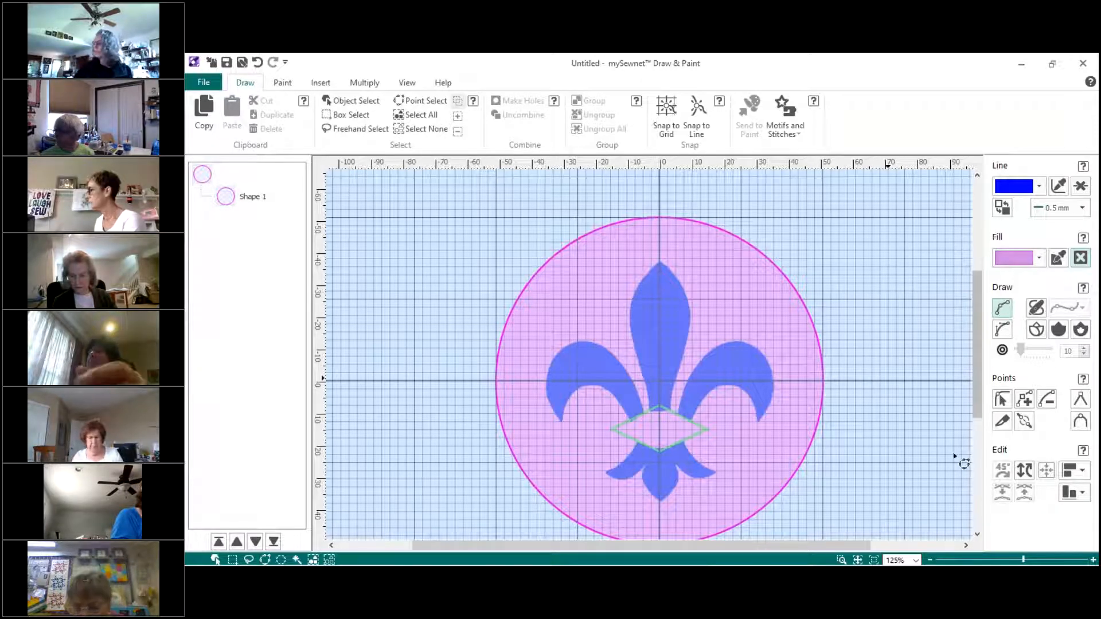
Trace the outer edge of the left petal with line points, from the top of the green diamond around to the petal's lower tip
{"action": "mouse_move", "coordinate": [1025, 563]}
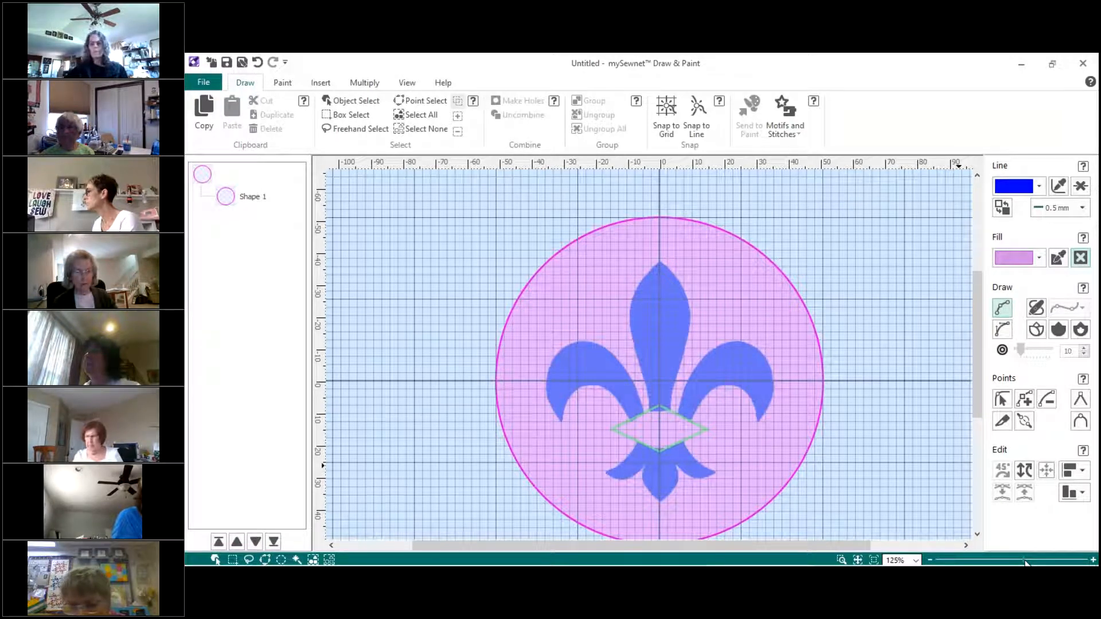
{"action": "left_click_drag", "start_coordinate": [1024, 563], "coordinate": [1056, 563]}
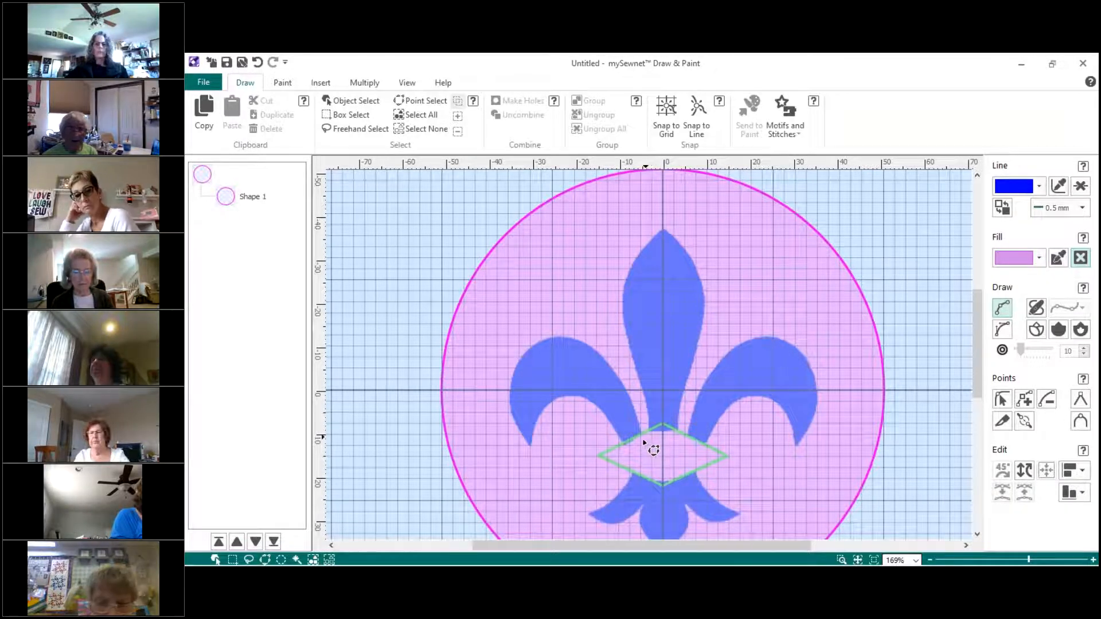
{"action": "left_click", "coordinate": [640, 433]}
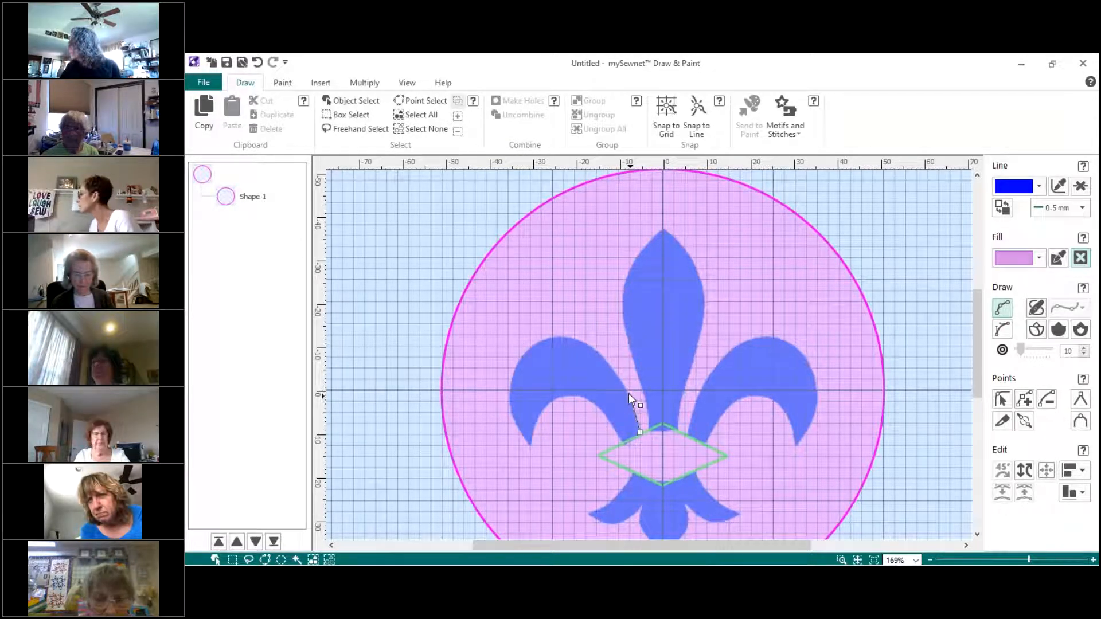
{"action": "left_click", "coordinate": [594, 349]}
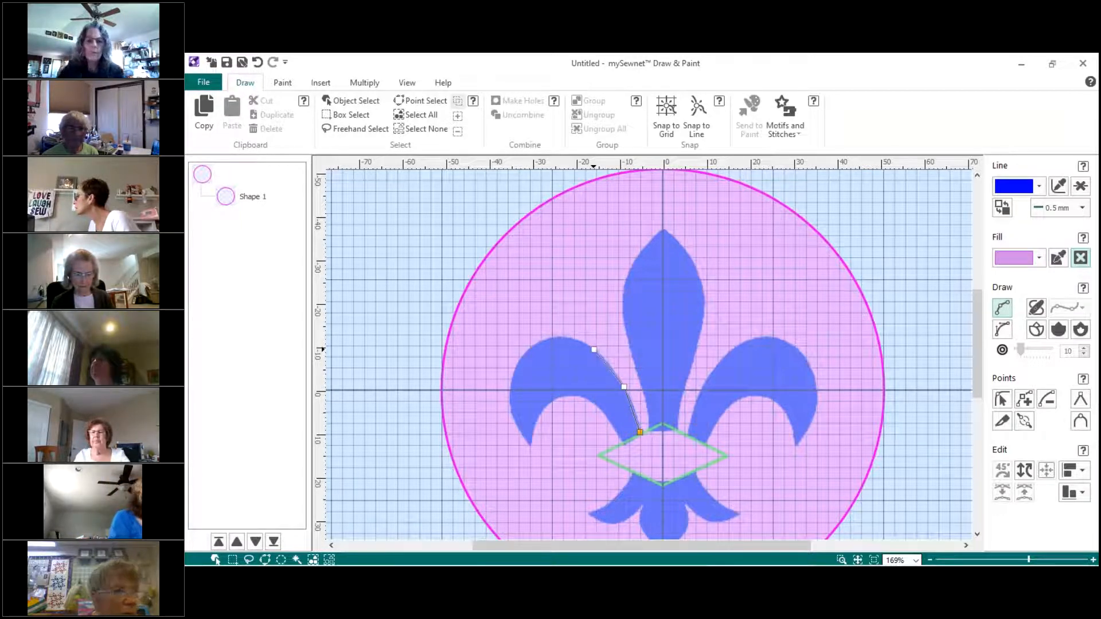
{"action": "left_click", "coordinate": [558, 348]}
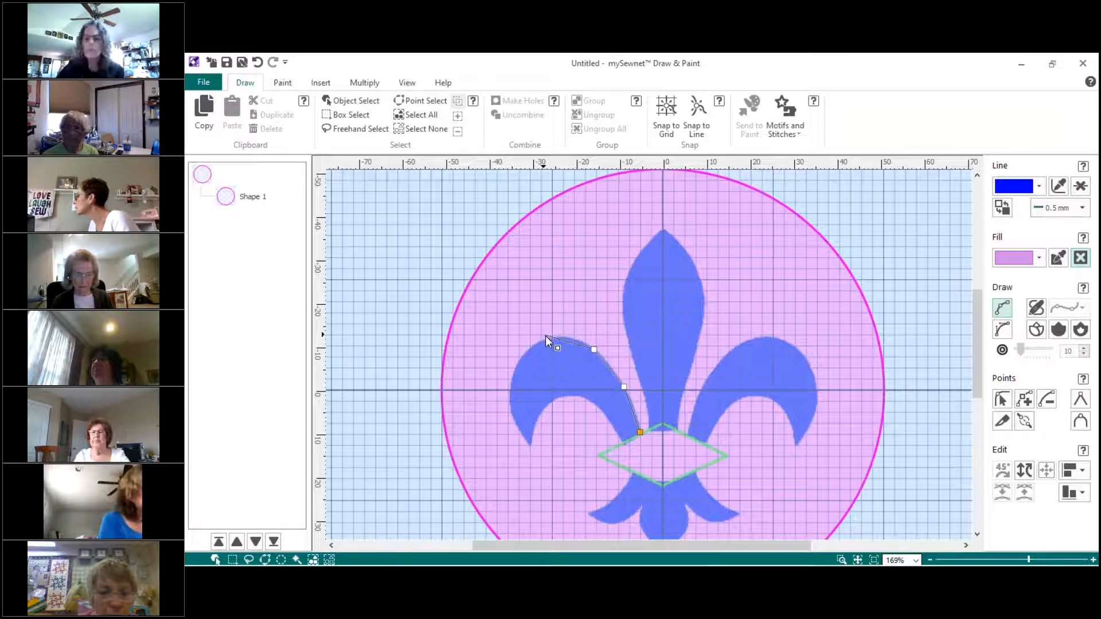
{"action": "left_click", "coordinate": [570, 337]}
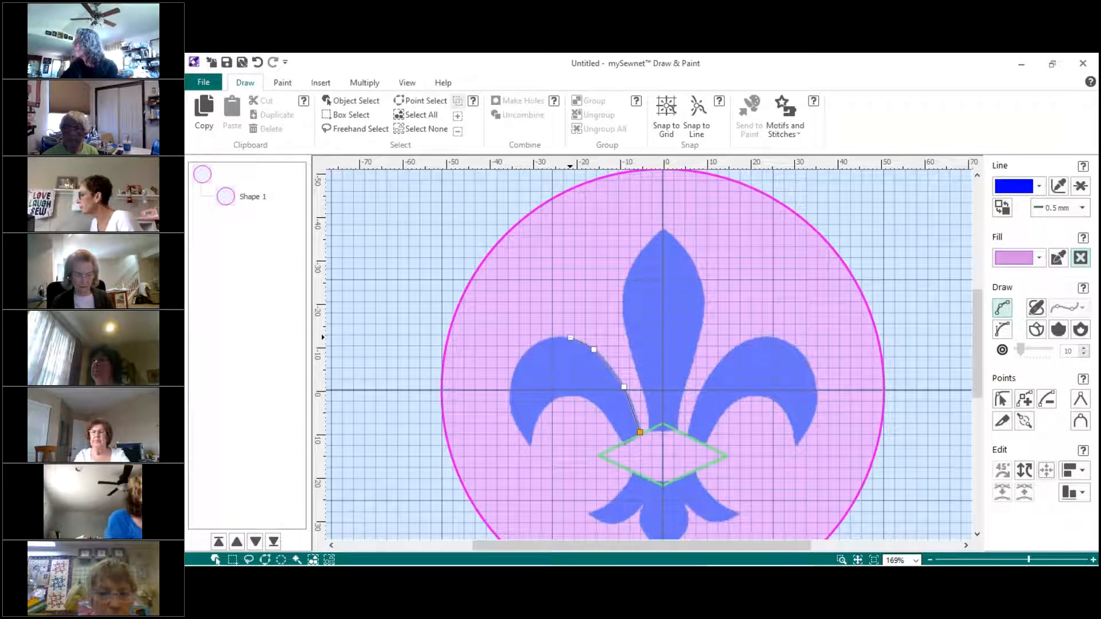
{"action": "left_click", "coordinate": [540, 341]}
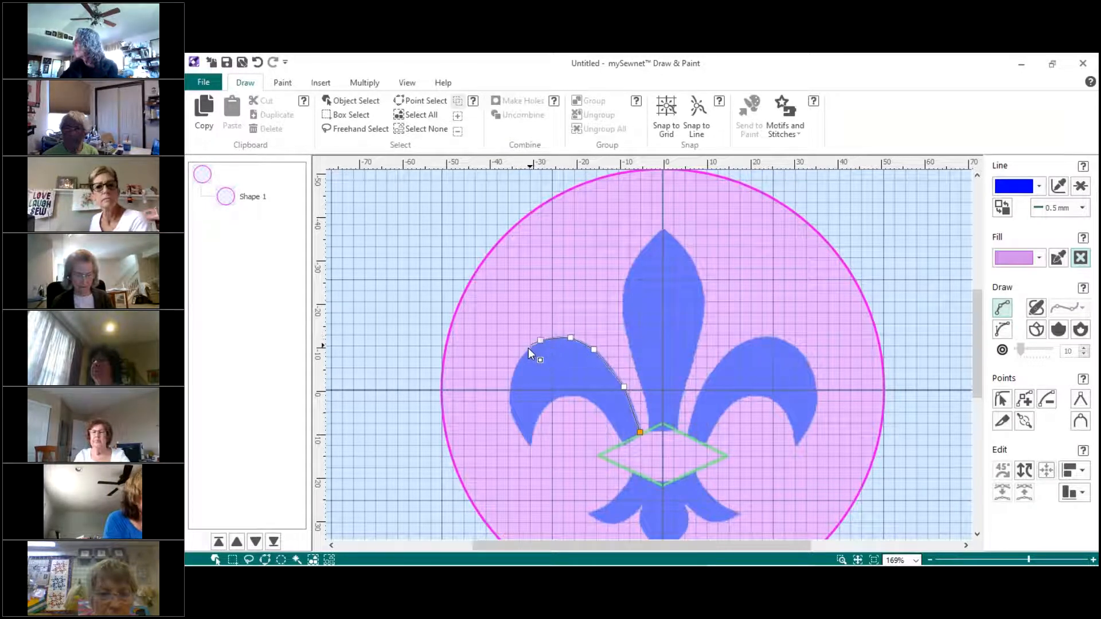
{"action": "left_click", "coordinate": [521, 360]}
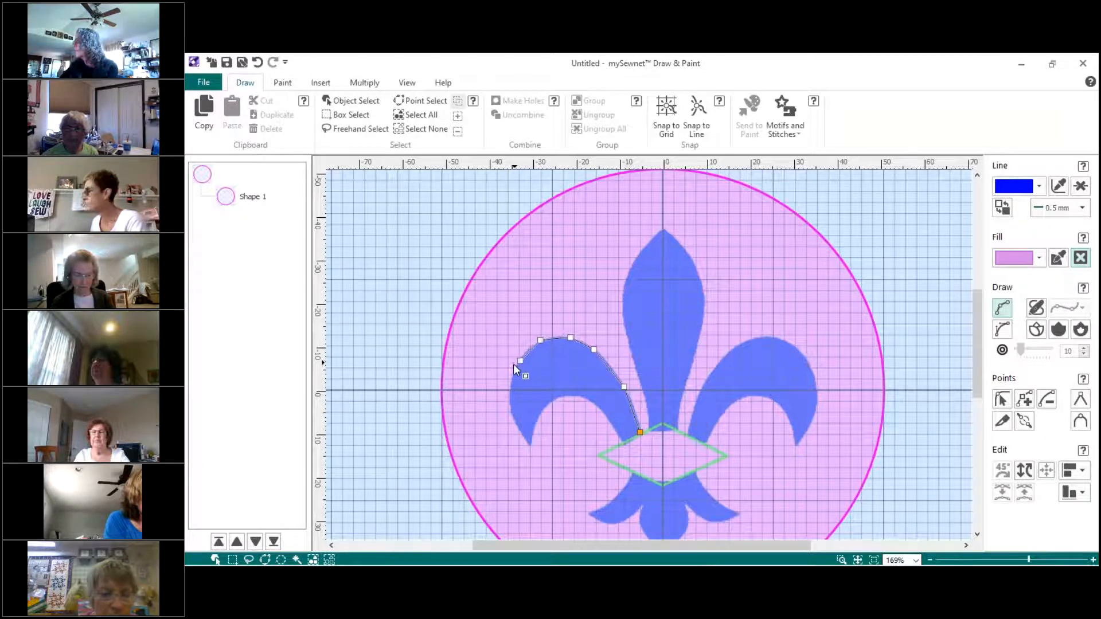
{"action": "left_click", "coordinate": [510, 401]}
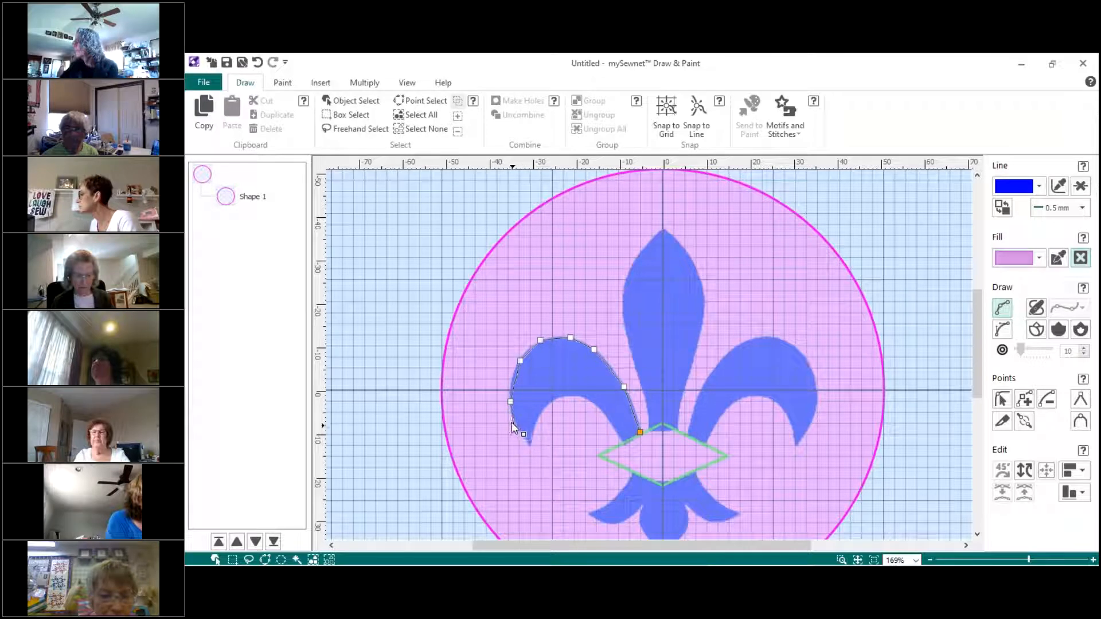
{"action": "left_click", "coordinate": [515, 422]}
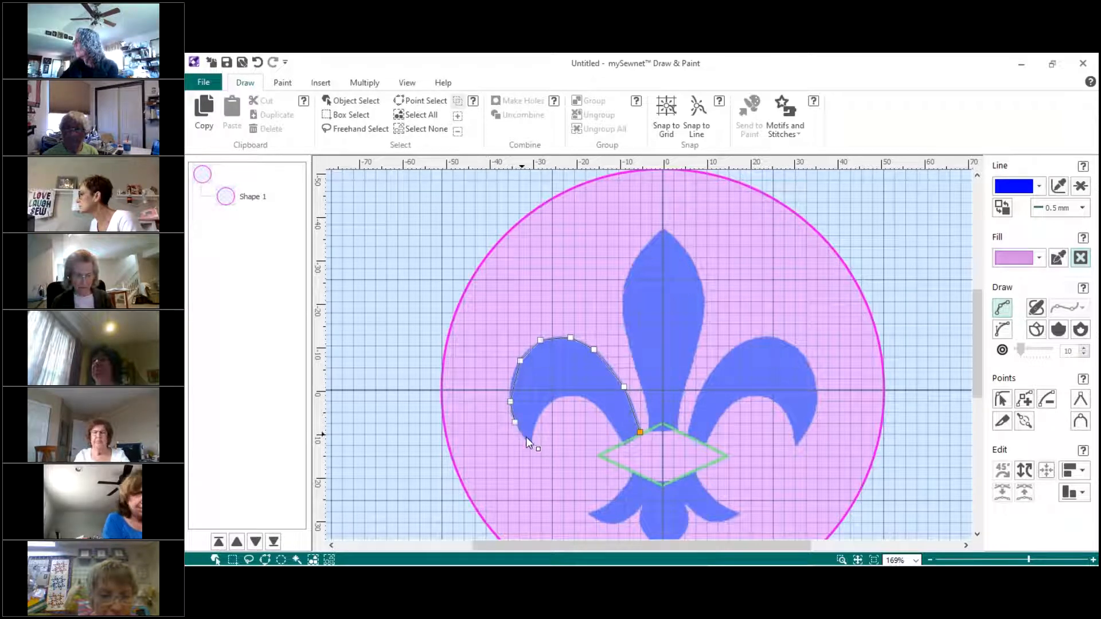
{"action": "left_click", "coordinate": [530, 446]}
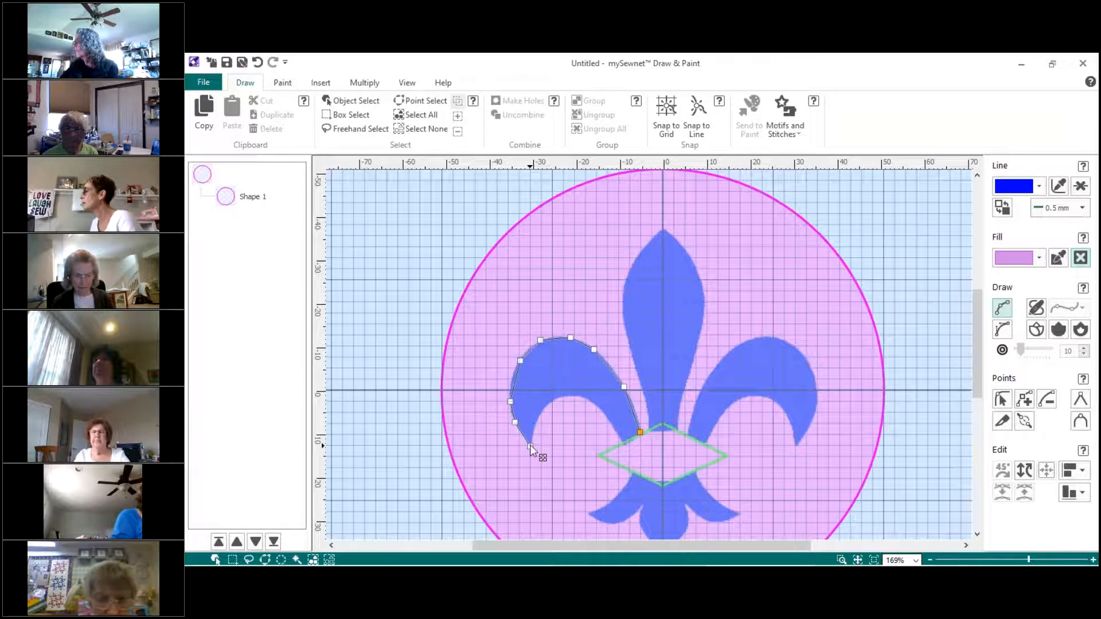
Continue tracing along the left petal's inner edge back to the diamond and close the path at its starting point
{"action": "left_click", "coordinate": [536, 420]}
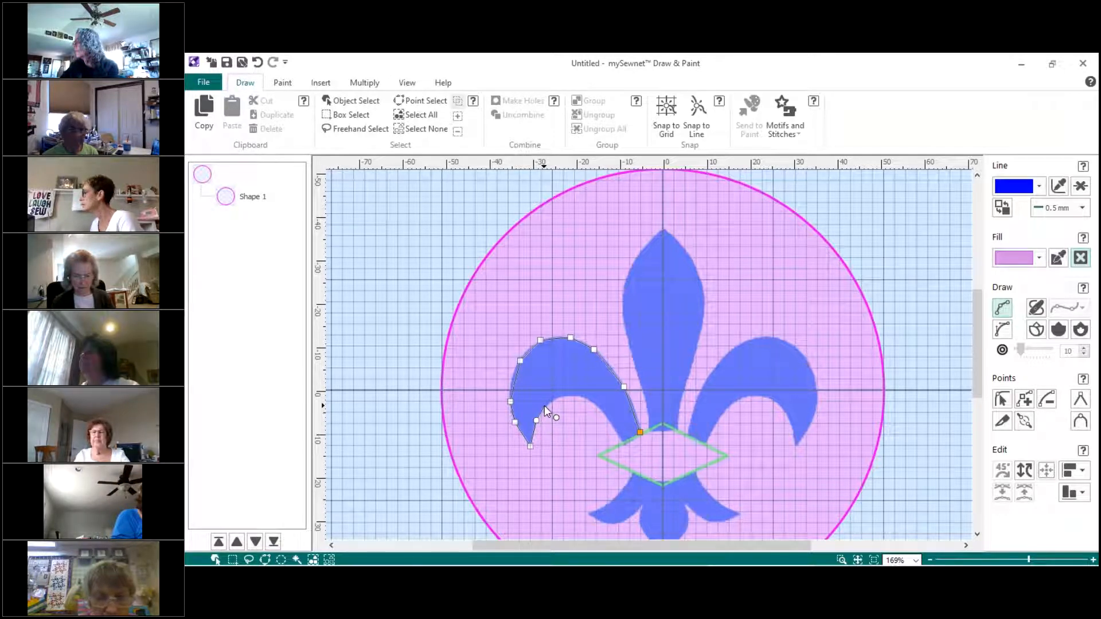
{"action": "left_click", "coordinate": [566, 396]}
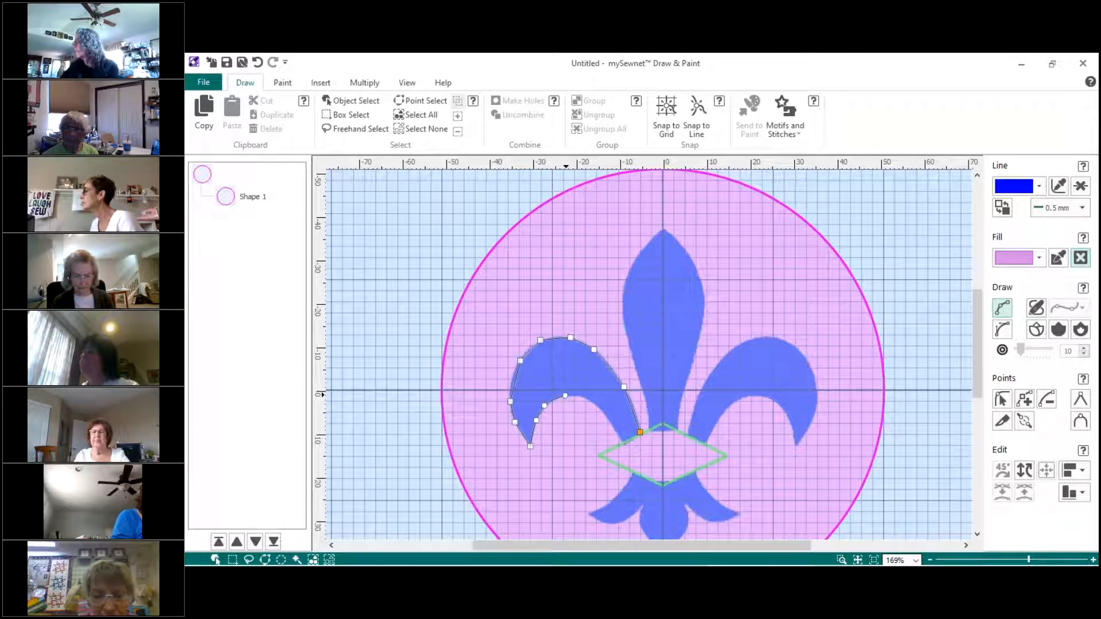
{"action": "left_click", "coordinate": [591, 398]}
{"action": "left_click", "coordinate": [608, 418]}
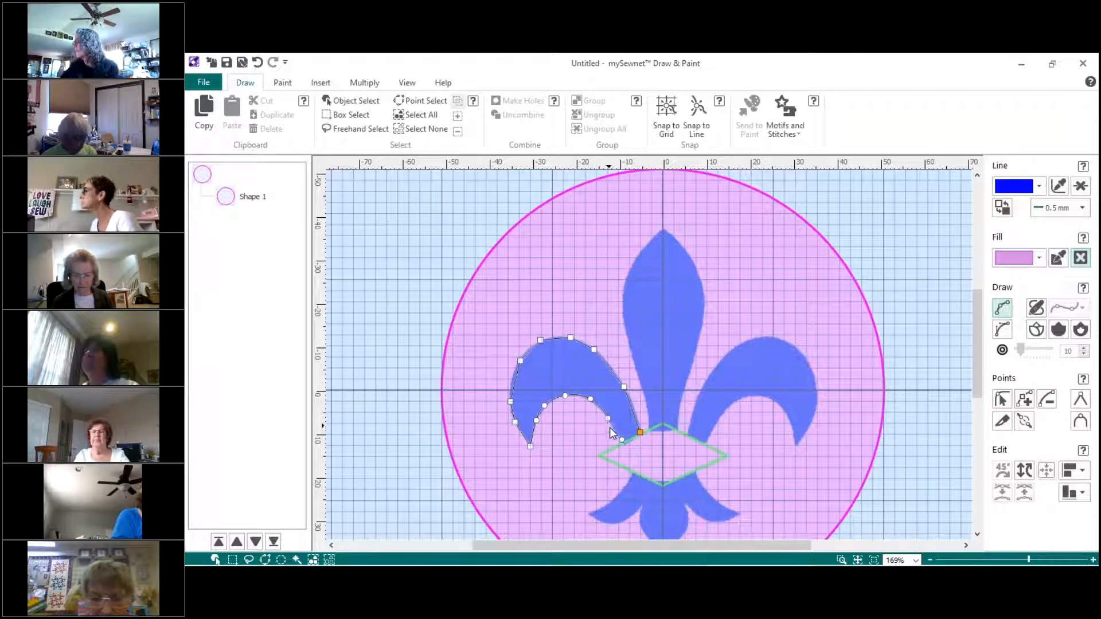
{"action": "left_click", "coordinate": [617, 434]}
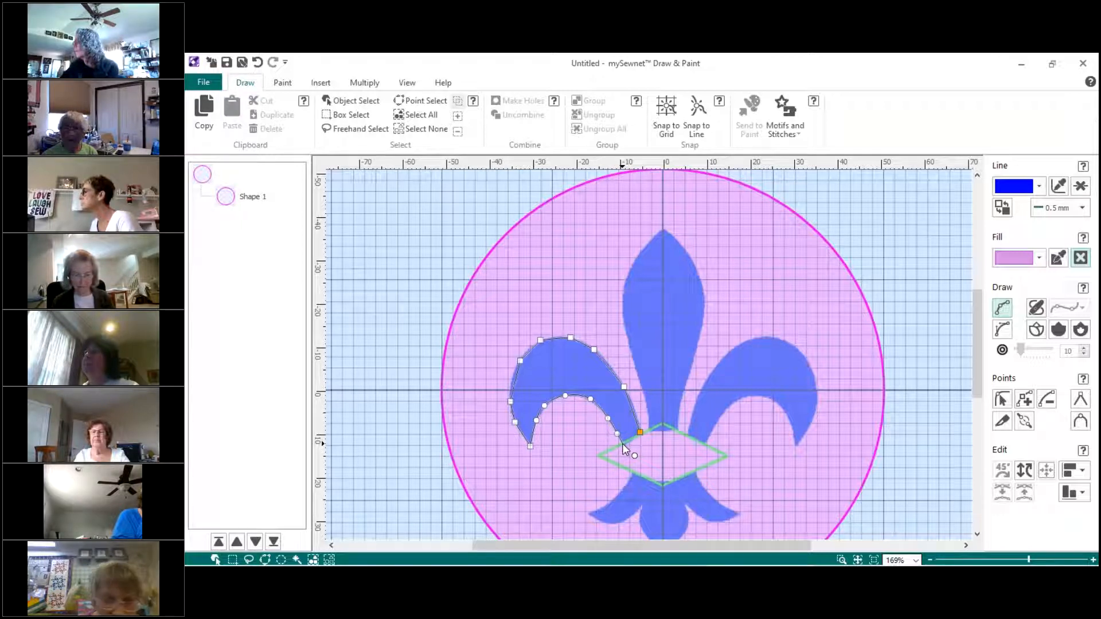
{"action": "left_click", "coordinate": [623, 441]}
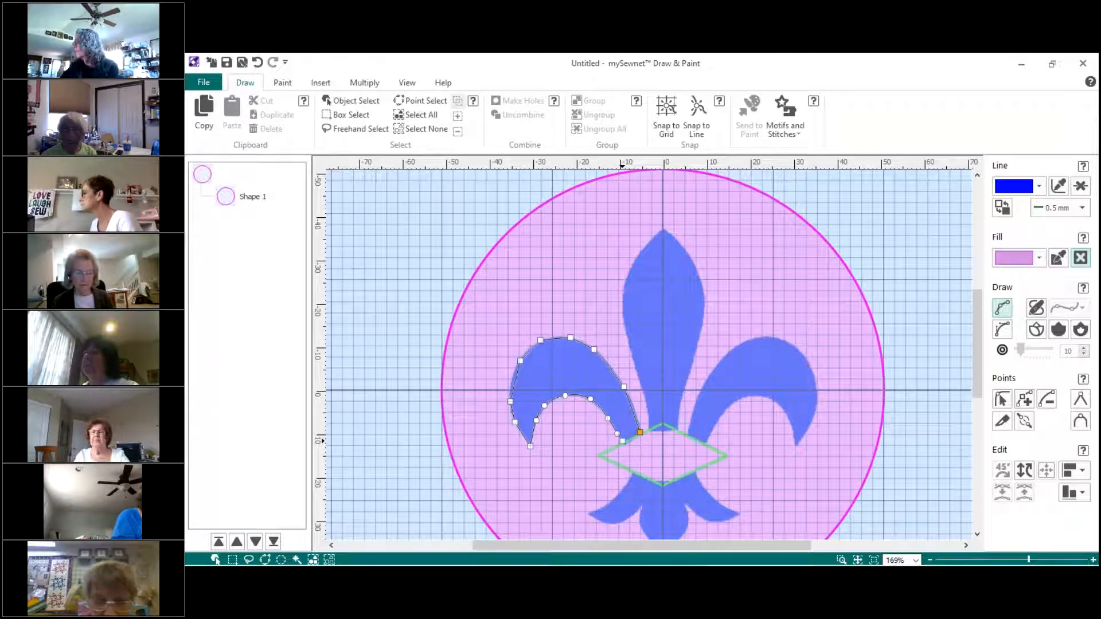
{"action": "left_click", "coordinate": [640, 434]}
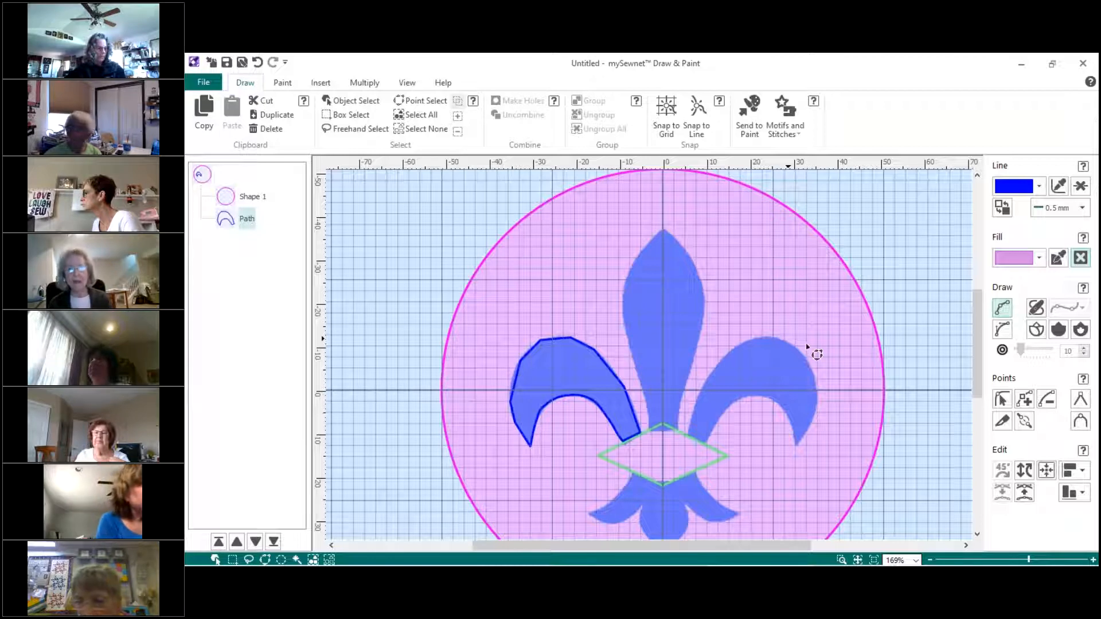
Smooth the left petal's path by deleting two points on its upper curve and repositioning the remaining top point and the leftmost point
{"action": "left_click", "coordinate": [1002, 402]}
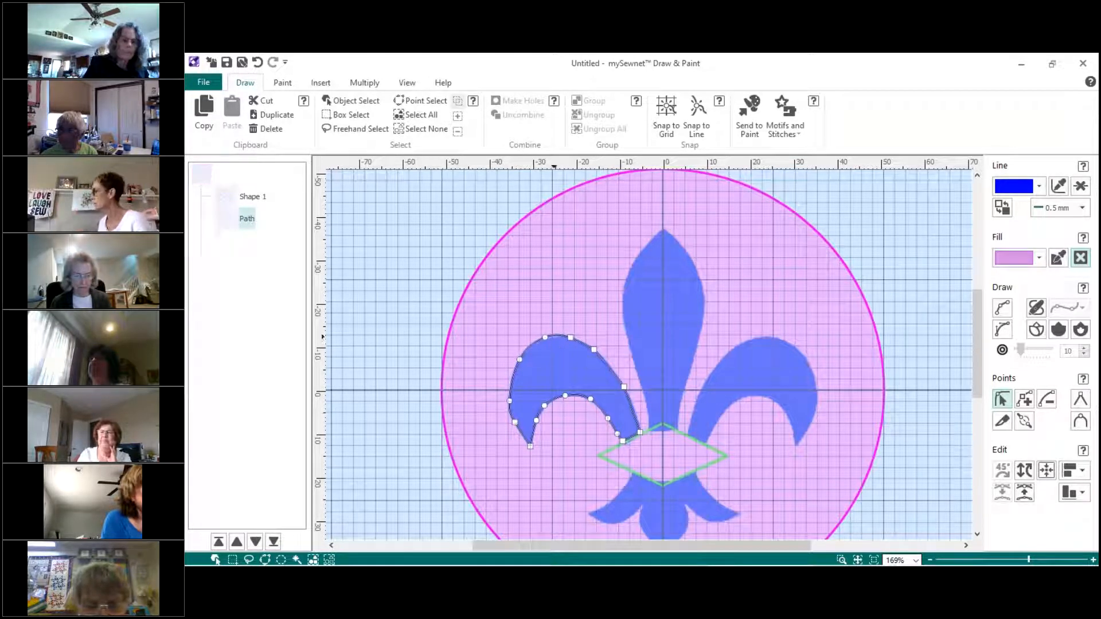
{"action": "left_click", "coordinate": [569, 337]}
{"action": "left_click", "coordinate": [593, 350]}
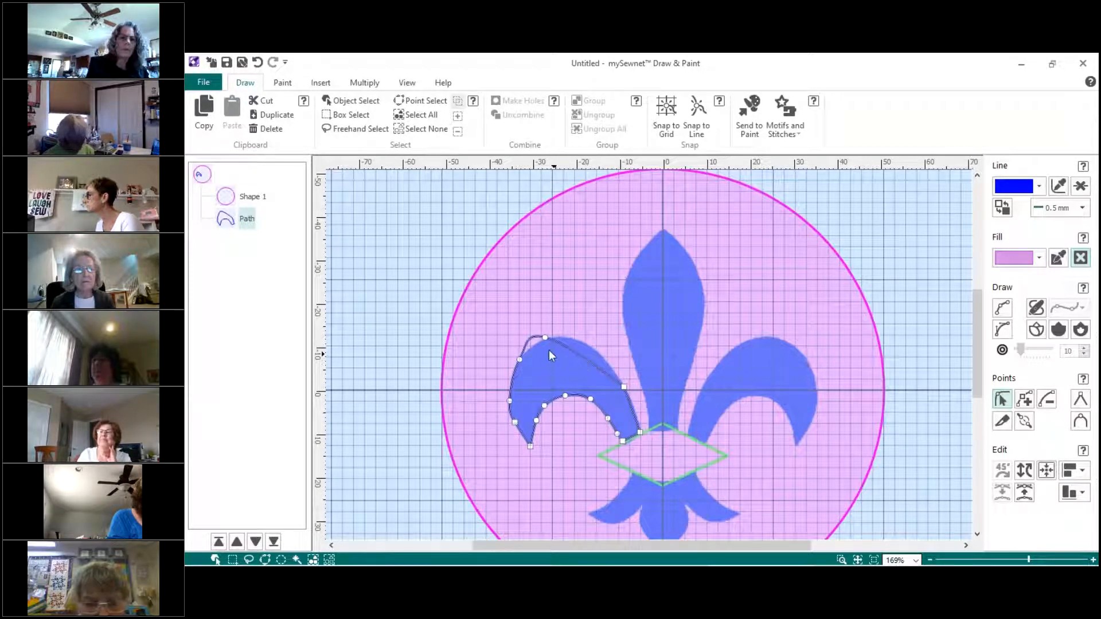
{"action": "left_click_drag", "start_coordinate": [544, 337], "coordinate": [580, 338]}
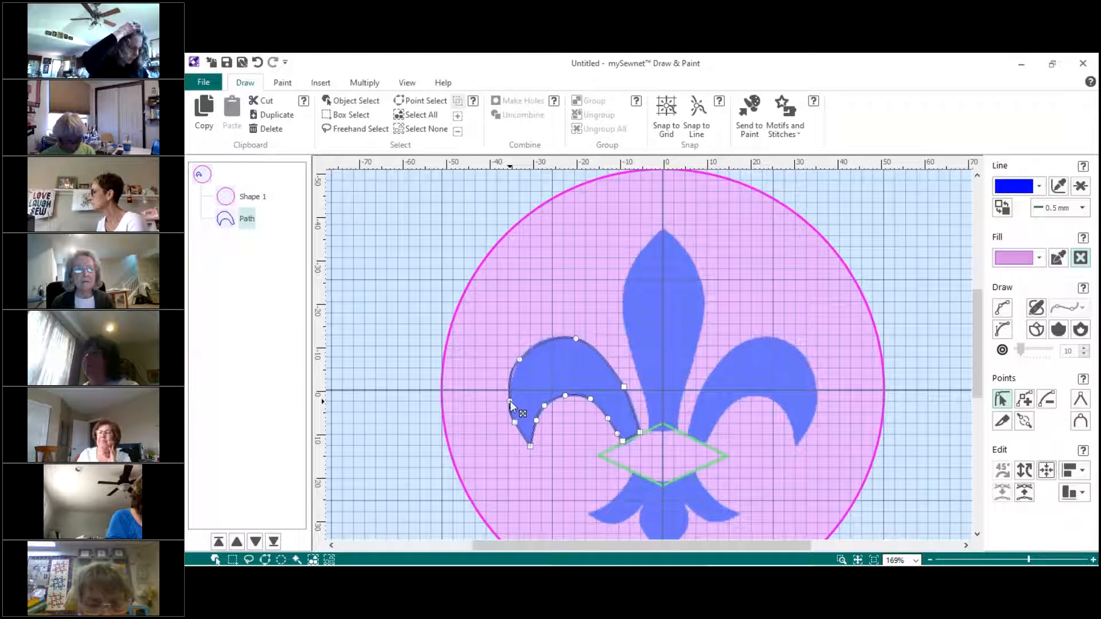
{"action": "left_click_drag", "start_coordinate": [510, 401], "coordinate": [511, 396]}
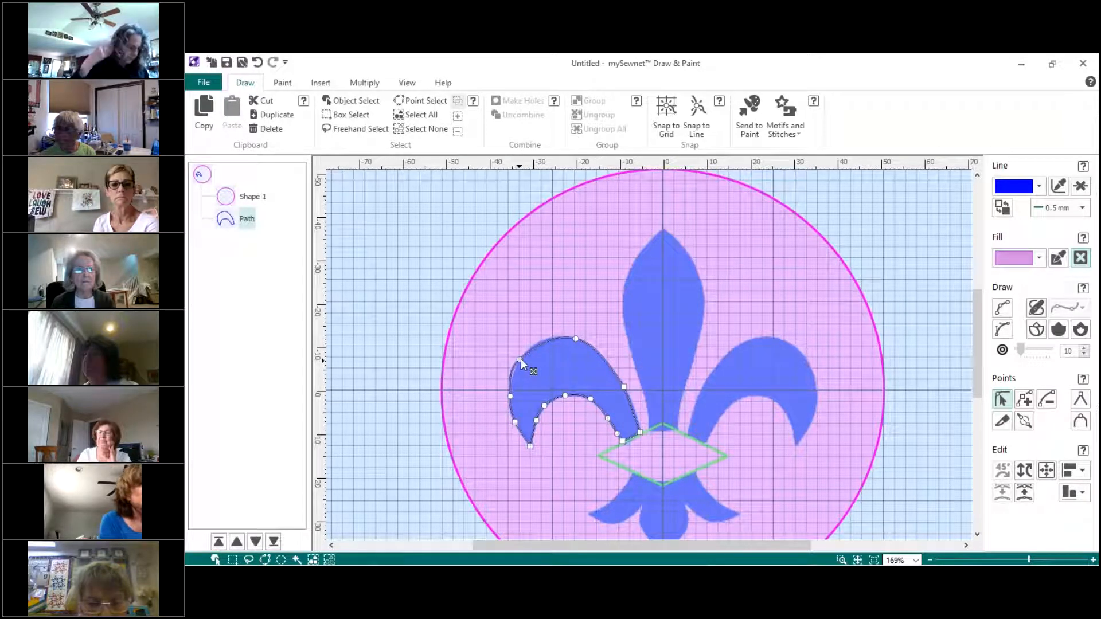
Move the left petal's upper-left point outward to match the background curve, and finish editing its points
{"action": "left_click_drag", "start_coordinate": [519, 361], "coordinate": [525, 351]}
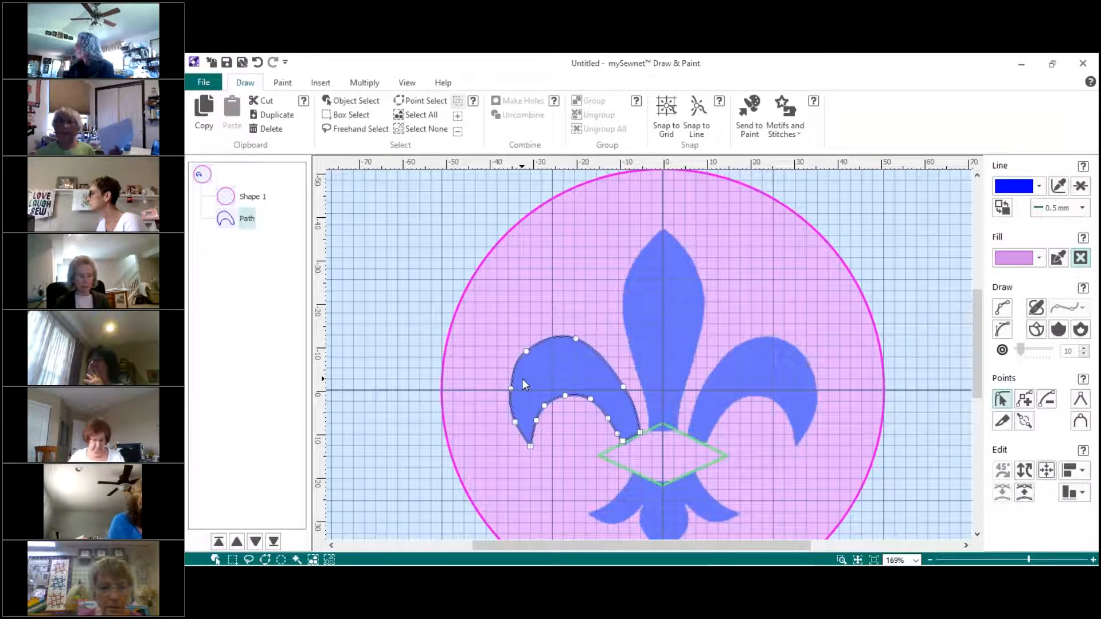
{"action": "scroll", "coordinate": [521, 379], "scroll_direction": "up", "scroll_amount": 1}
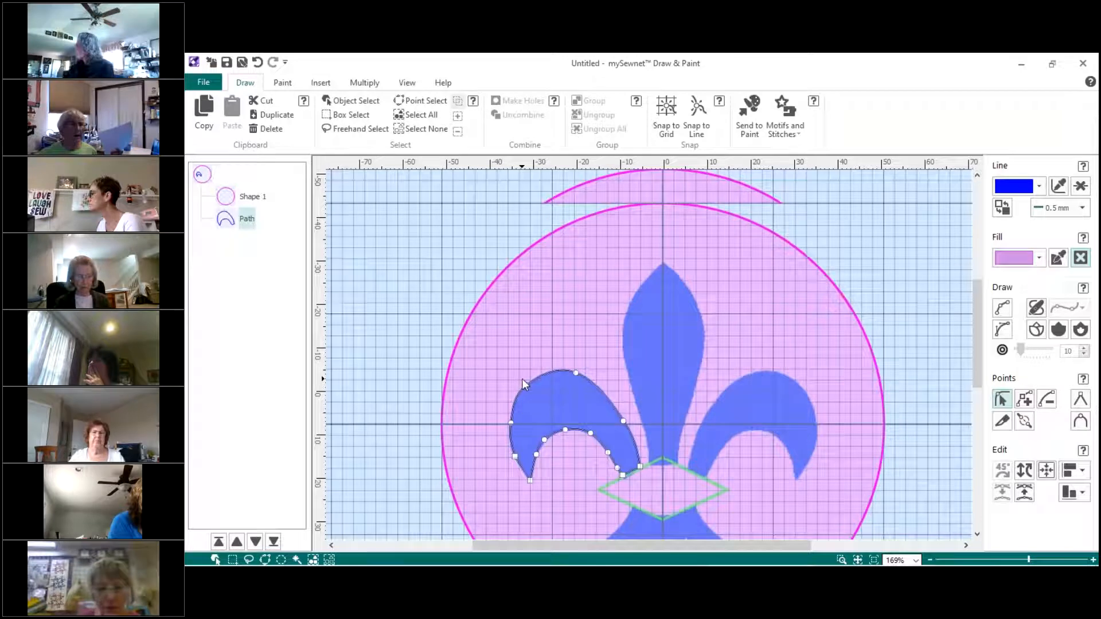
{"action": "right_click", "coordinate": [545, 320]}
{"action": "left_click", "coordinate": [571, 330]}
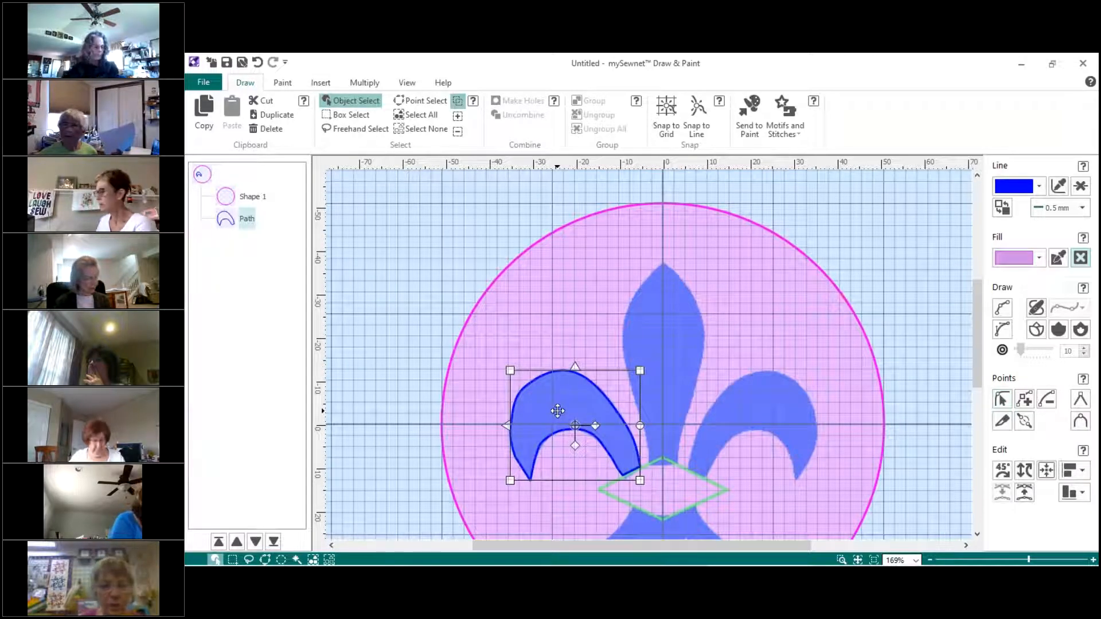
Copy the left petal path and paste a duplicate of it into the design
{"action": "right_click", "coordinate": [557, 411]}
{"action": "left_click", "coordinate": [579, 466]}
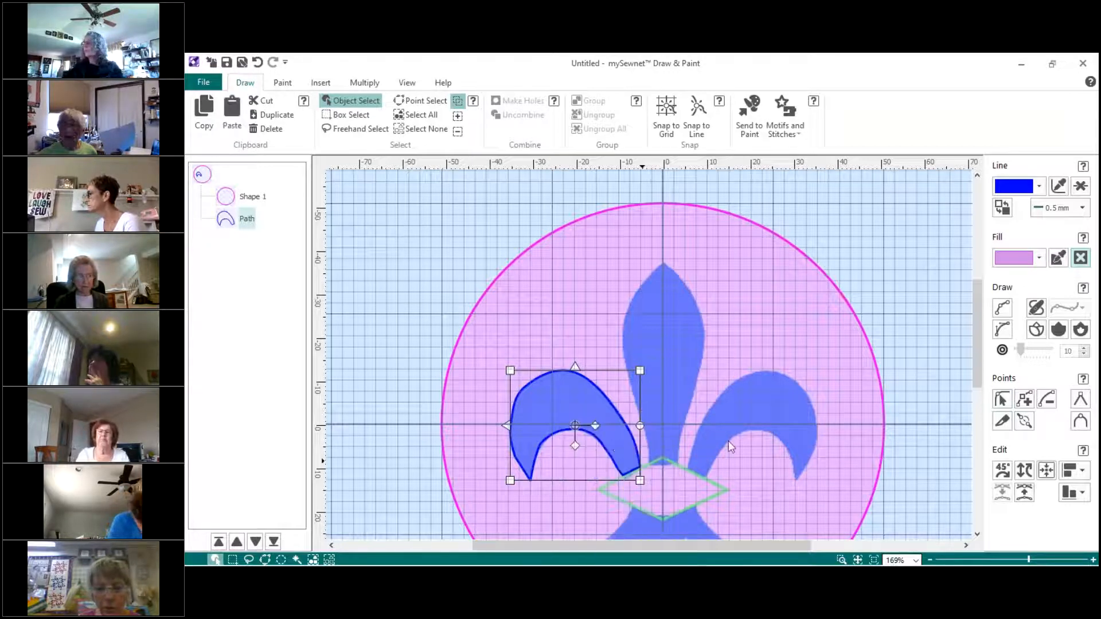
{"action": "right_click", "coordinate": [741, 409]}
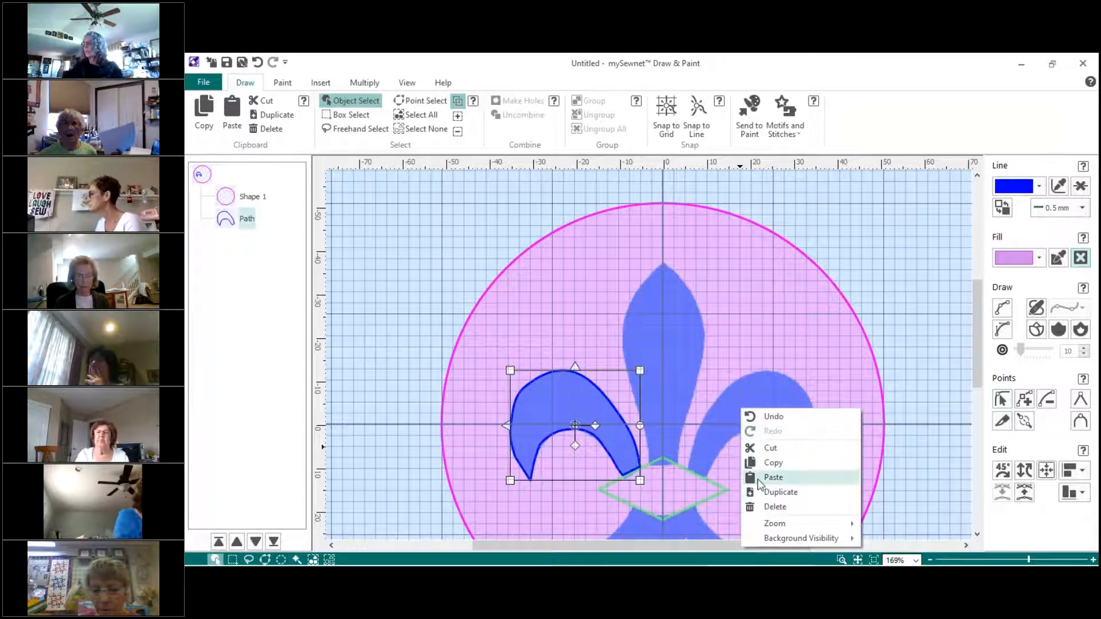
{"action": "left_click", "coordinate": [757, 479]}
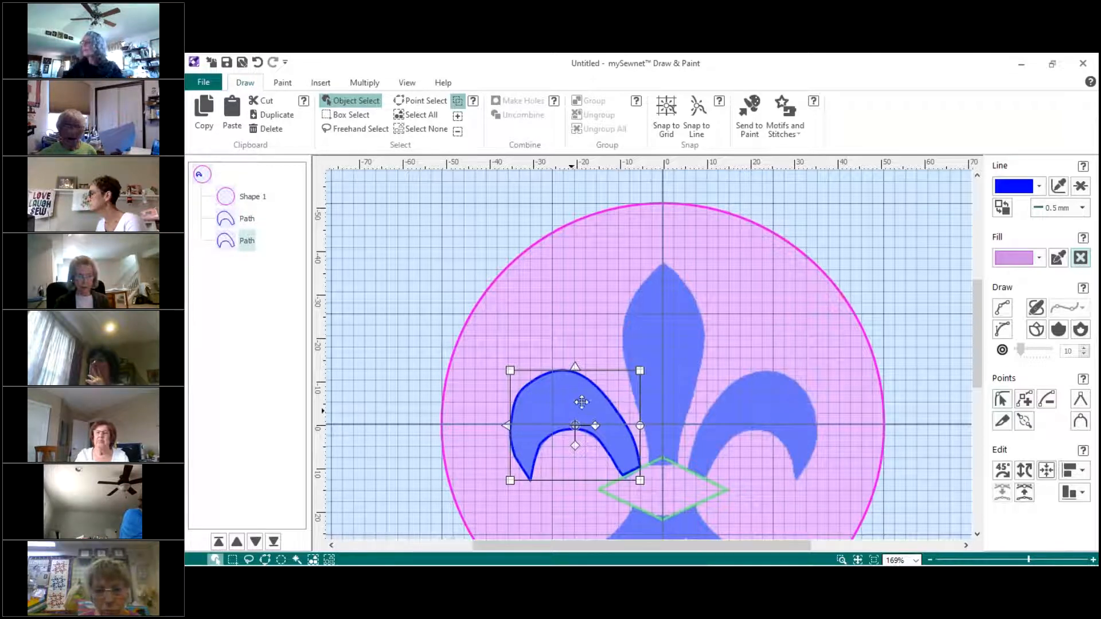
Mirror the pasted petal horizontally and position it over the right petal, keeping its original vertical orientation
{"action": "left_click_drag", "start_coordinate": [609, 385], "coordinate": [634, 347]}
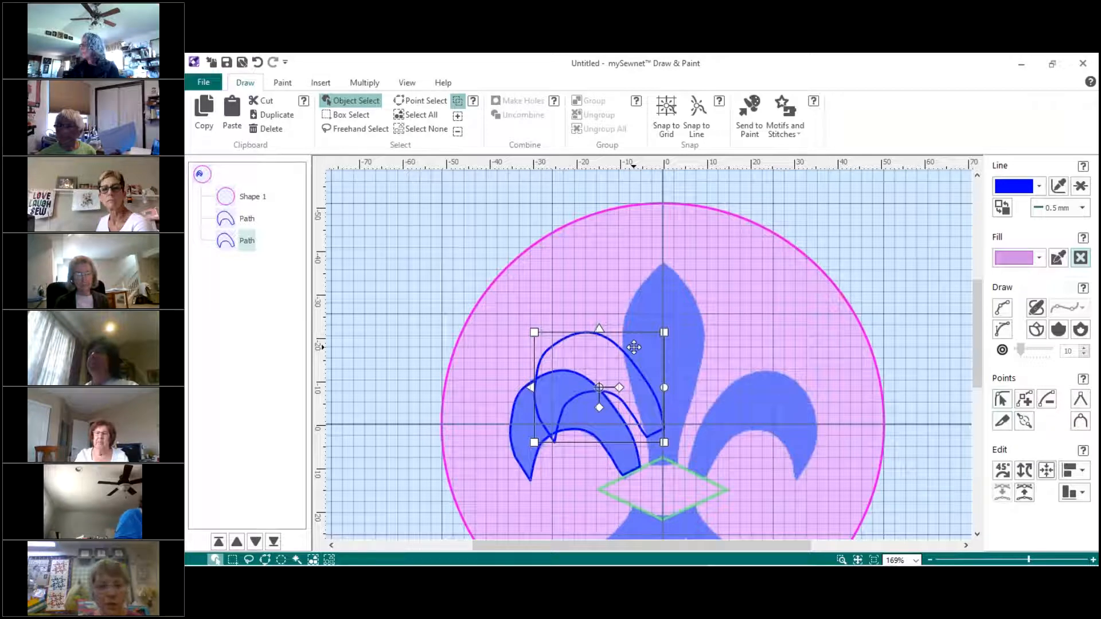
{"action": "left_click", "coordinate": [533, 388]}
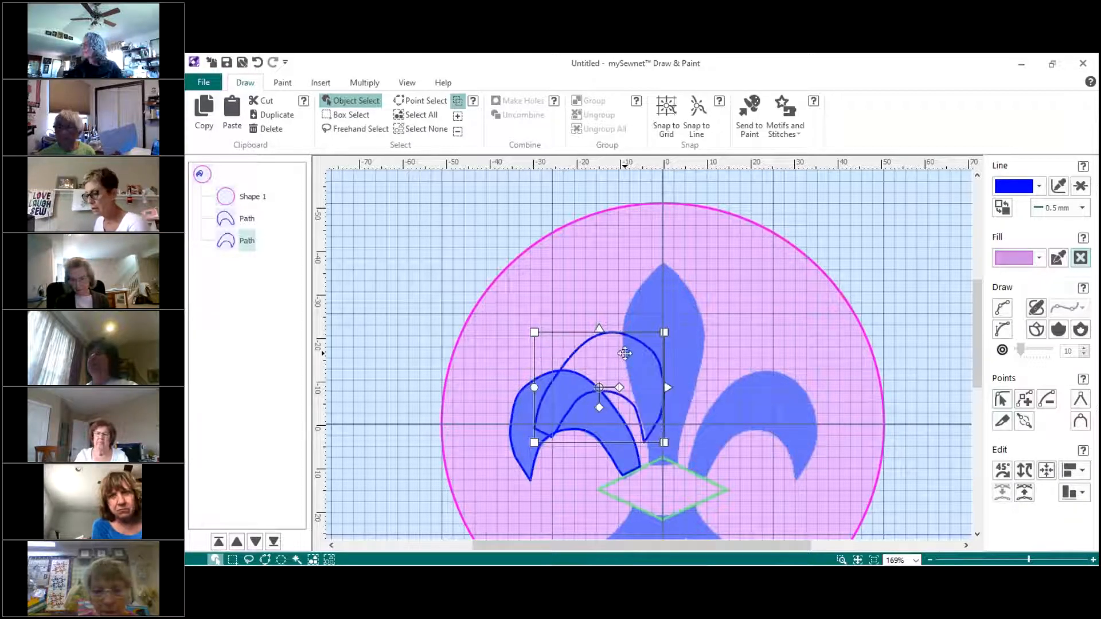
{"action": "left_click_drag", "start_coordinate": [603, 360], "coordinate": [758, 395]}
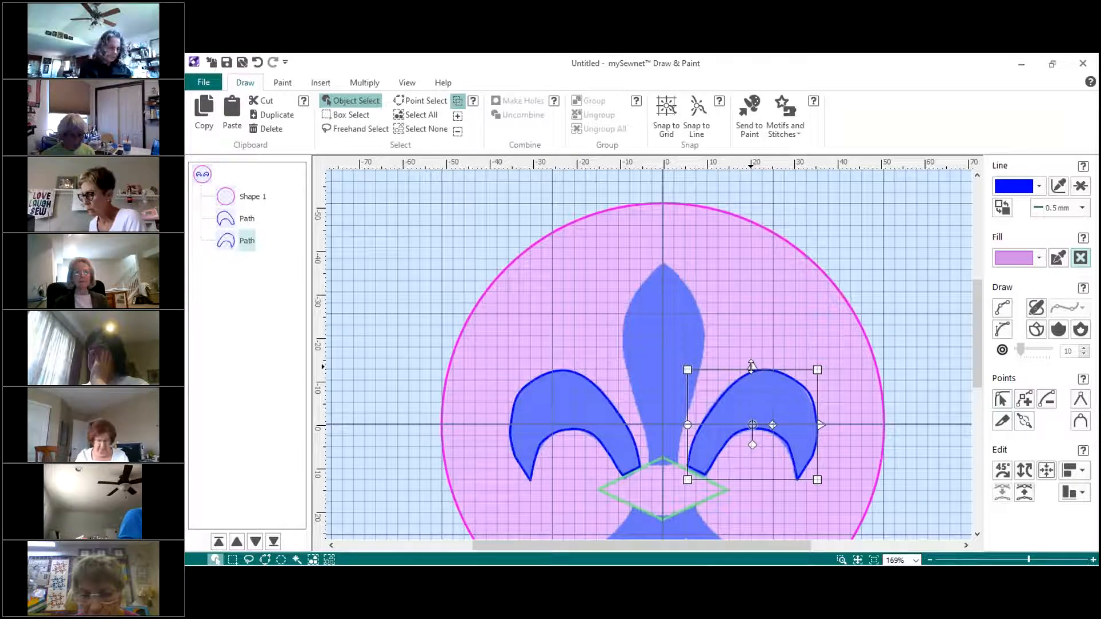
{"action": "left_click", "coordinate": [751, 366]}
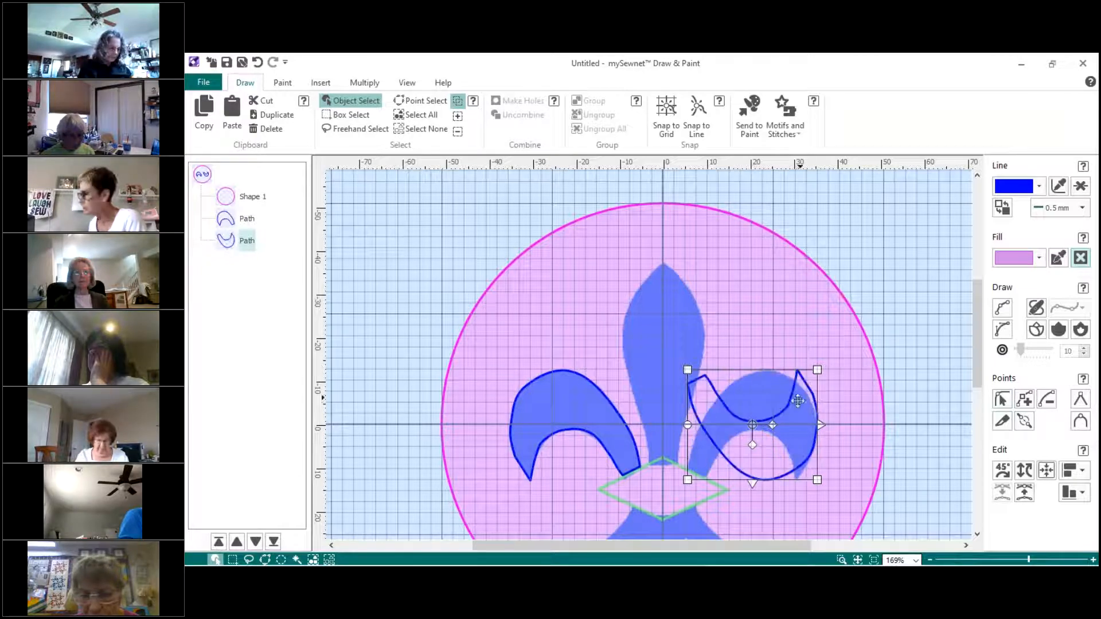
{"action": "left_click", "coordinate": [753, 481]}
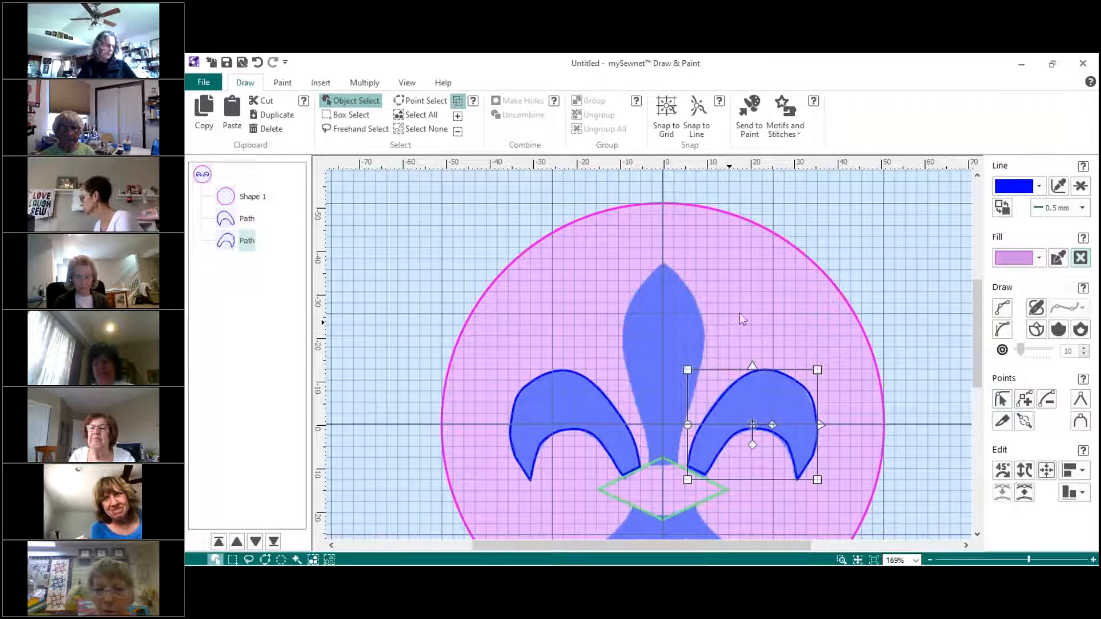
Trace the right edge of the centre petal with line points, from the top of the green diamond up to the petal's tip
{"action": "left_click", "coordinate": [1002, 308]}
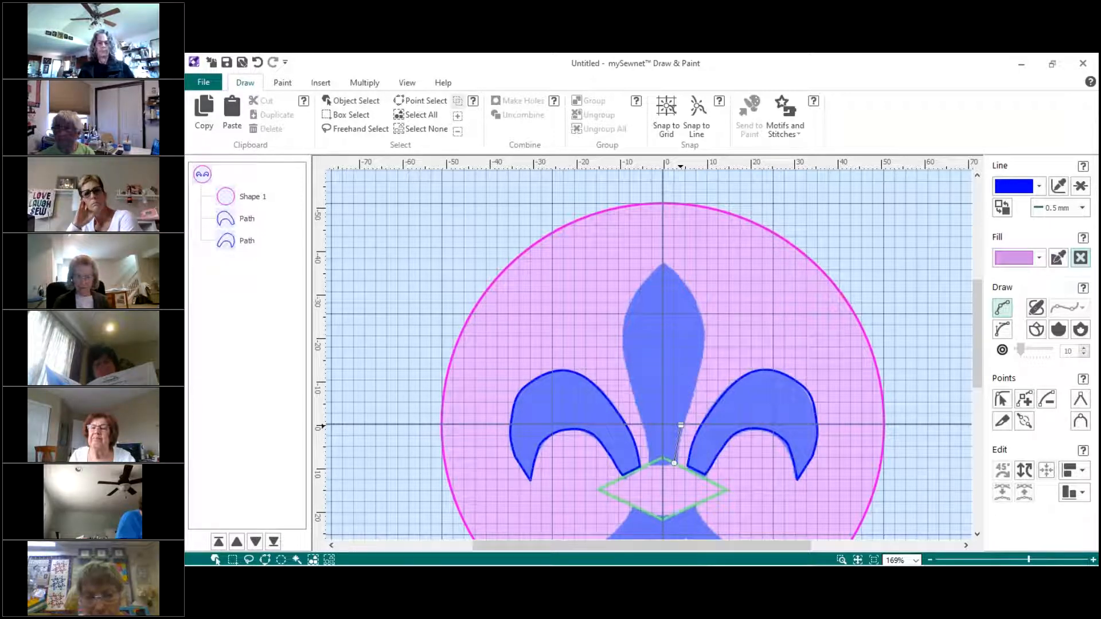
{"action": "left_click", "coordinate": [681, 426]}
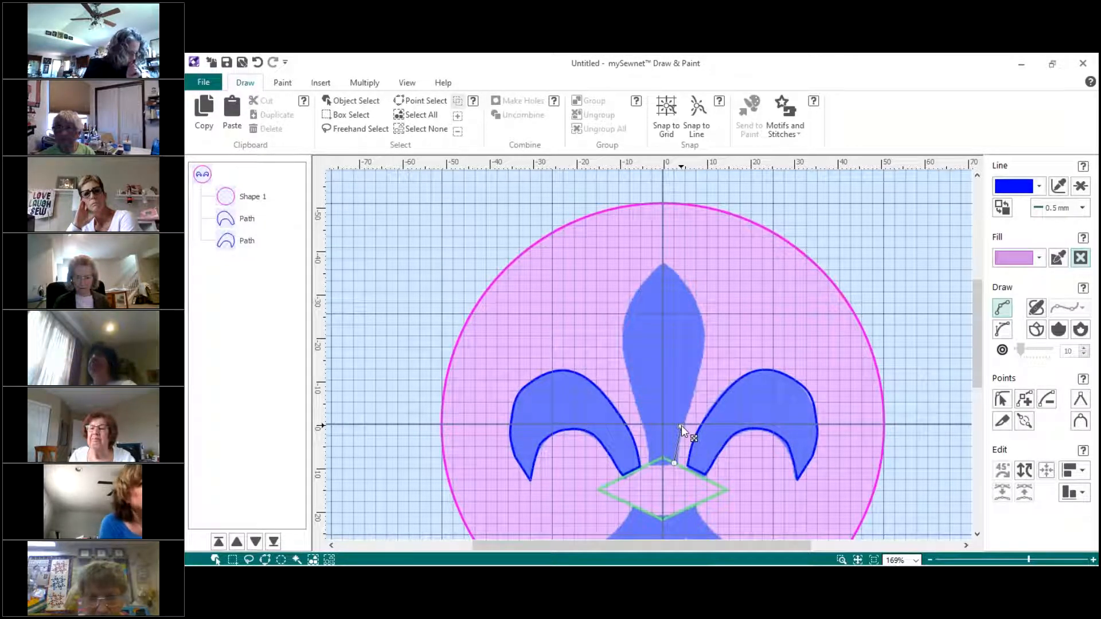
{"action": "left_click", "coordinate": [696, 385]}
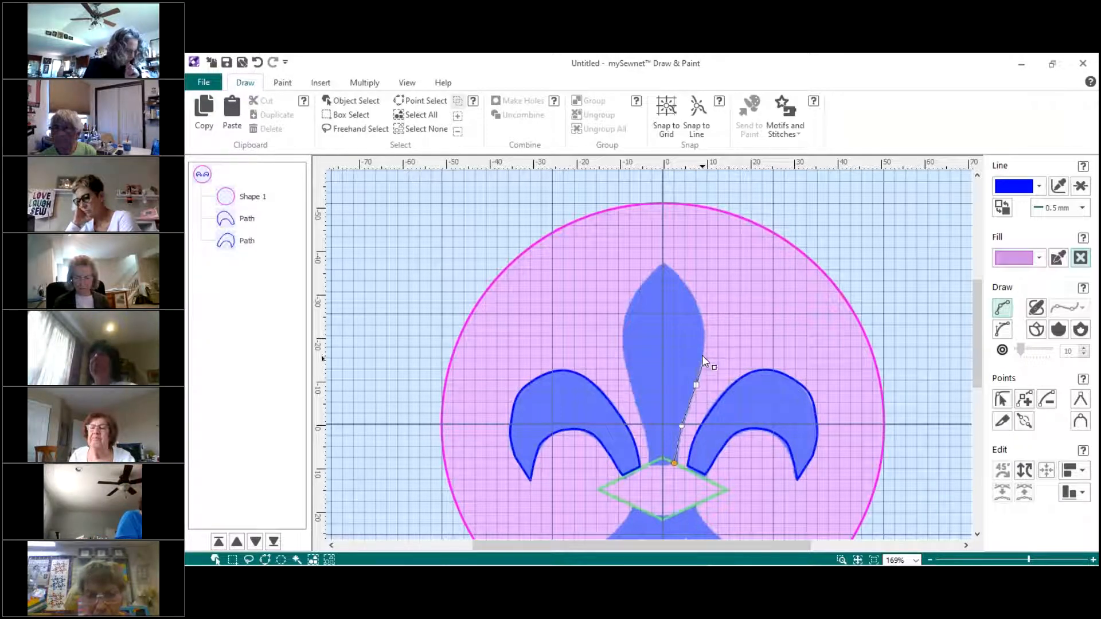
{"action": "left_click", "coordinate": [703, 324]}
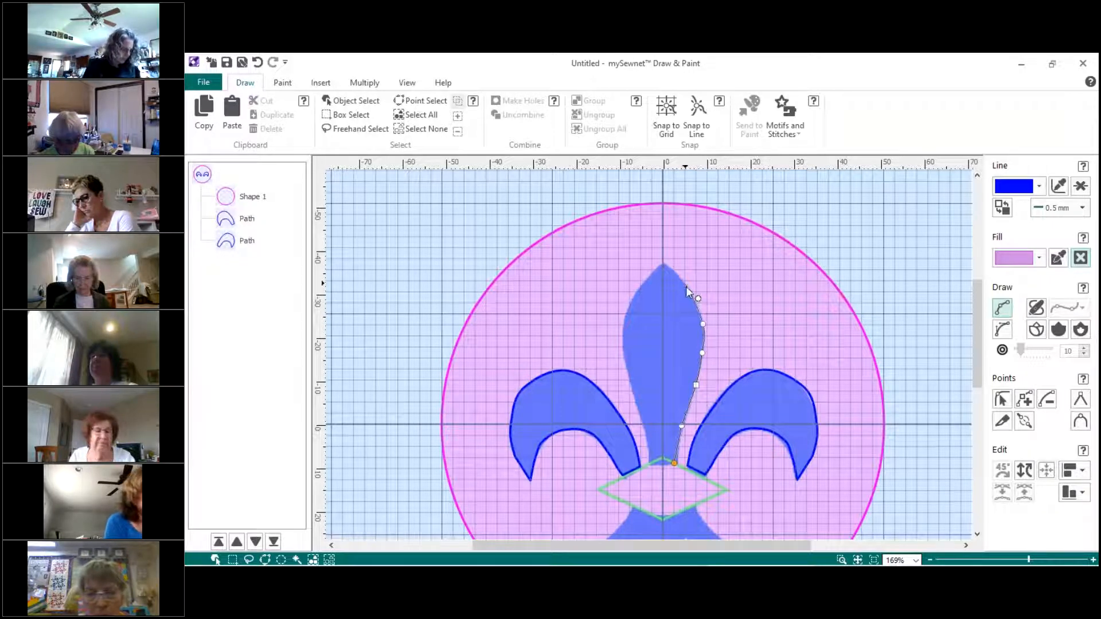
{"action": "left_click", "coordinate": [687, 287]}
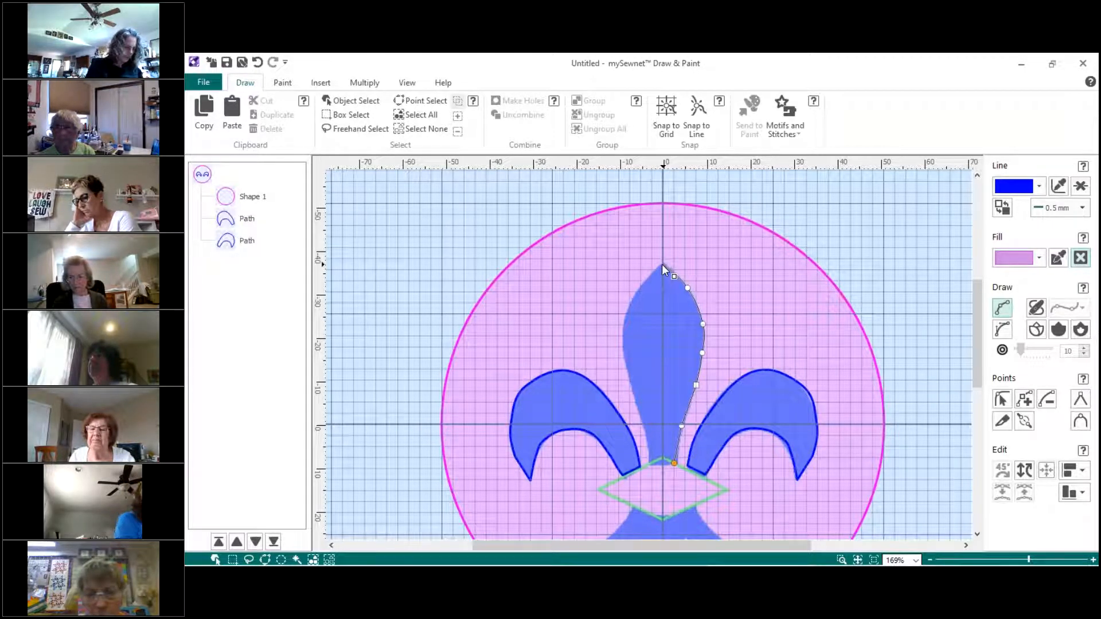
{"action": "left_click", "coordinate": [662, 263]}
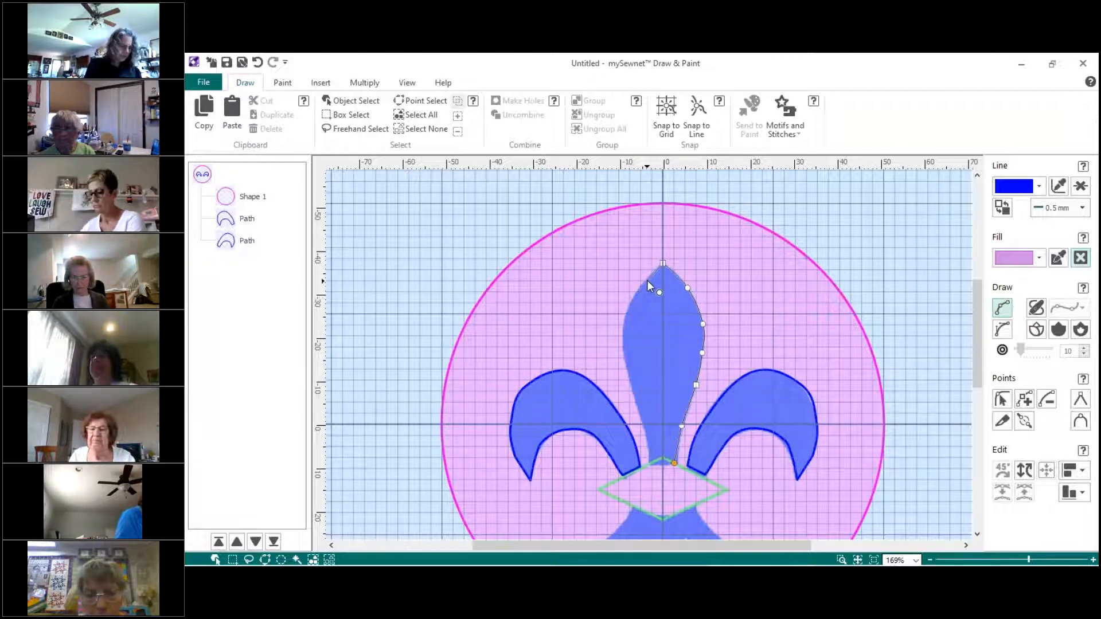
Continue tracing down the centre petal's left edge to its base and close the path at the starting point
{"action": "left_click", "coordinate": [644, 281]}
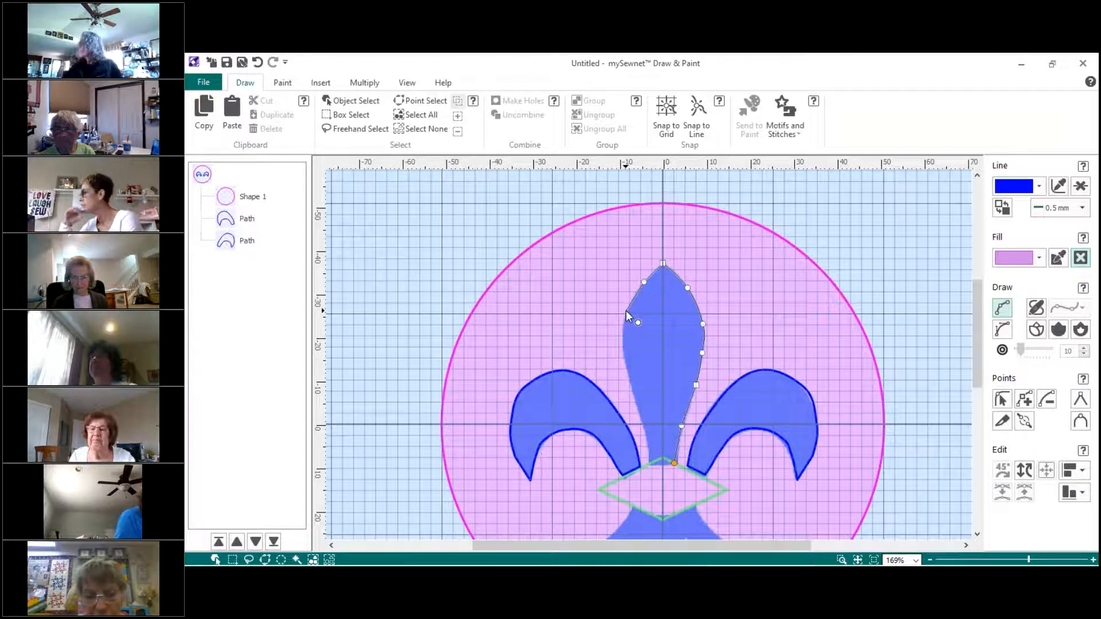
{"action": "left_click", "coordinate": [626, 314]}
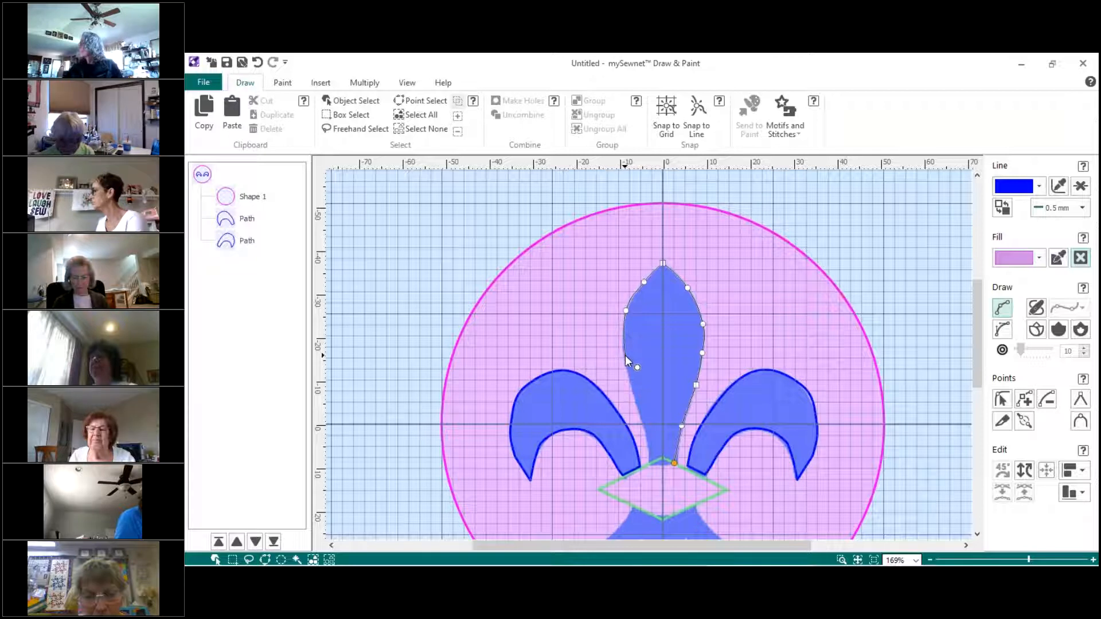
{"action": "left_click", "coordinate": [624, 353]}
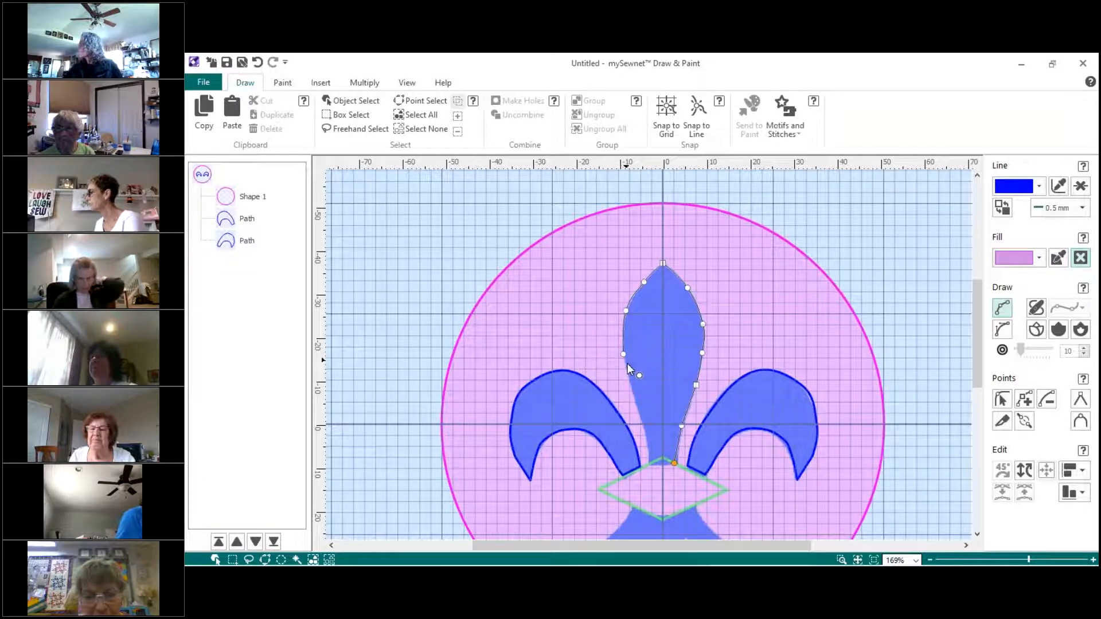
{"action": "left_click", "coordinate": [633, 396]}
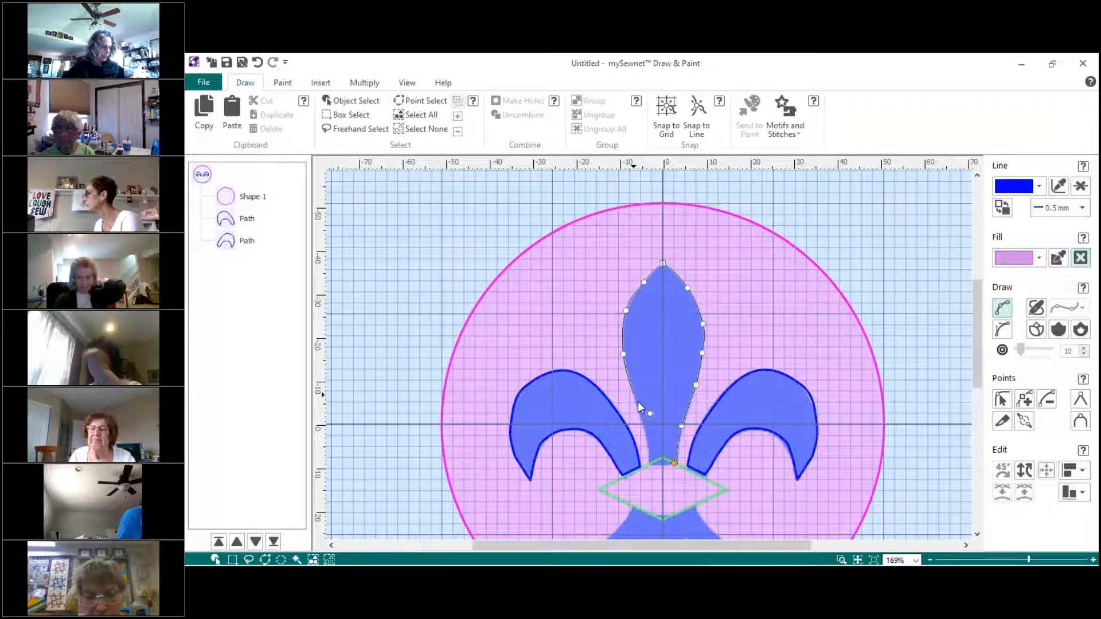
{"action": "left_click", "coordinate": [645, 427]}
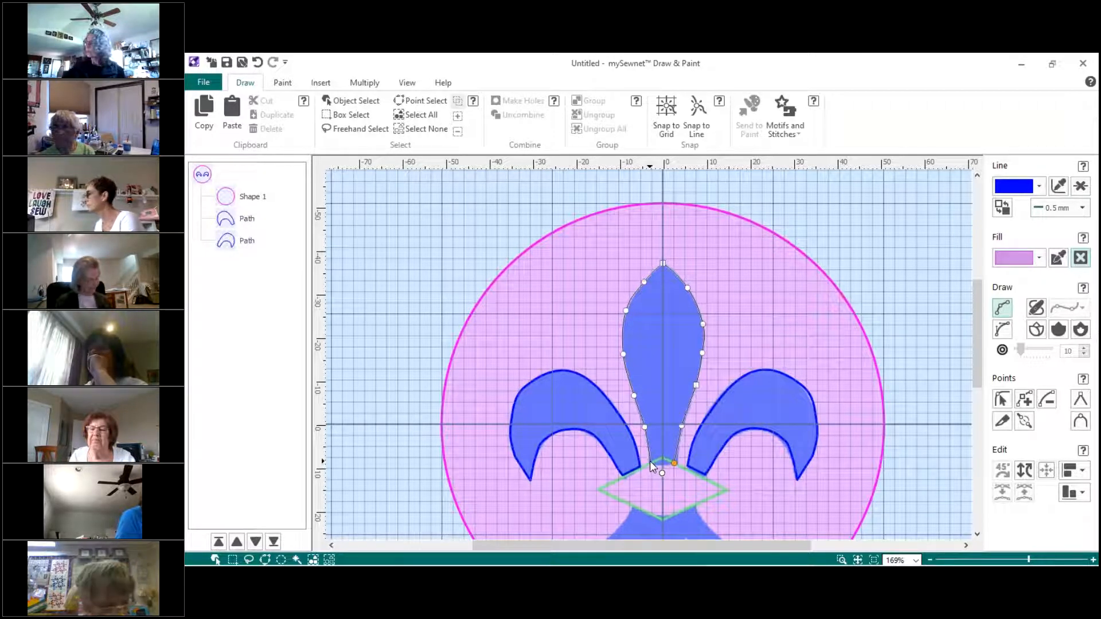
{"action": "left_click", "coordinate": [650, 461]}
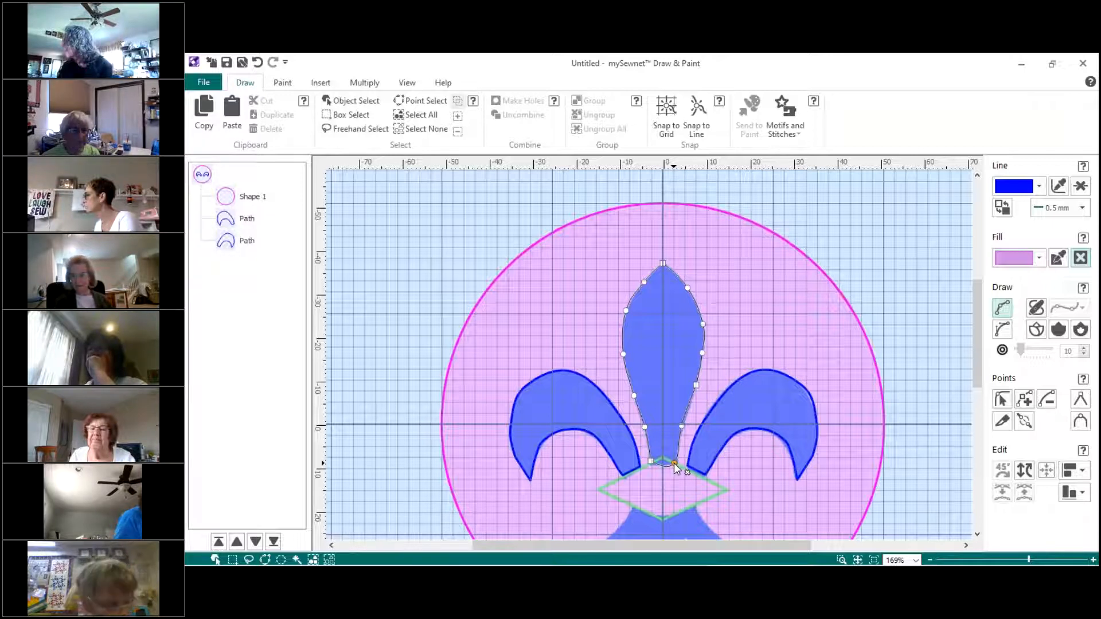
{"action": "left_click", "coordinate": [673, 462]}
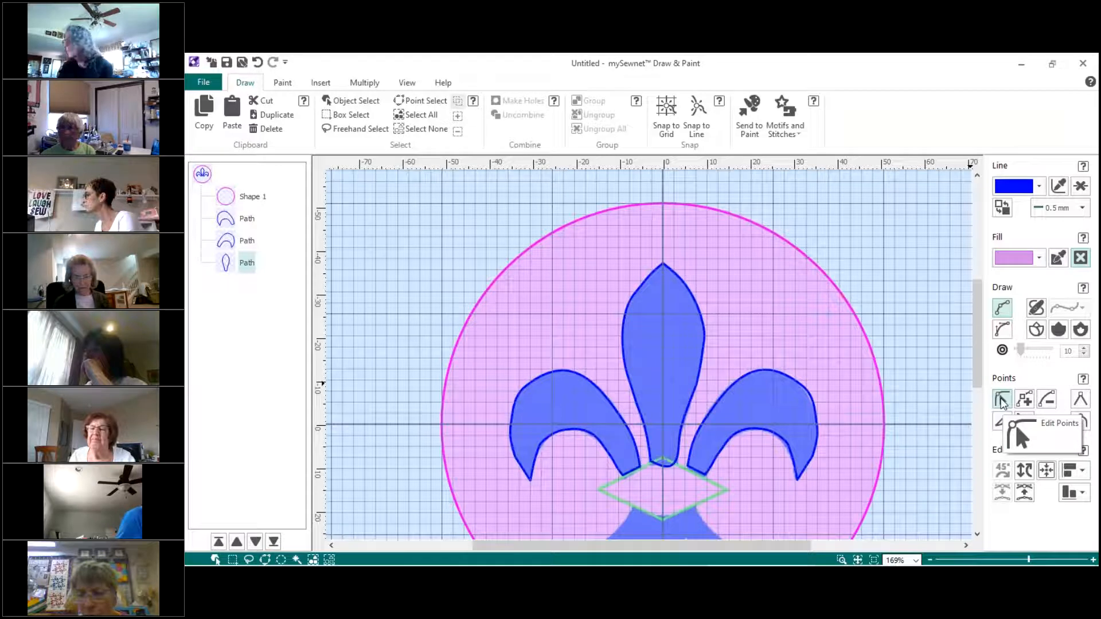
Convert the centre petal's base-right point to a corner and its square point on the right edge to a curve, and finish editing points
{"action": "left_click", "coordinate": [1003, 404]}
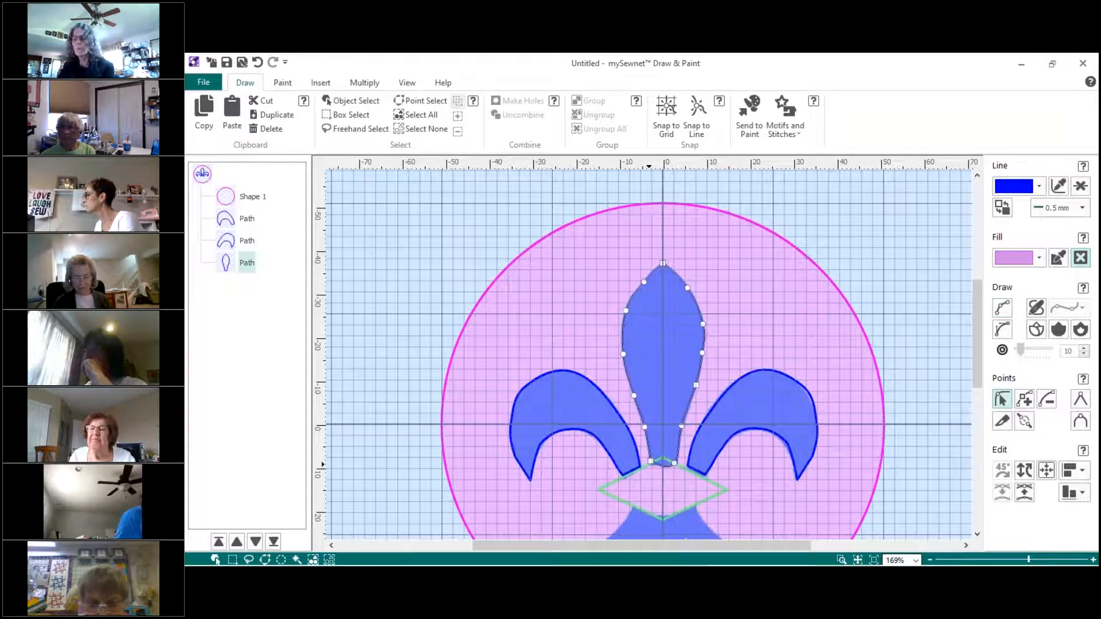
{"action": "right_click", "coordinate": [675, 463]}
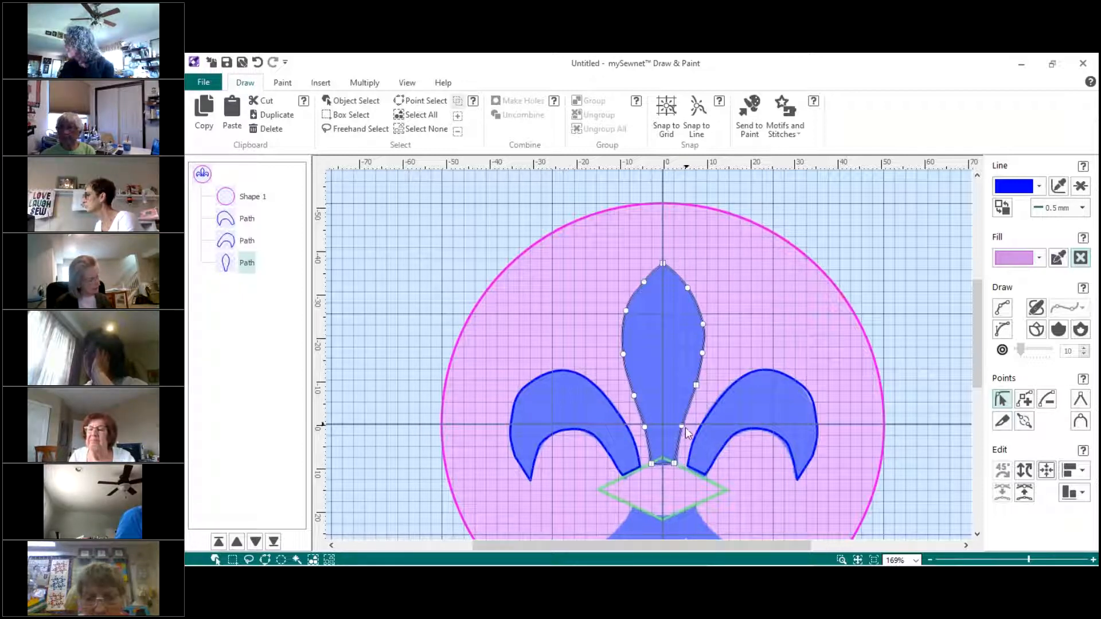
{"action": "right_click", "coordinate": [696, 385]}
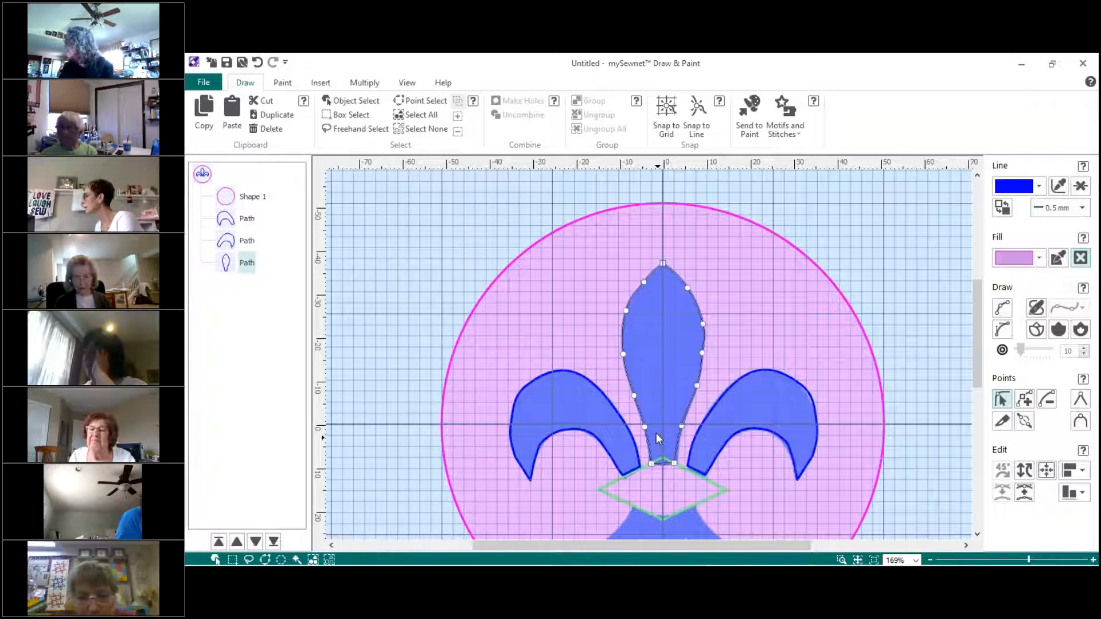
{"action": "right_click", "coordinate": [655, 342]}
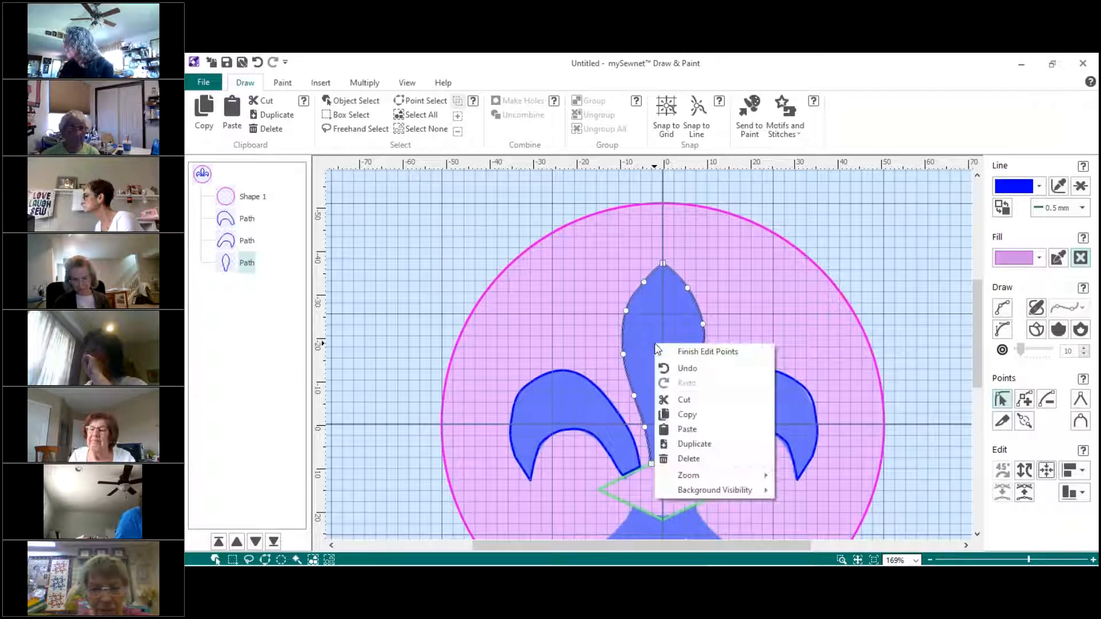
{"action": "left_click", "coordinate": [693, 351]}
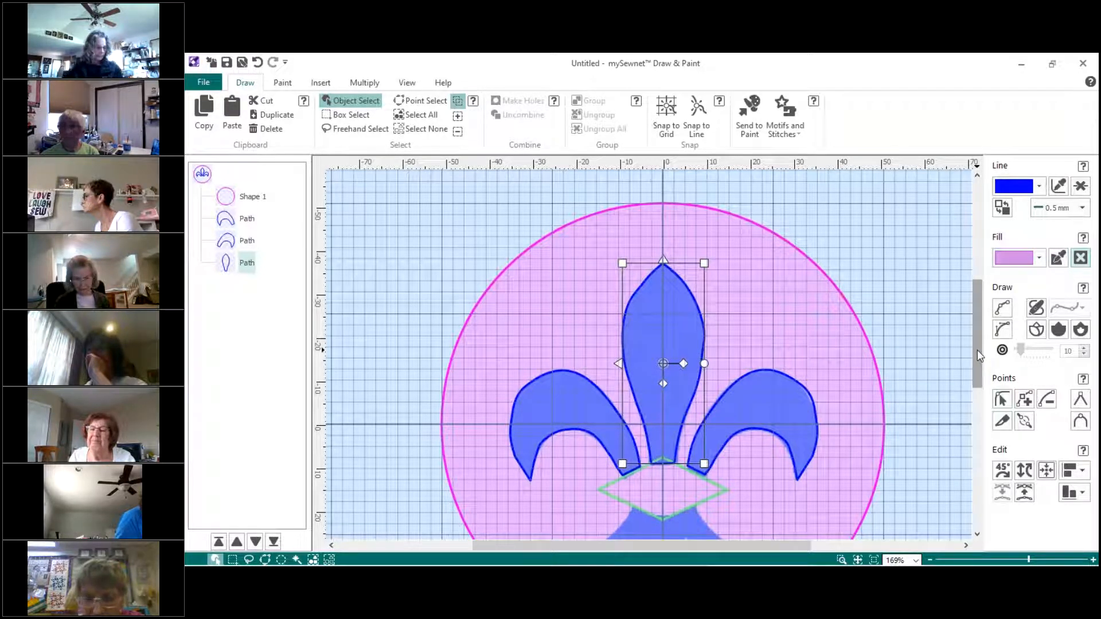
Trace the left half of the lower ornament with line points, from the diamond's lower-left edge around the left leaf to the bottom tip
{"action": "left_click_drag", "start_coordinate": [978, 351], "coordinate": [975, 379]}
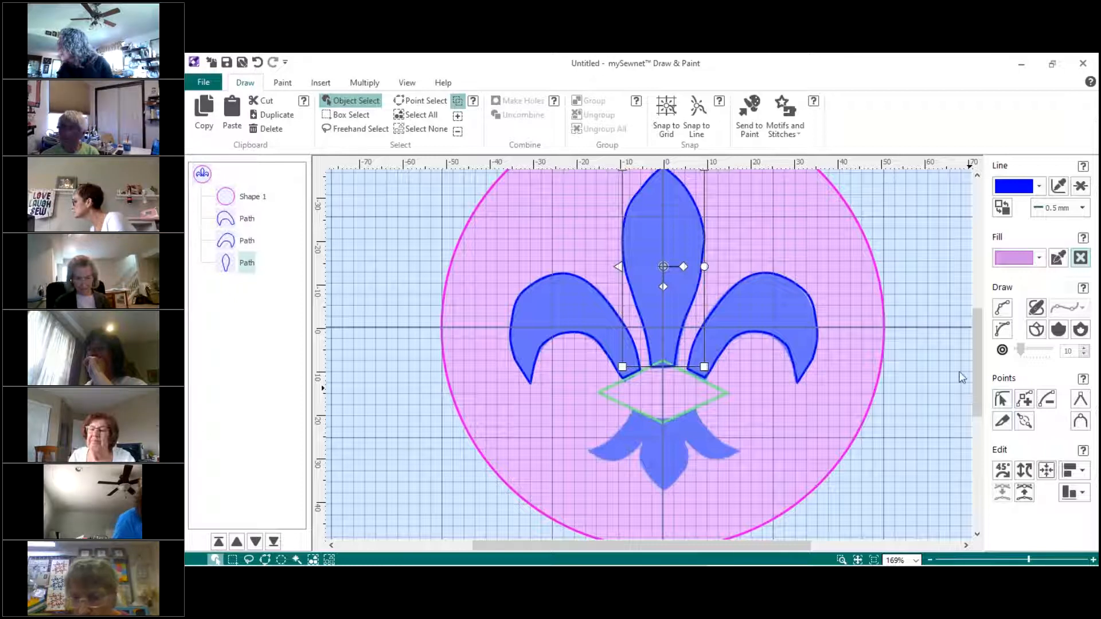
{"action": "left_click", "coordinate": [1005, 310]}
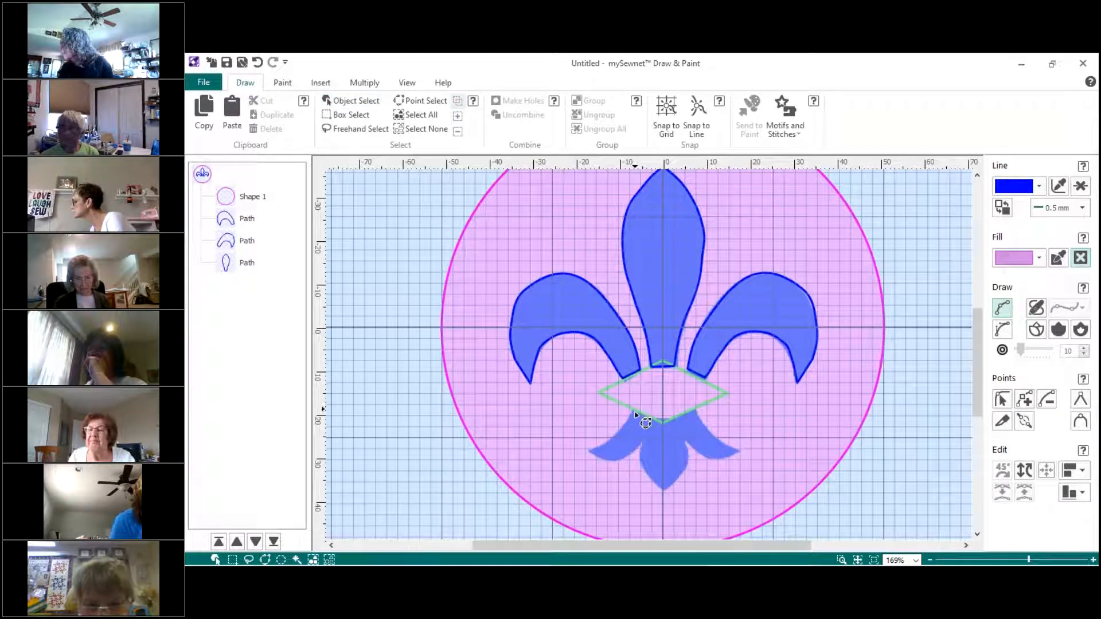
{"action": "left_click", "coordinate": [612, 440]}
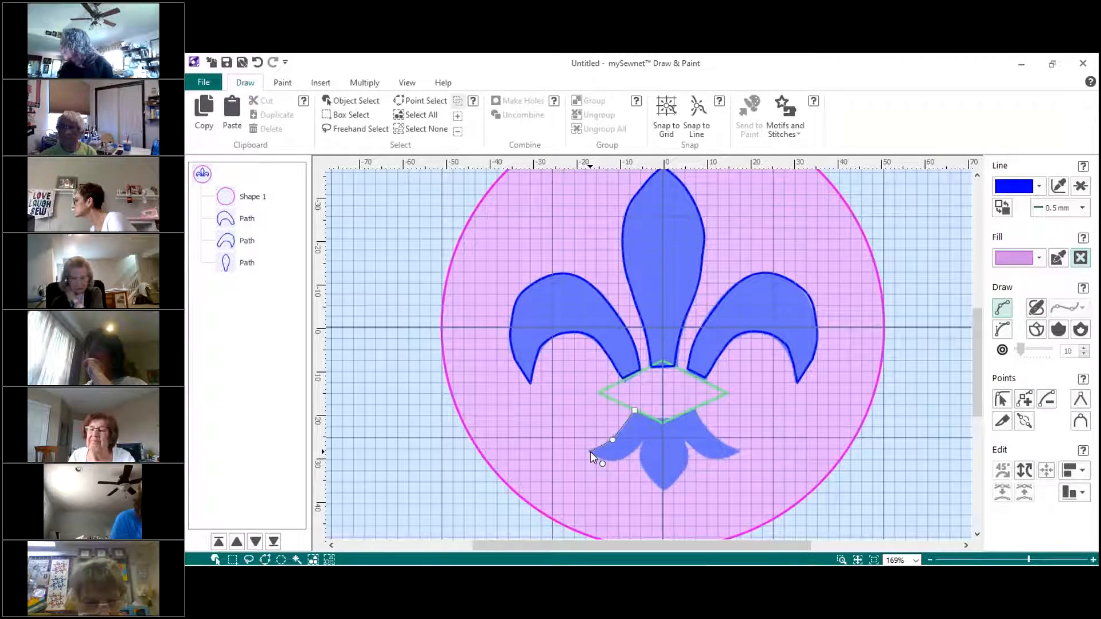
{"action": "left_click", "coordinate": [590, 451]}
{"action": "left_click", "coordinate": [611, 461]}
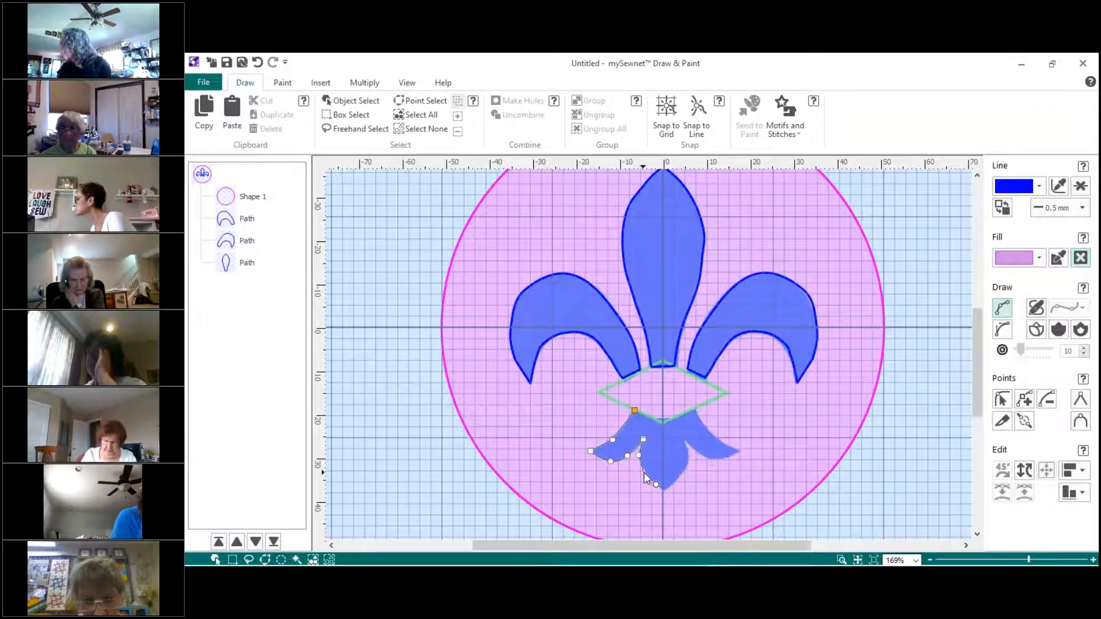
{"action": "left_click", "coordinate": [646, 471]}
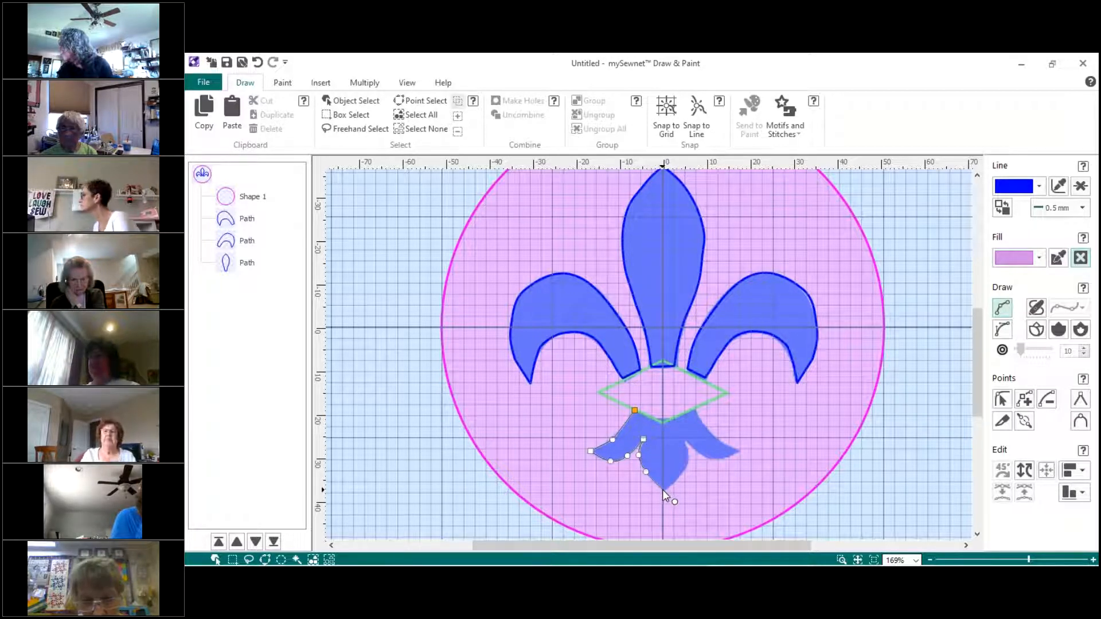
{"action": "left_click", "coordinate": [664, 490]}
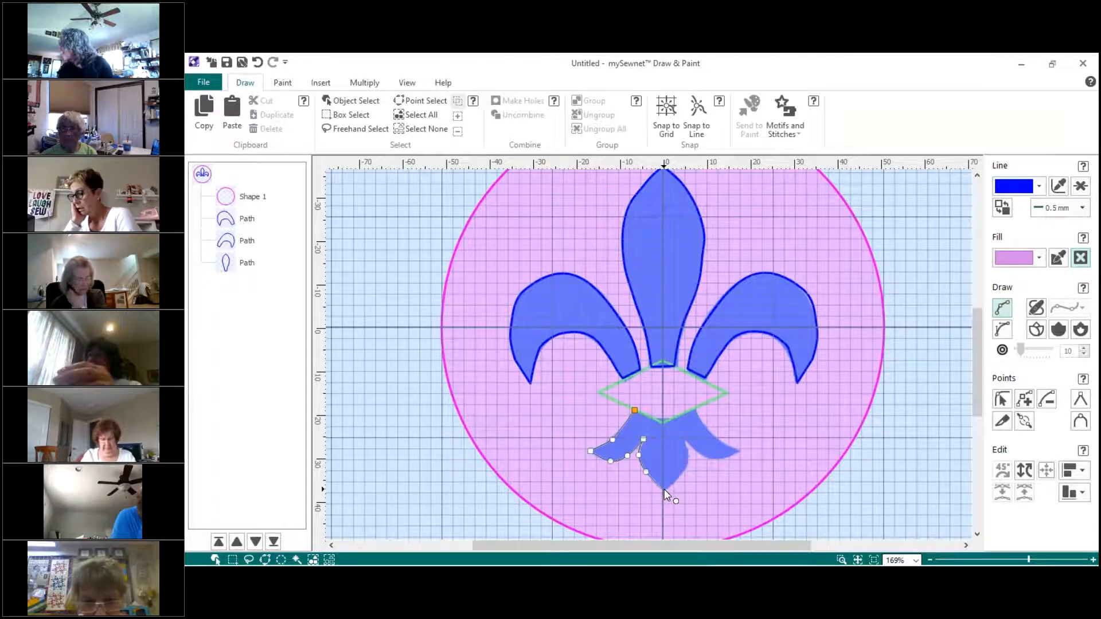
Continue tracing up the lower ornament's right half and along the diamond's lower edges, closing the path at its starting point
{"action": "left_click", "coordinate": [679, 476]}
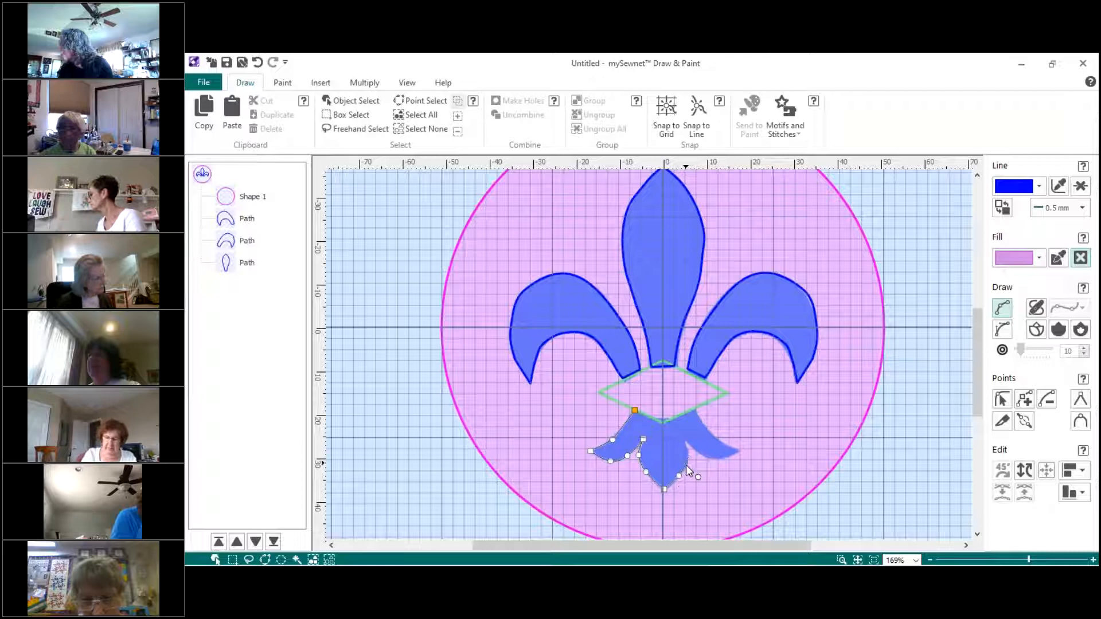
{"action": "left_click", "coordinate": [687, 465]}
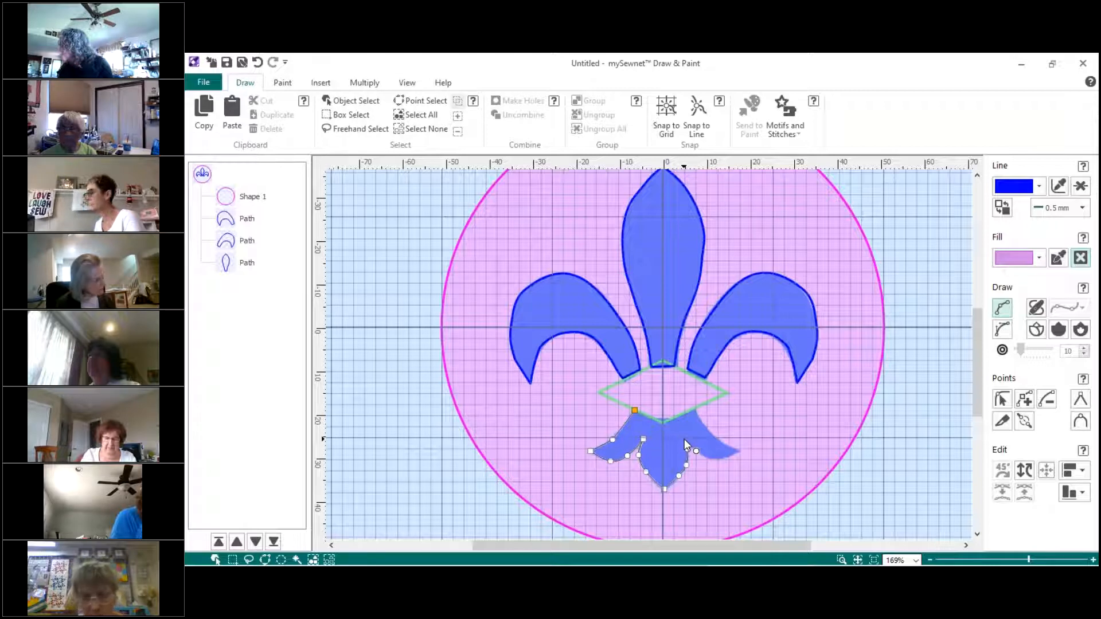
{"action": "left_click", "coordinate": [686, 439]}
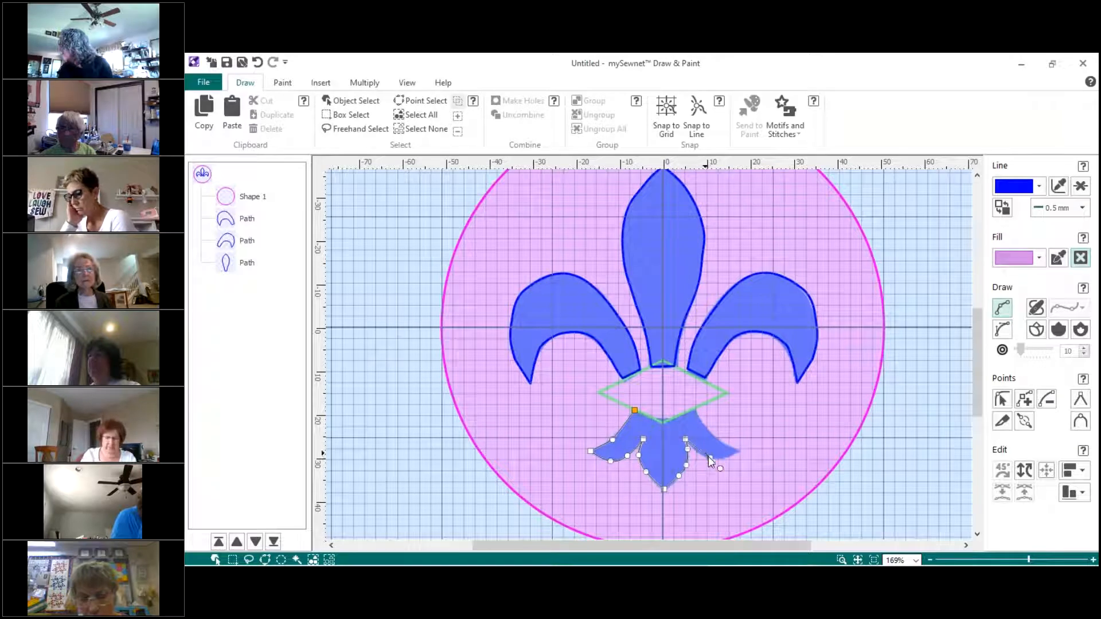
{"action": "left_click", "coordinate": [709, 459]}
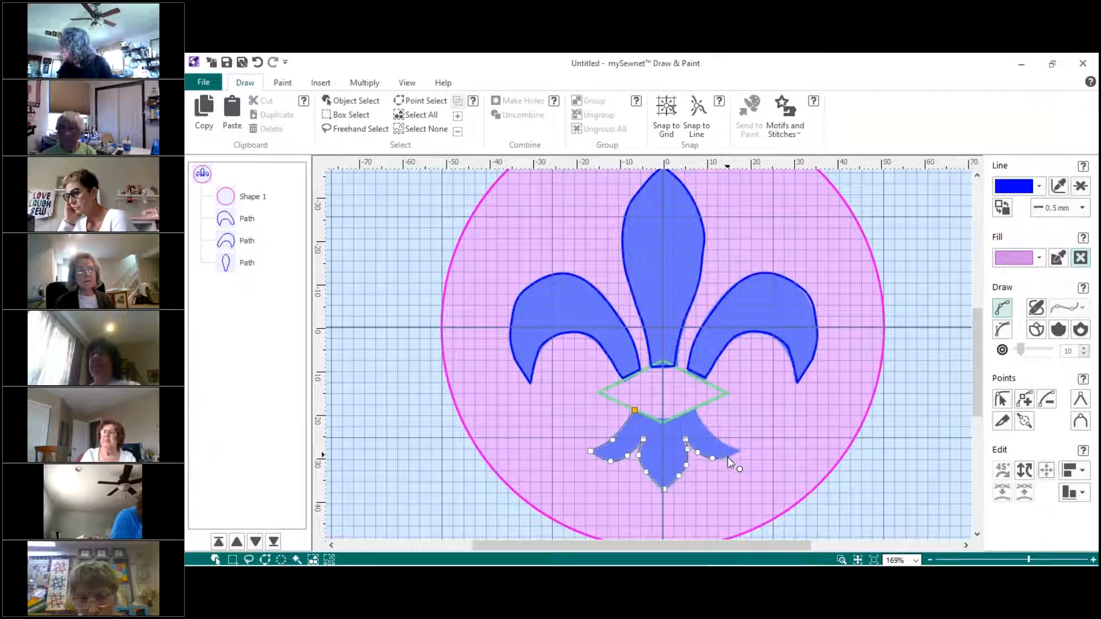
{"action": "left_click", "coordinate": [728, 456]}
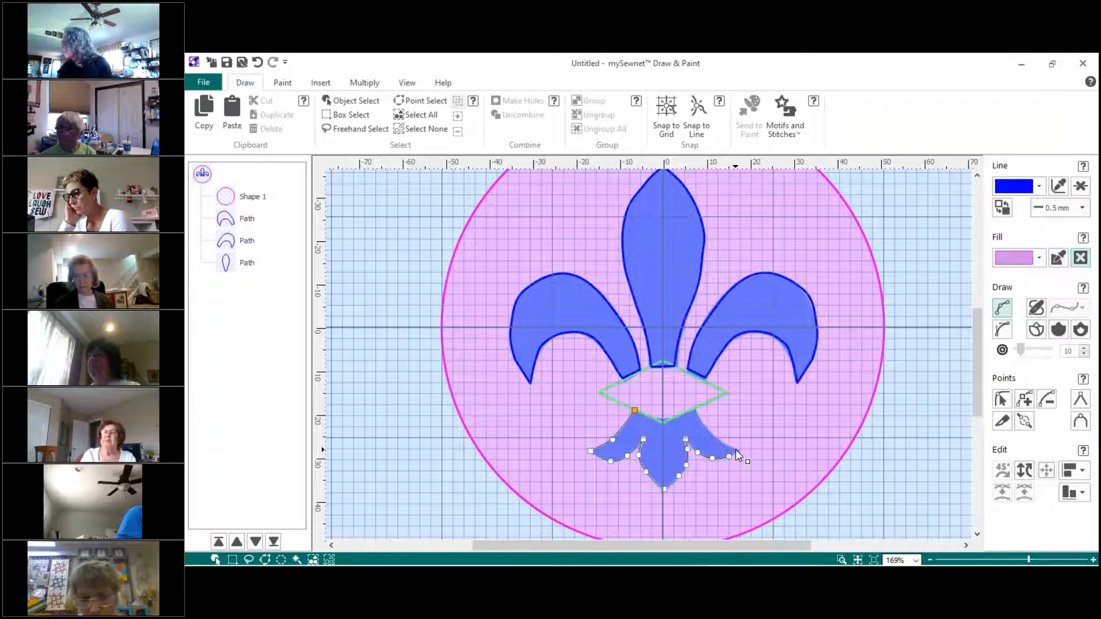
{"action": "left_click", "coordinate": [718, 441]}
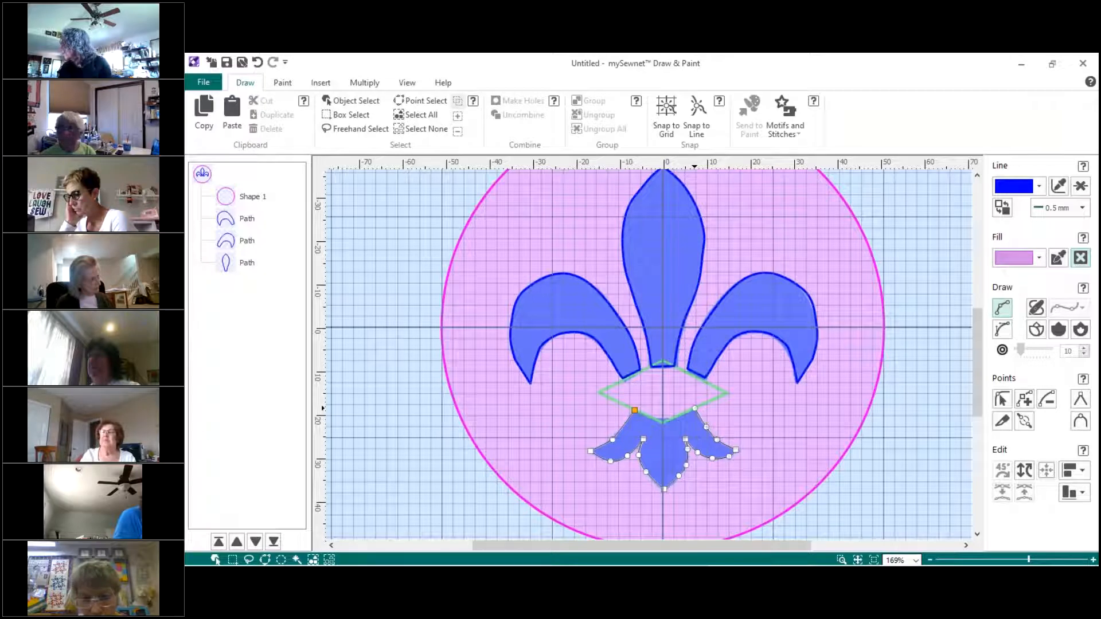
{"action": "left_click", "coordinate": [695, 408]}
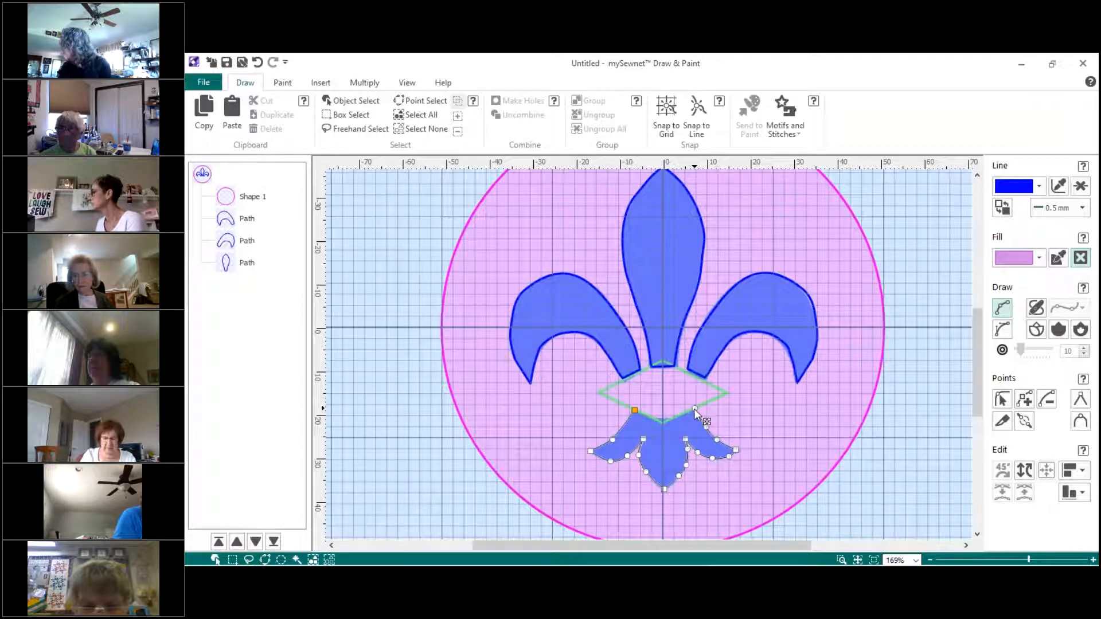
{"action": "left_click", "coordinate": [663, 420]}
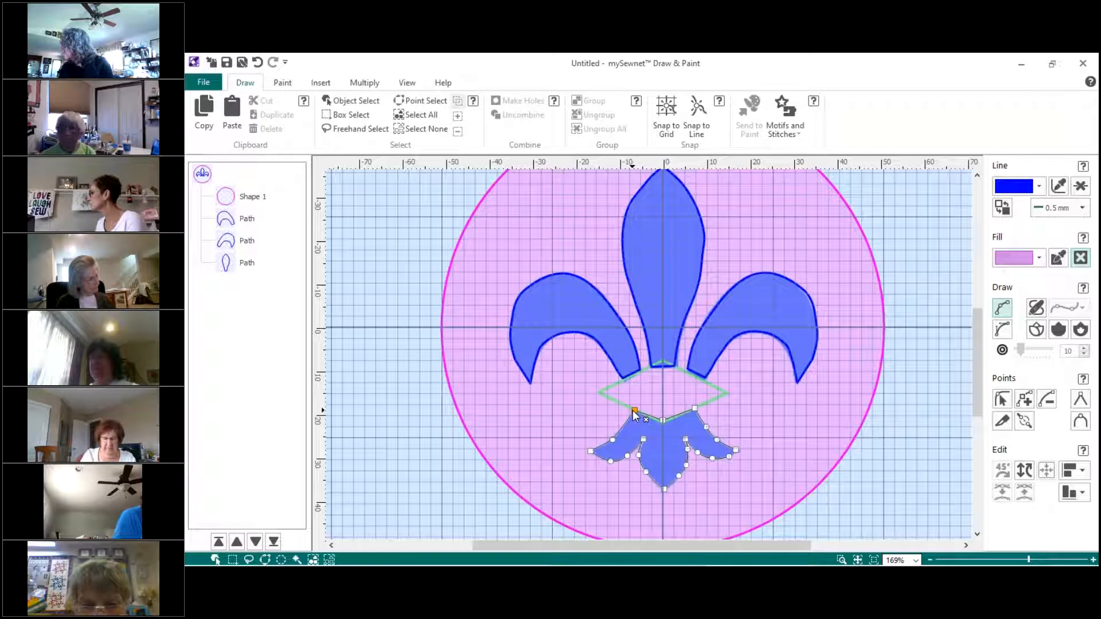
{"action": "left_click", "coordinate": [634, 411]}
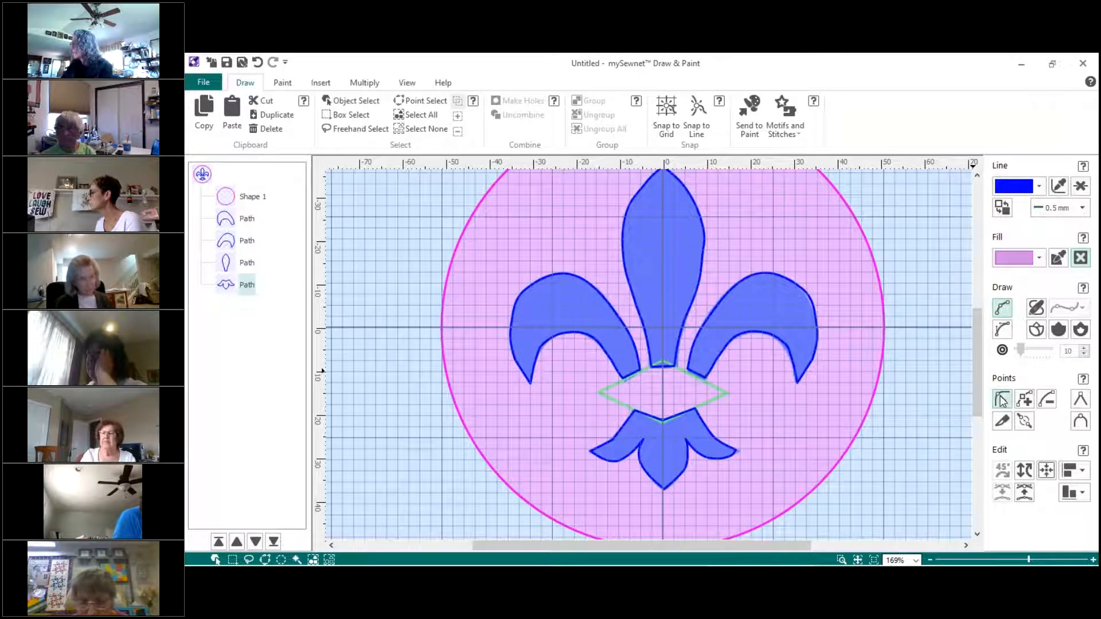
Adjust the lower ornament's right-side points and pull its top centre point down slightly to the diamond's bottom corner, and finish editing points
{"action": "left_click", "coordinate": [1002, 400]}
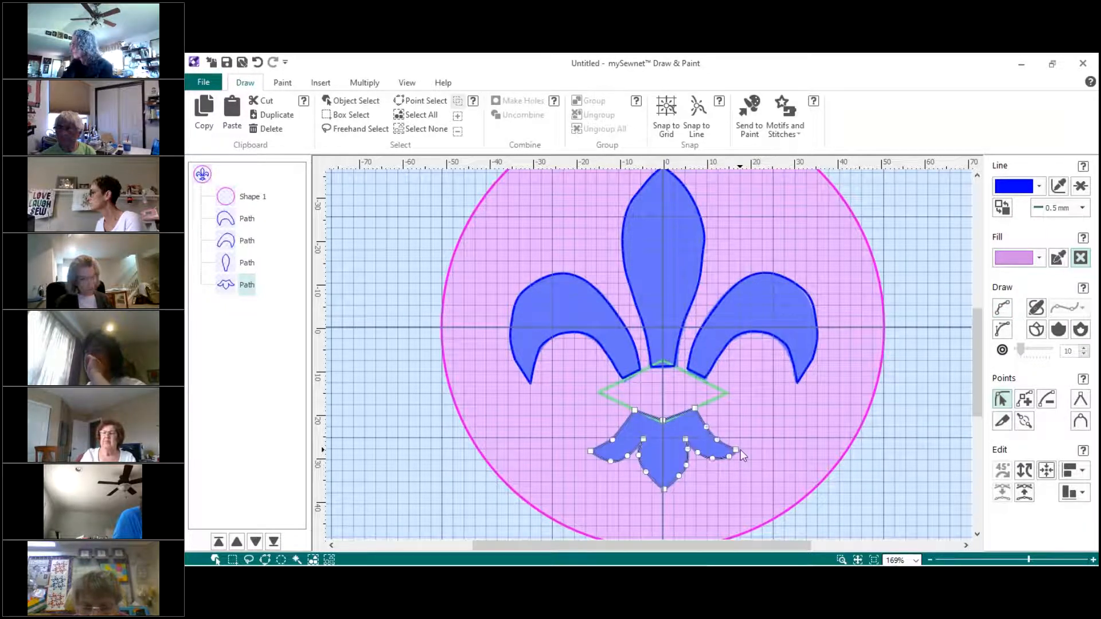
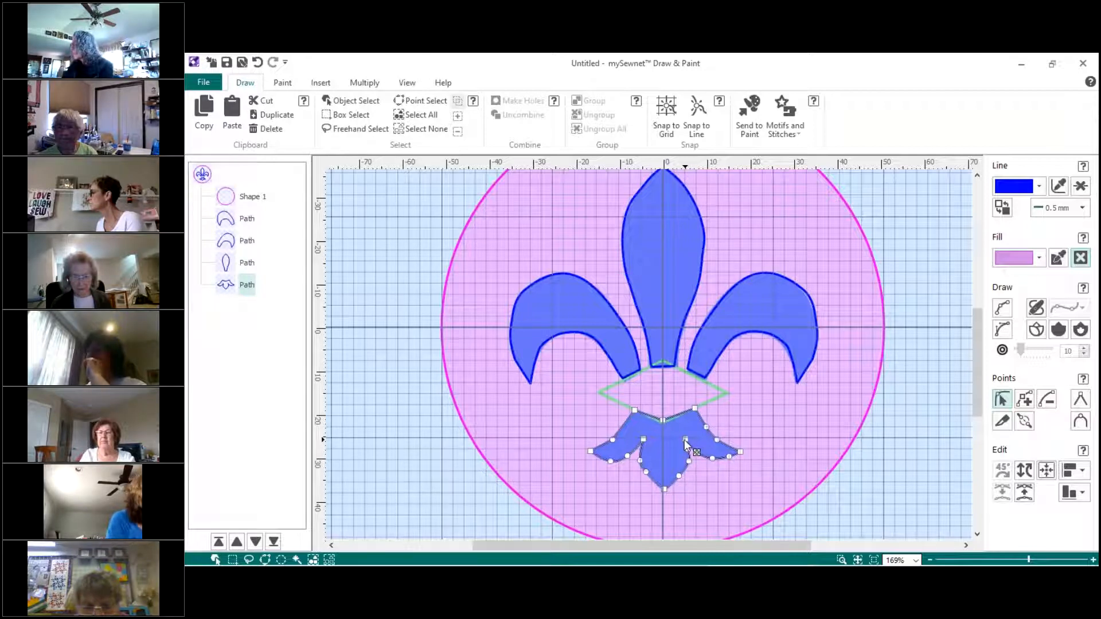
{"action": "left_click_drag", "start_coordinate": [685, 440], "coordinate": [684, 440]}
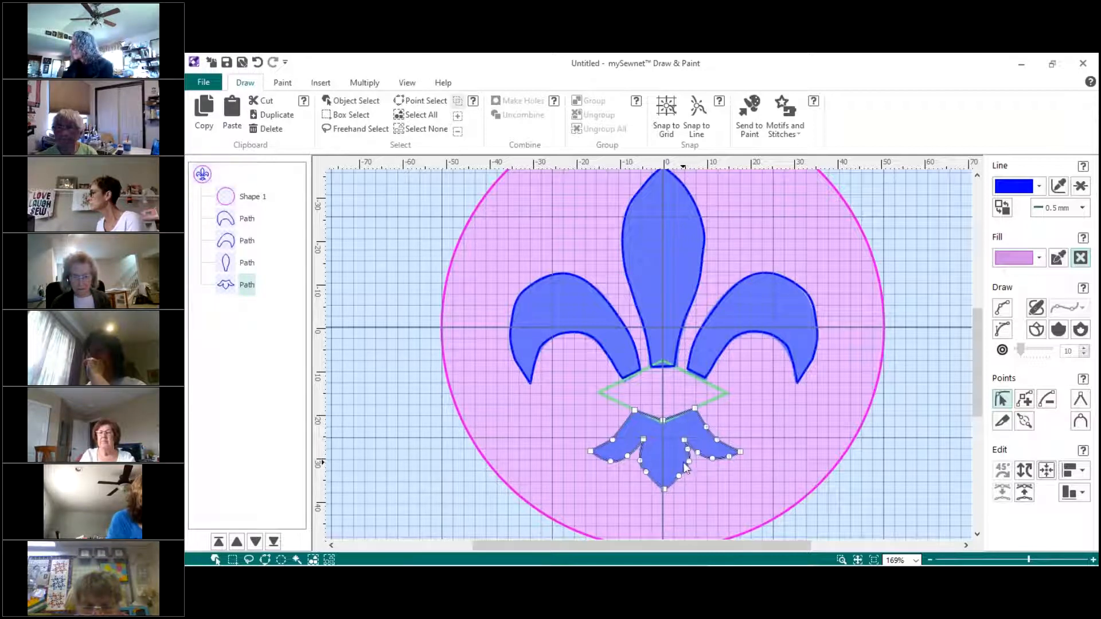
{"action": "left_click", "coordinate": [665, 426]}
{"action": "right_click", "coordinate": [766, 415]}
{"action": "left_click", "coordinate": [800, 268]}
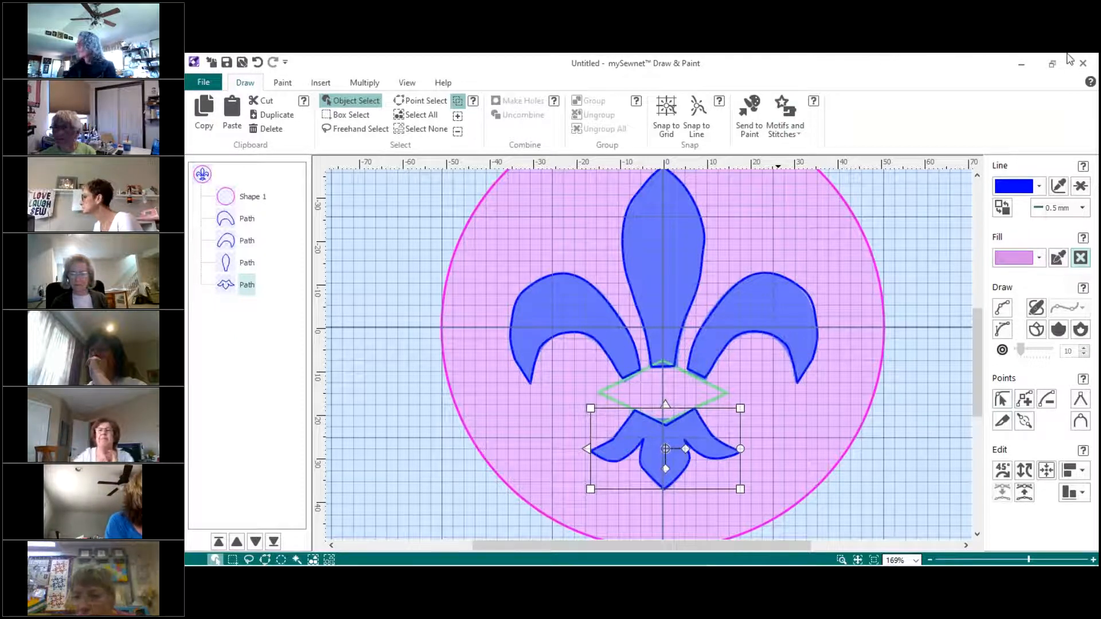
Trace the diamond as a closed four-corner path with a bright green line and no fill, and finish drawing points
{"action": "left_click", "coordinate": [1002, 310]}
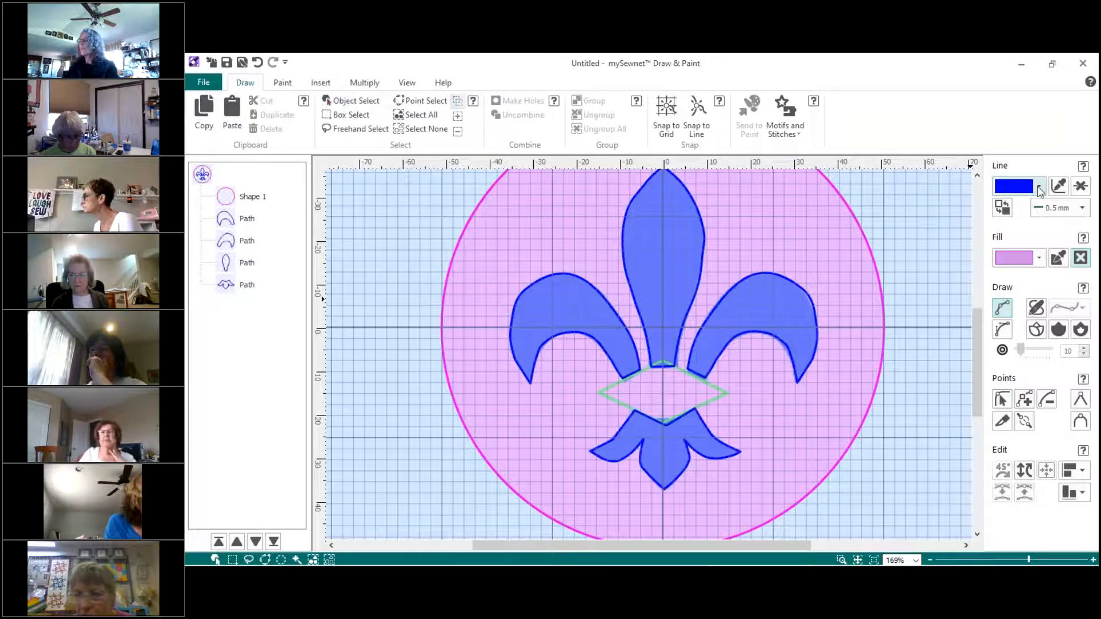
{"action": "left_click", "coordinate": [1038, 187]}
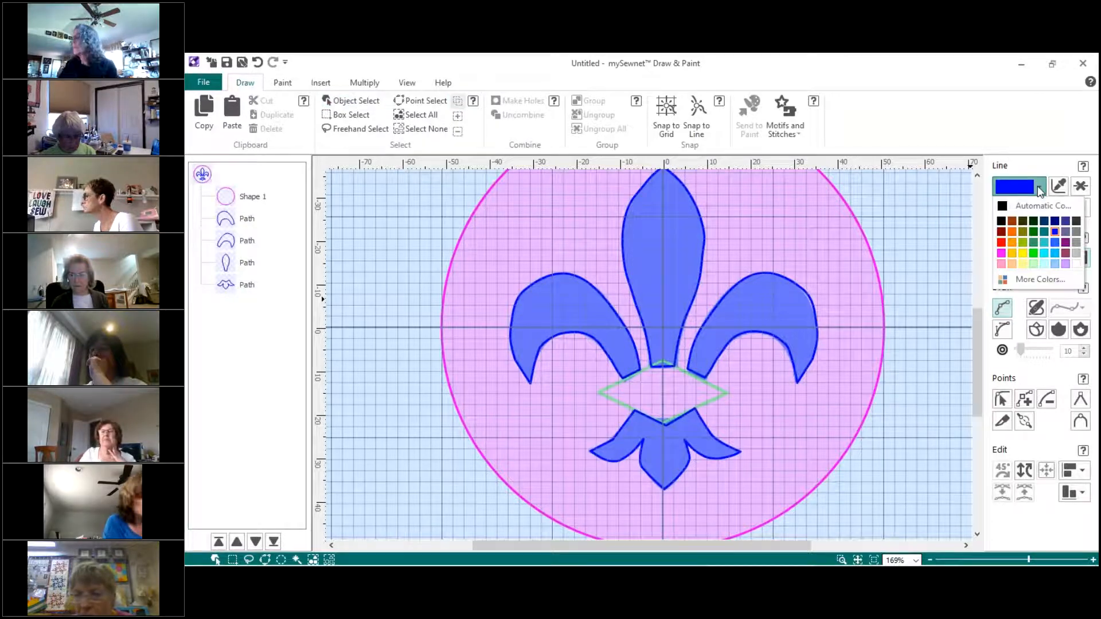
{"action": "left_click", "coordinate": [1035, 254]}
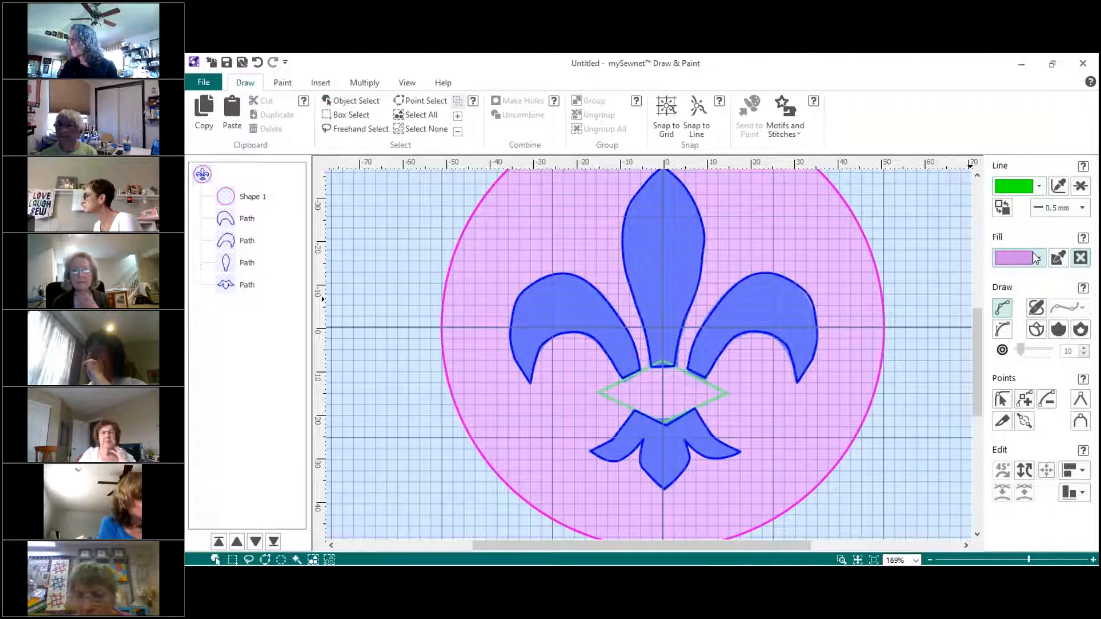
{"action": "left_click", "coordinate": [1080, 259]}
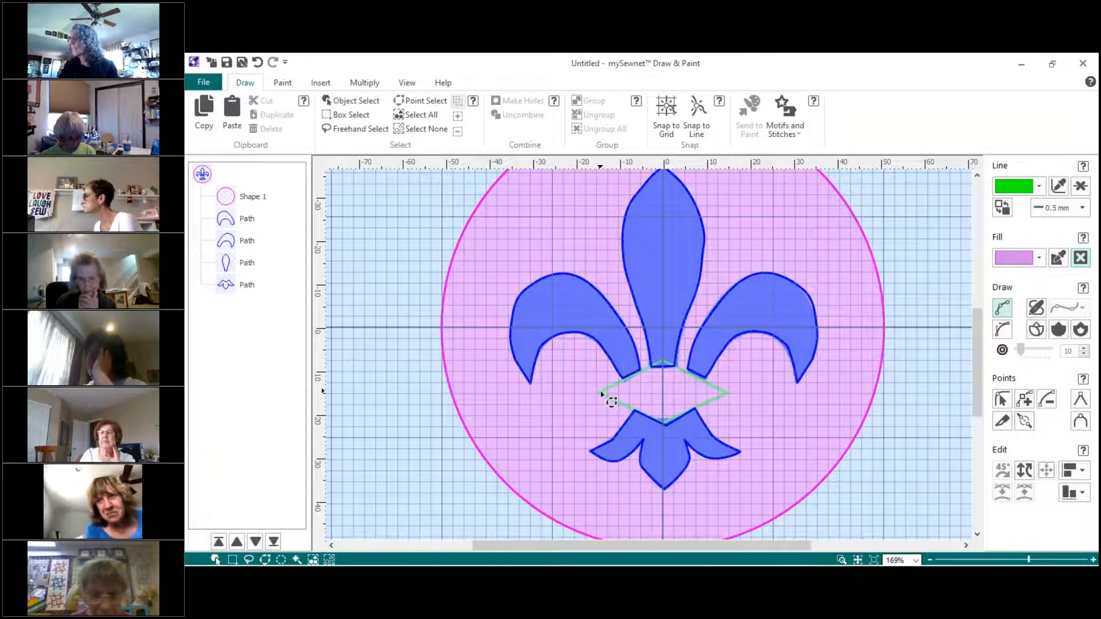
{"action": "left_click", "coordinate": [663, 359]}
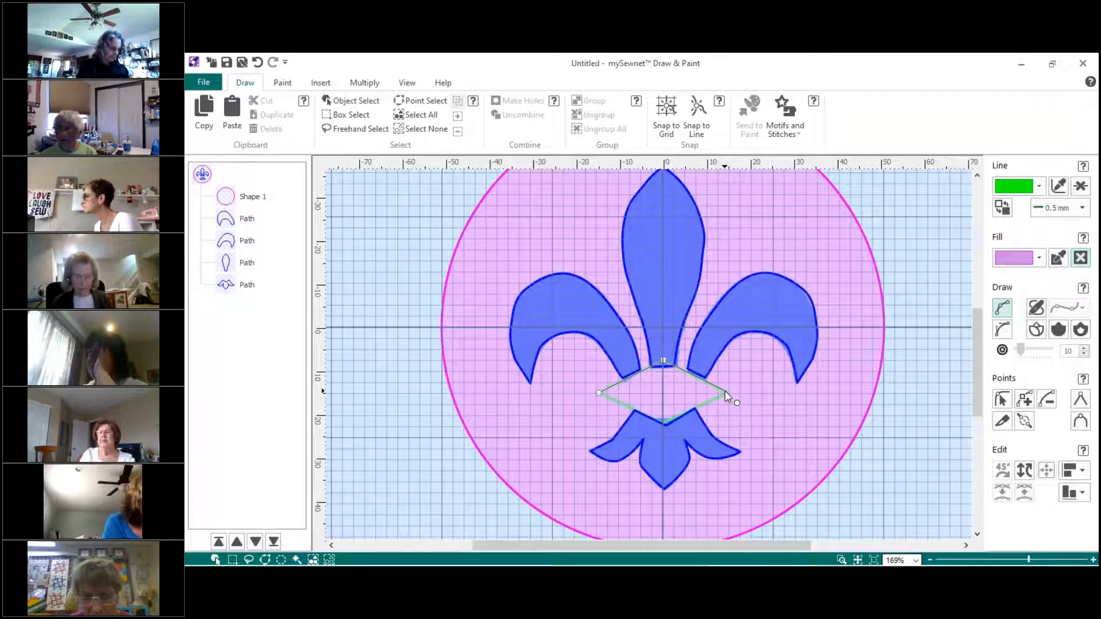
{"action": "left_click", "coordinate": [725, 390]}
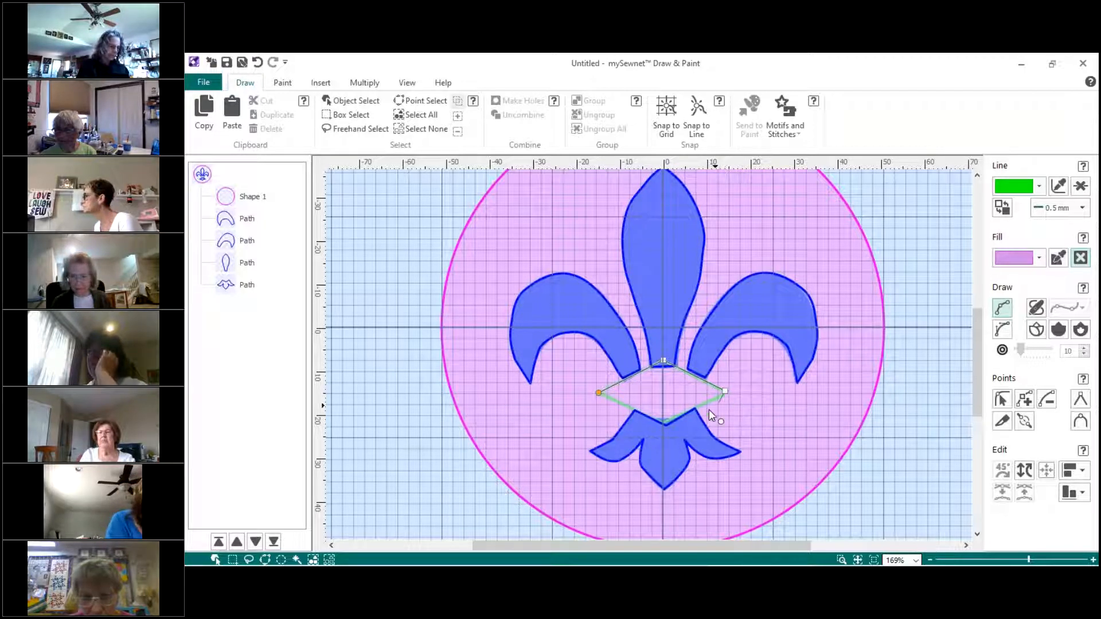
{"action": "left_click", "coordinate": [665, 425]}
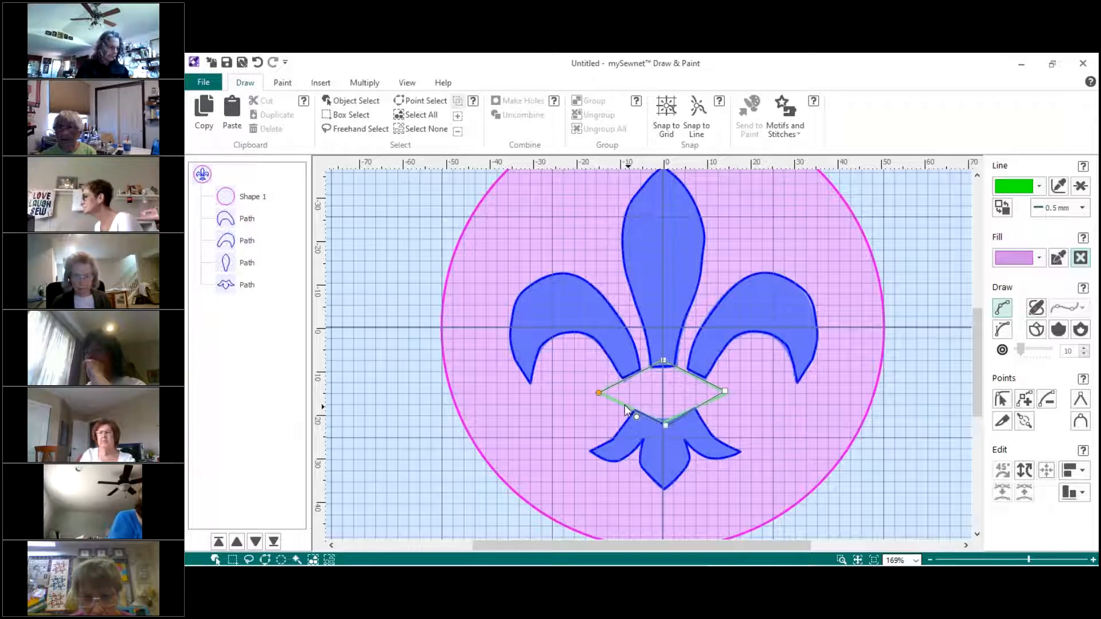
{"action": "left_click", "coordinate": [599, 394]}
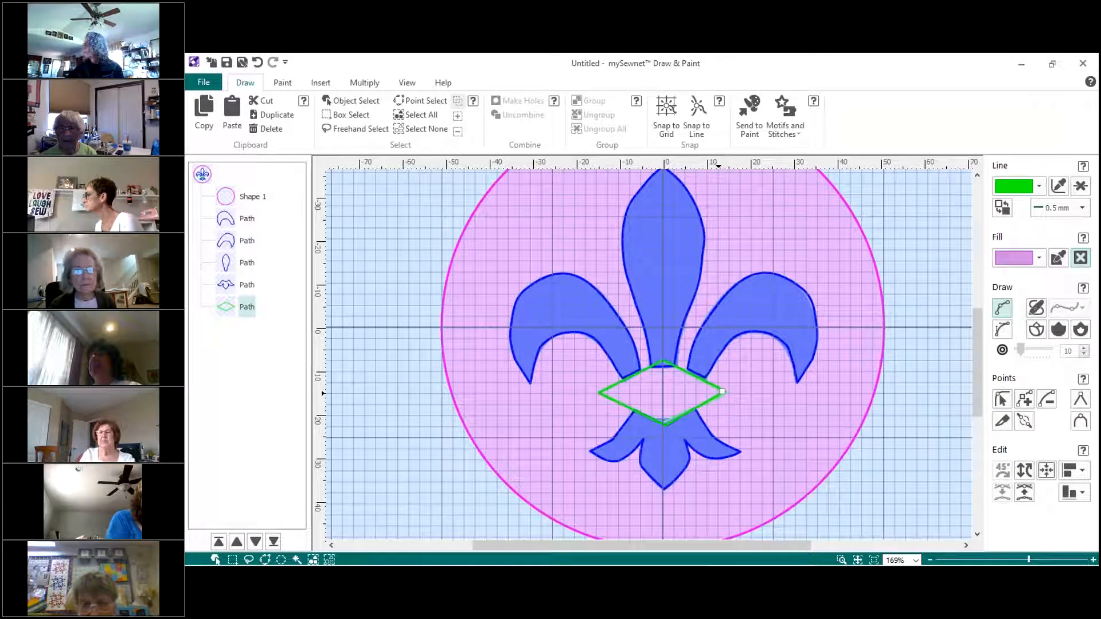
{"action": "right_click", "coordinate": [722, 392]}
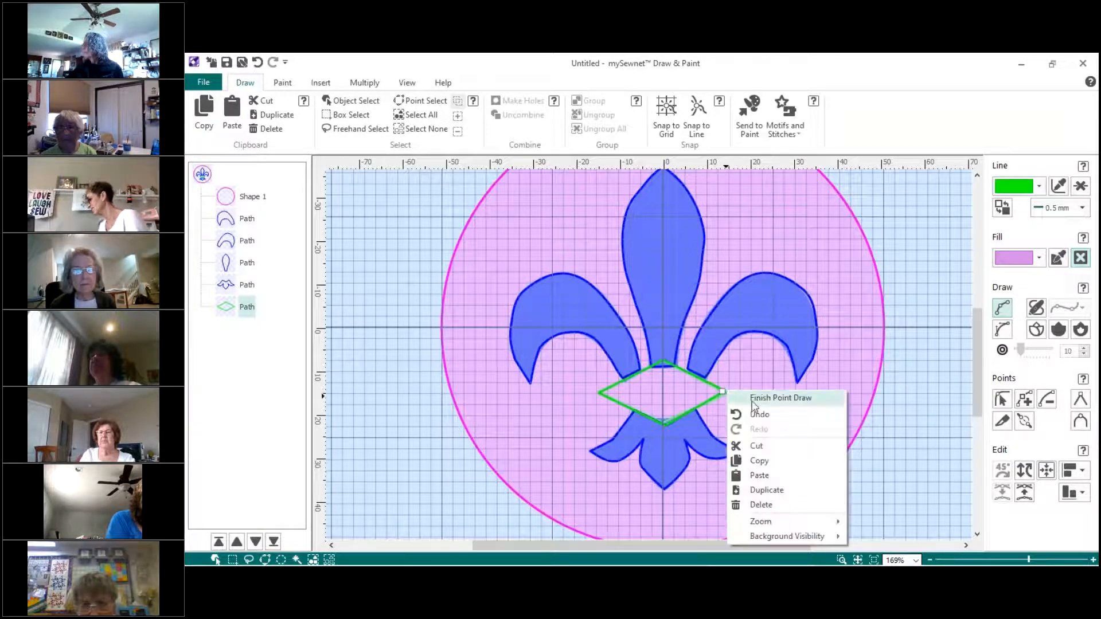
{"action": "left_click", "coordinate": [780, 398]}
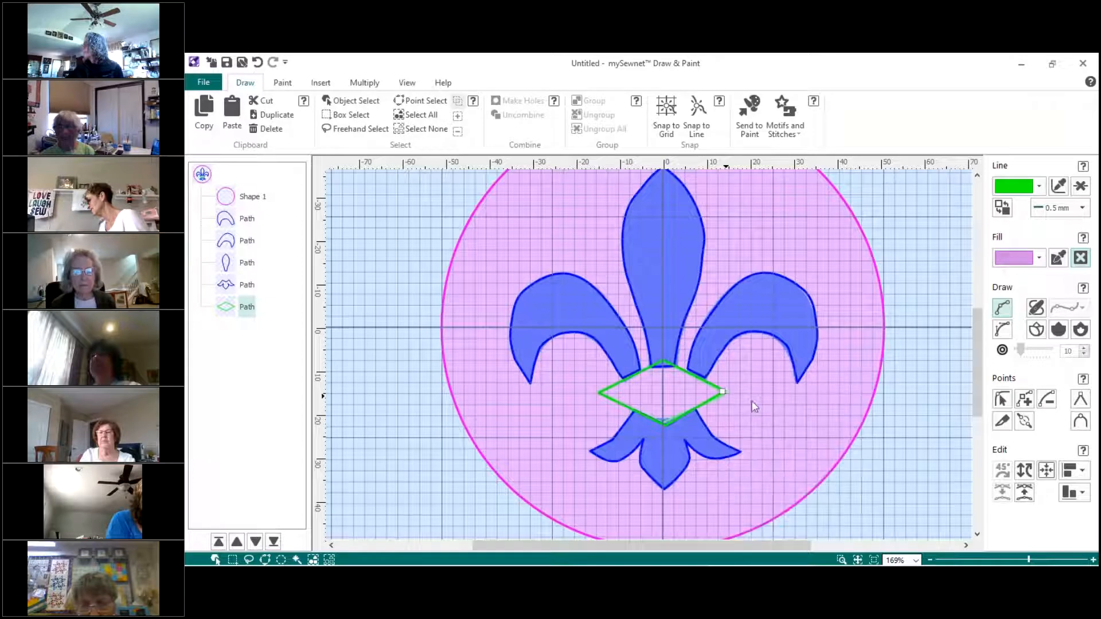
Move the green diamond's top point slightly upward, keeping it a corner point, and finish editing points
{"action": "left_click", "coordinate": [1001, 402]}
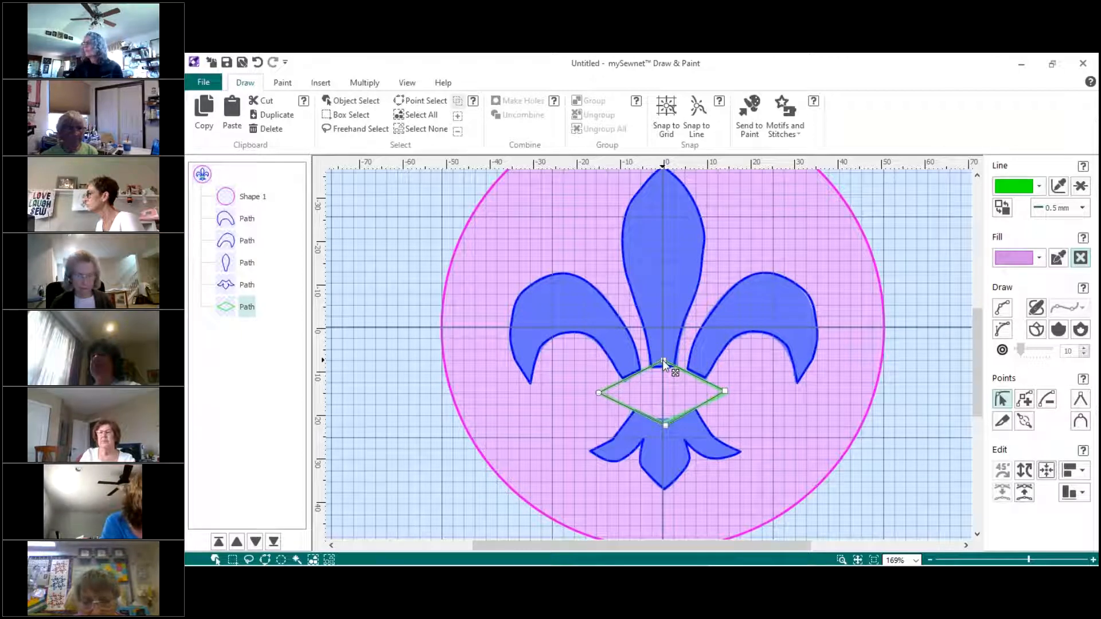
{"action": "left_click_drag", "start_coordinate": [663, 361], "coordinate": [663, 358]}
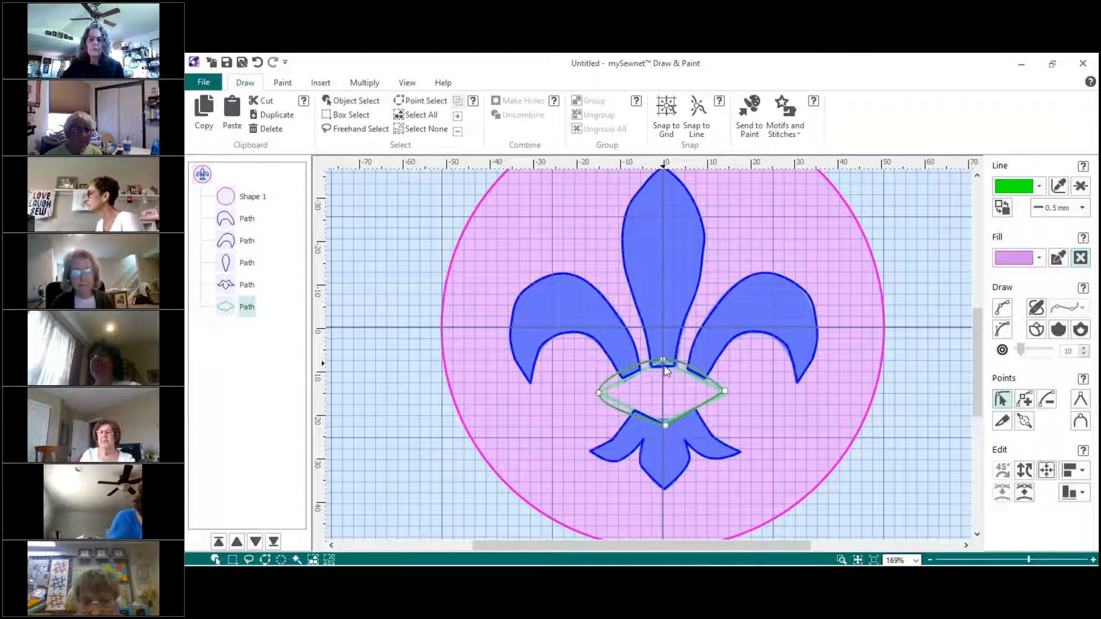
{"action": "right_click", "coordinate": [663, 359]}
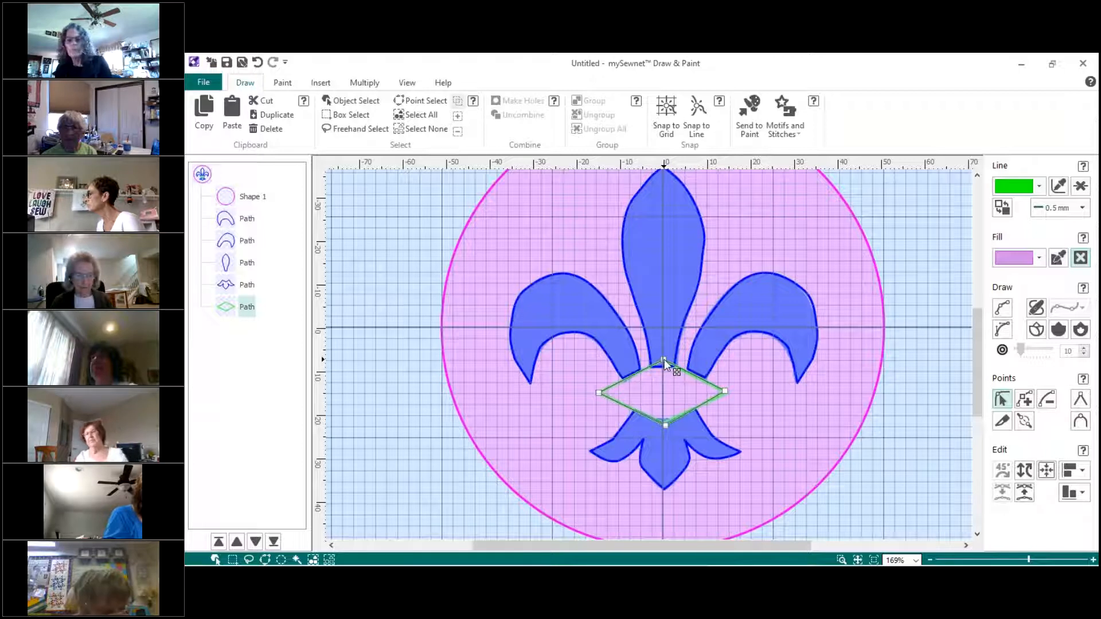
{"action": "left_click_drag", "start_coordinate": [664, 359], "coordinate": [662, 353]}
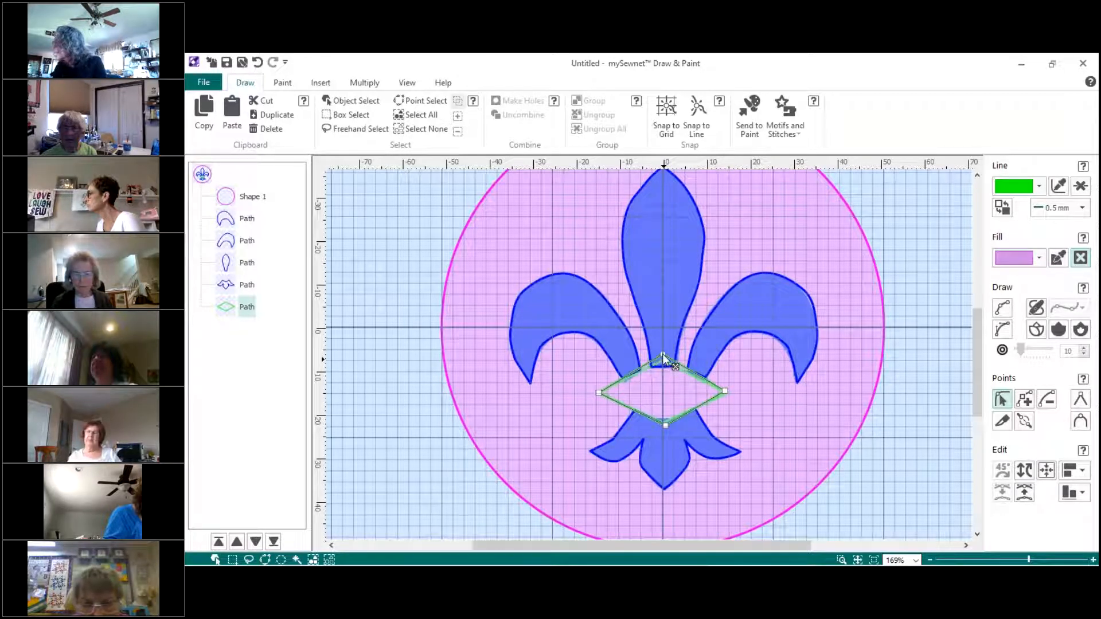
{"action": "right_click", "coordinate": [639, 390]}
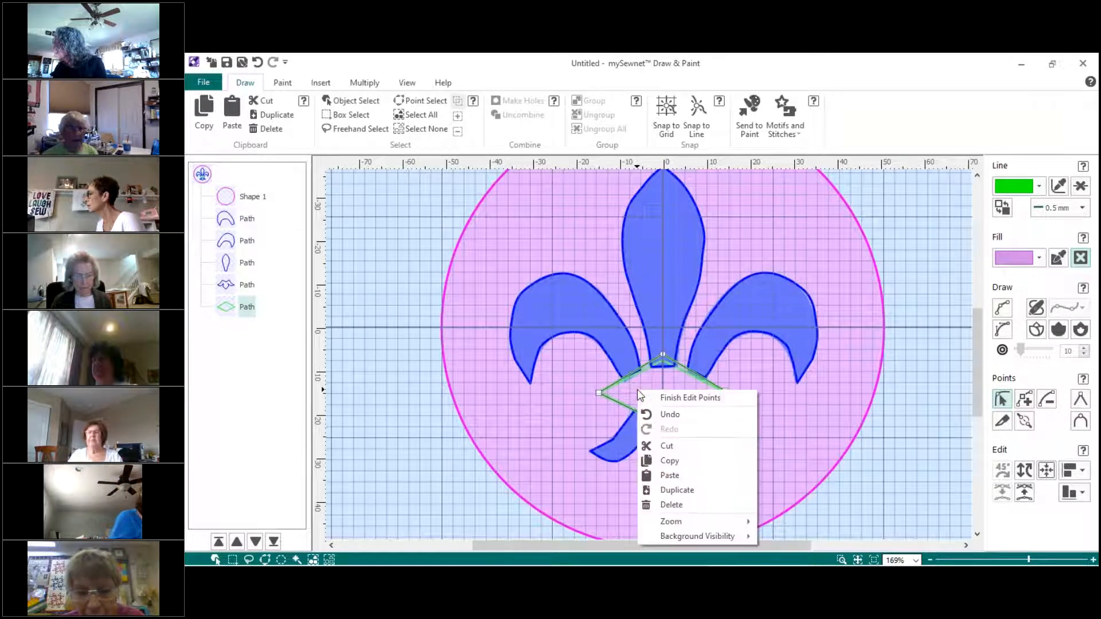
{"action": "left_click", "coordinate": [669, 399]}
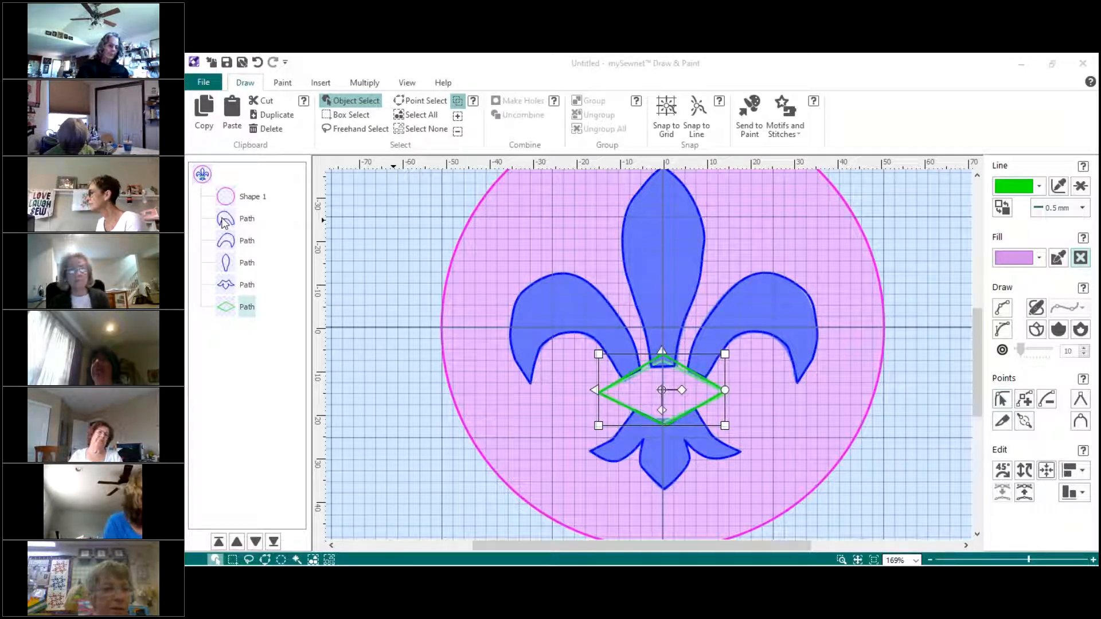
Fill the circle behind the fleur-de-lys with solid magenta
{"action": "left_click", "coordinate": [225, 222]}
{"action": "left_click", "coordinate": [224, 223]}
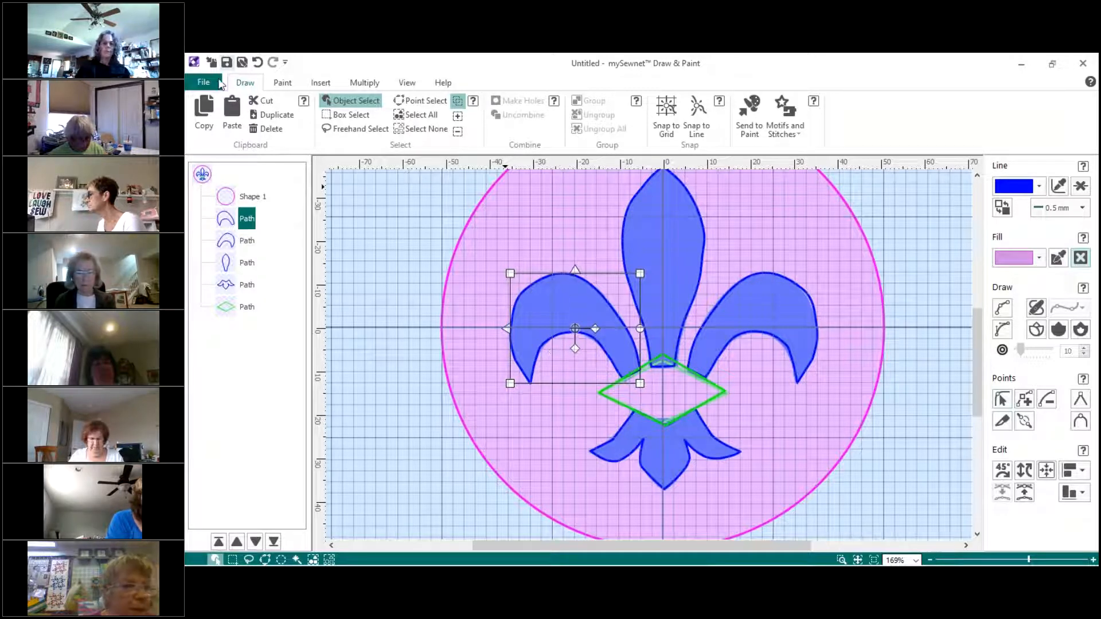
{"action": "left_click", "coordinate": [228, 202]}
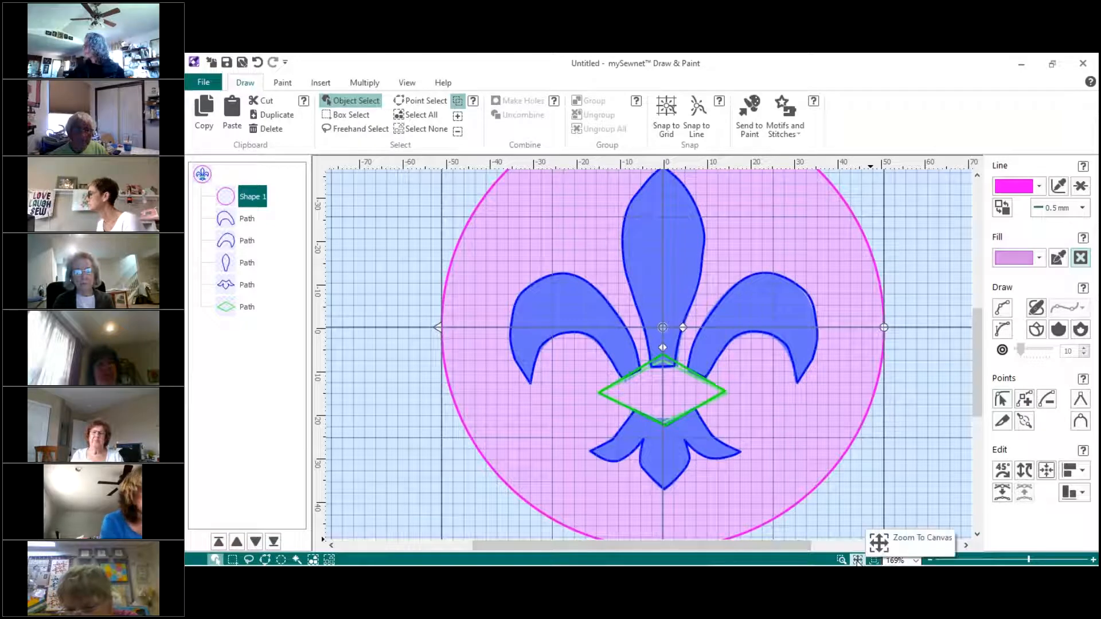
{"action": "left_click", "coordinate": [857, 560]}
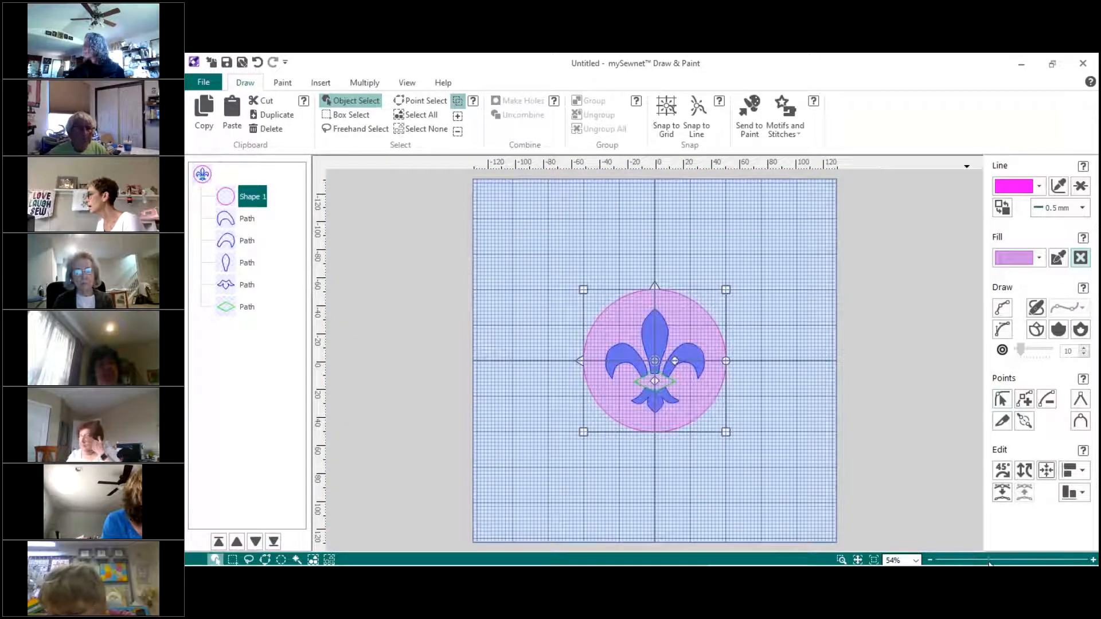
{"action": "left_click_drag", "start_coordinate": [991, 563], "coordinate": [1015, 562]}
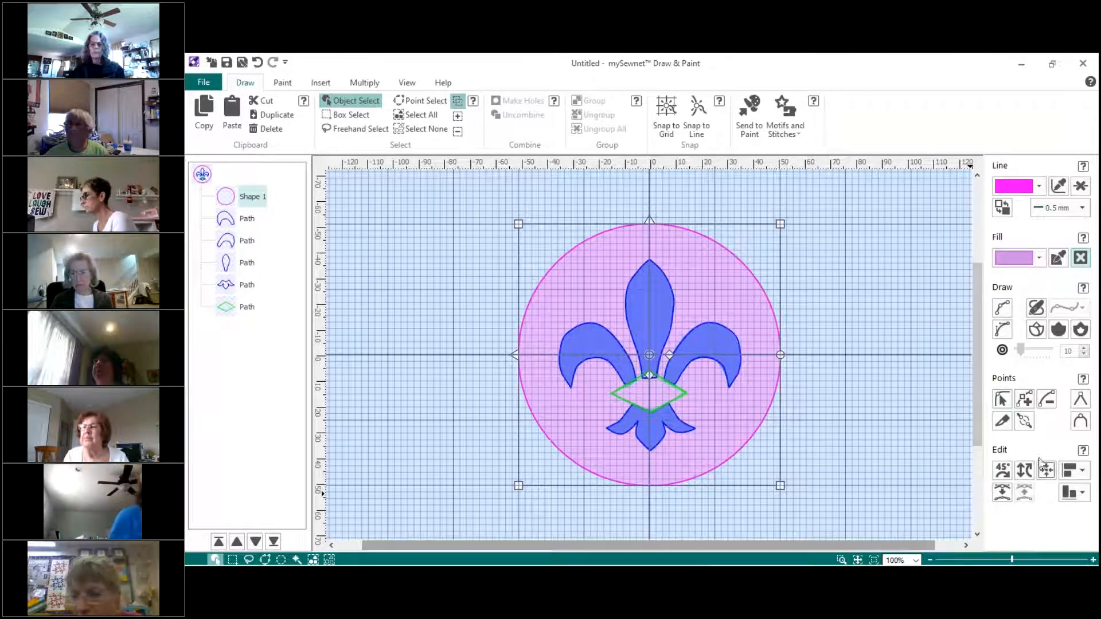
{"action": "left_click", "coordinate": [1021, 259]}
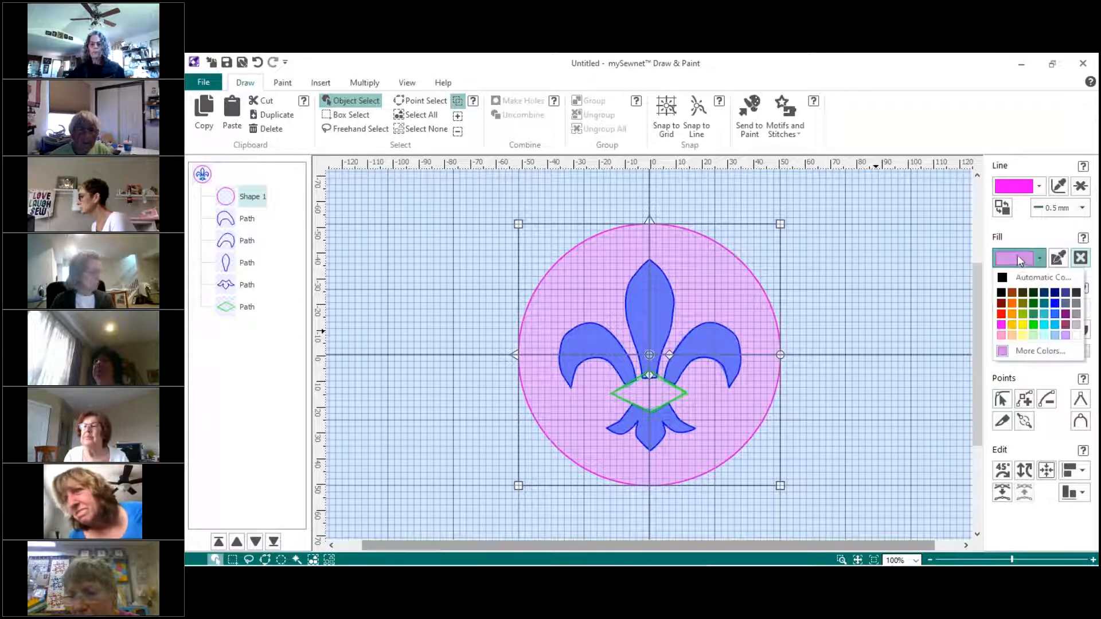
{"action": "left_click", "coordinate": [1001, 325]}
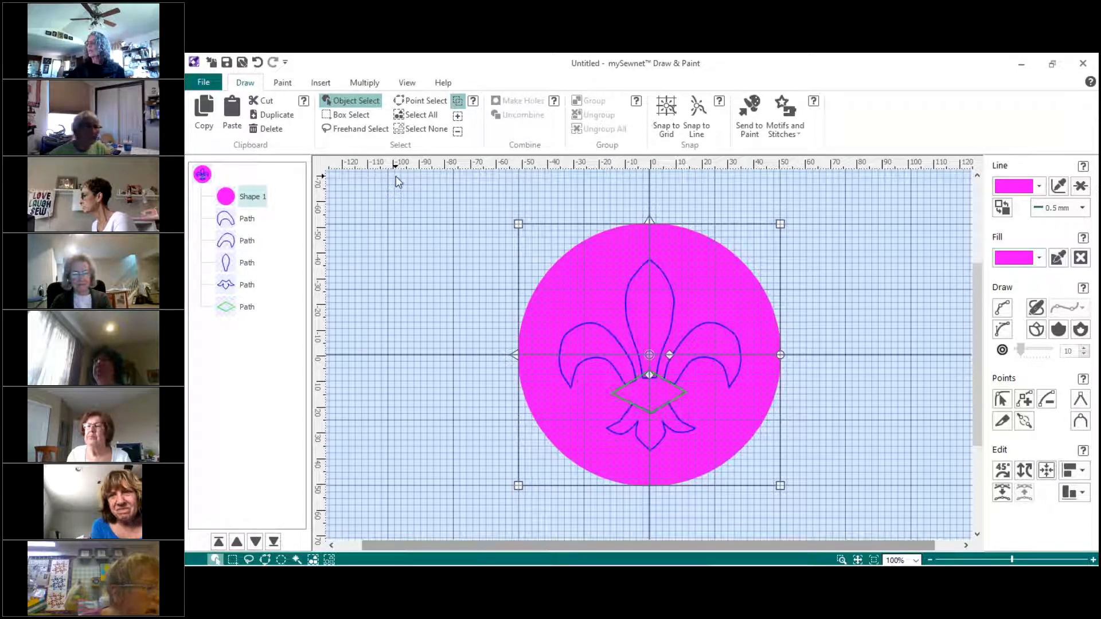
Fill the three petals and the lower ornament together with solid blue, matching their outlines
{"action": "left_click", "coordinate": [226, 220]}
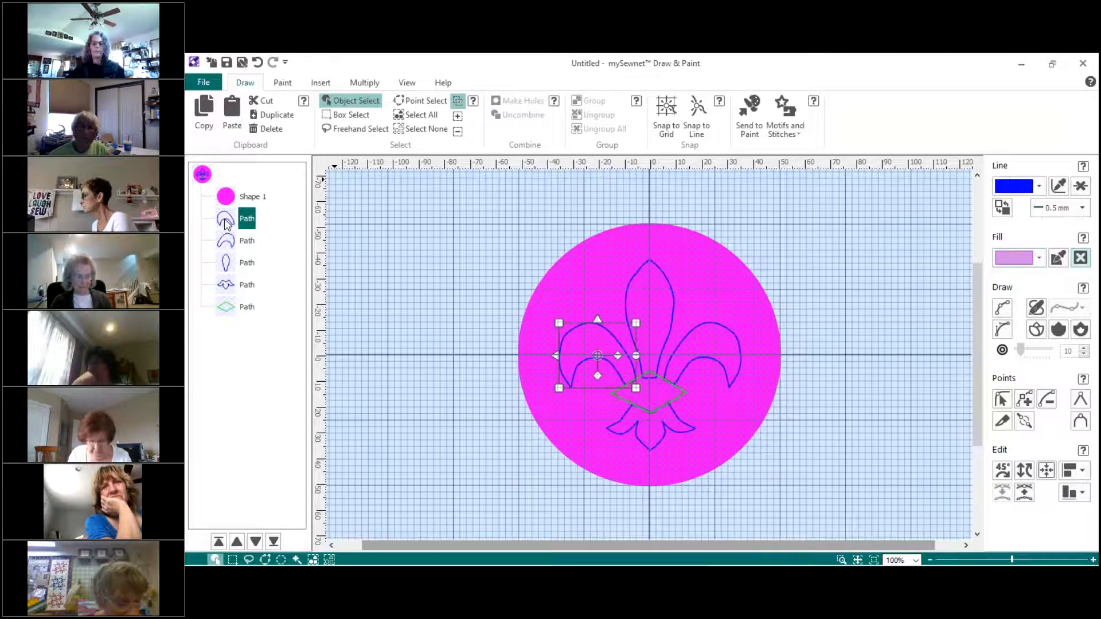
{"action": "left_click", "coordinate": [226, 285], "text": "shift"}
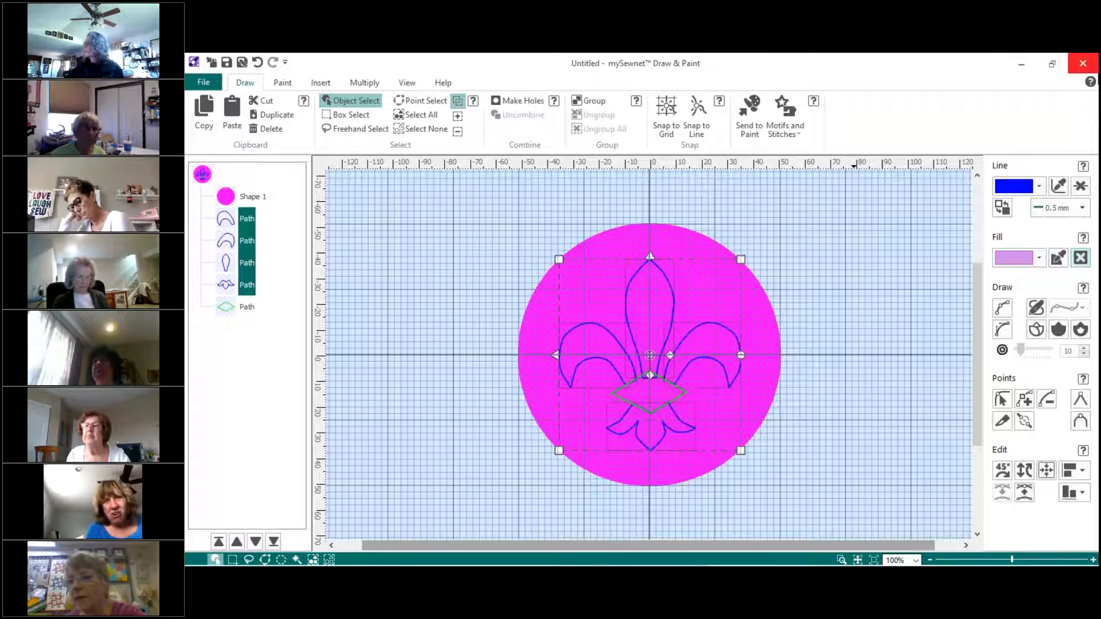
{"action": "left_click", "coordinate": [1038, 260]}
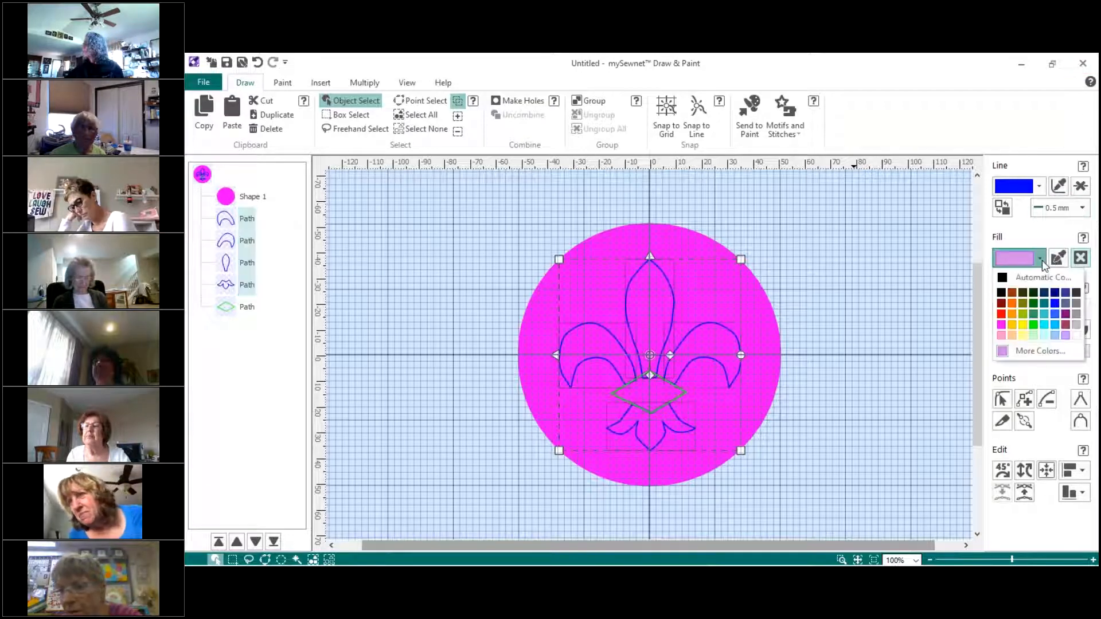
{"action": "left_click", "coordinate": [1056, 306]}
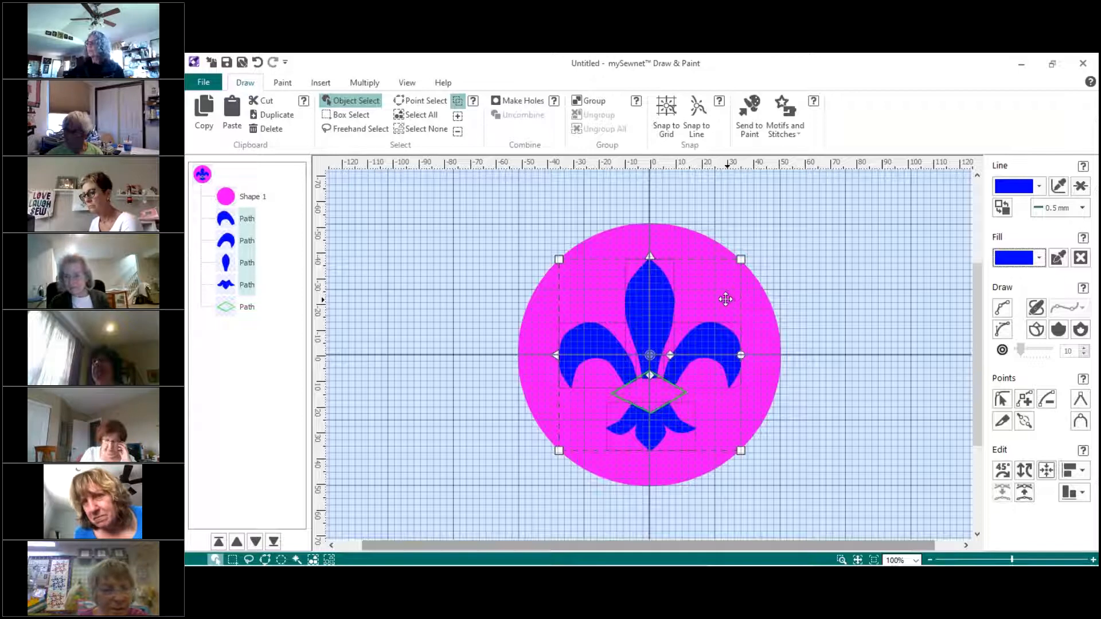
Fill the central diamond with the same bright green as its outline
{"action": "left_click", "coordinate": [225, 311]}
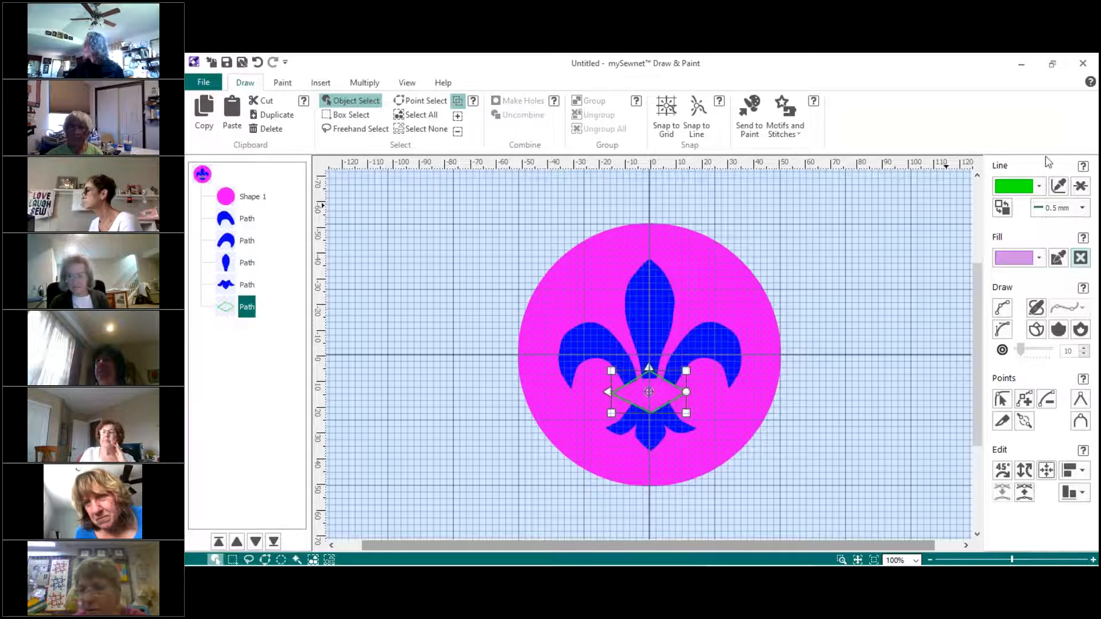
{"action": "left_click", "coordinate": [1039, 259]}
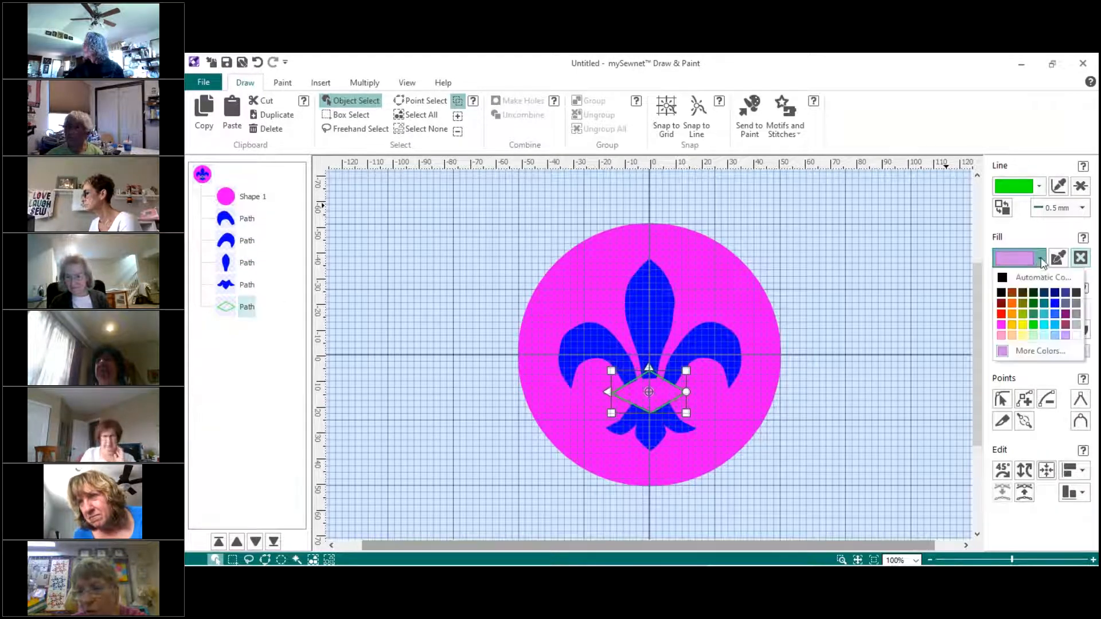
{"action": "left_click", "coordinate": [1034, 325]}
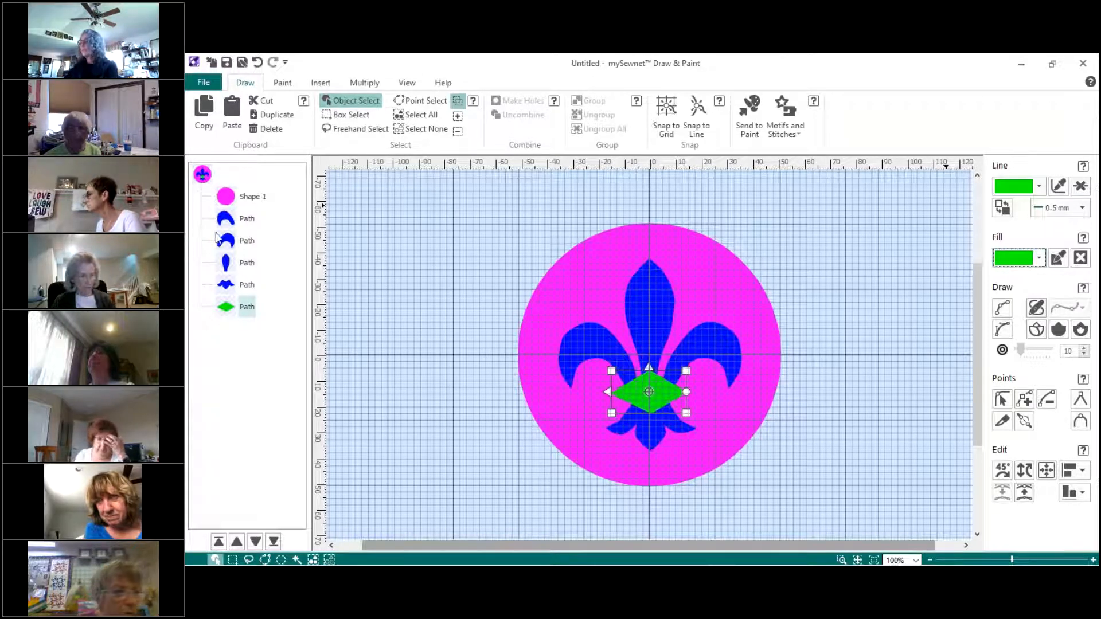
Group the four blue paths and the green diamond into one object, leaving out the circle
{"action": "left_click", "coordinate": [227, 220]}
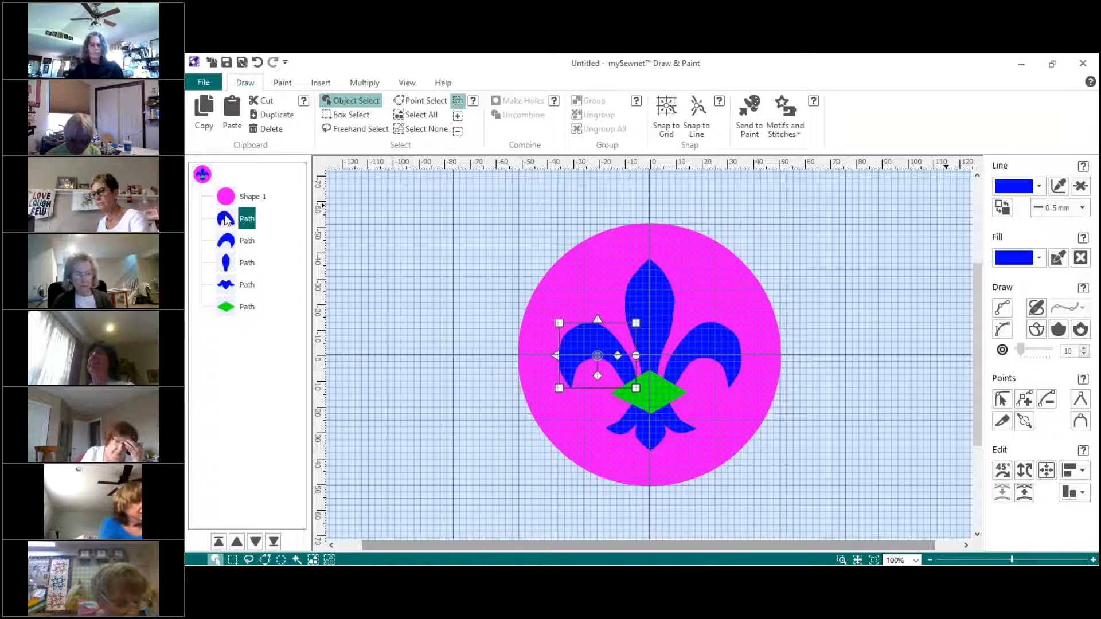
{"action": "left_click", "coordinate": [247, 262], "text": "ctrl"}
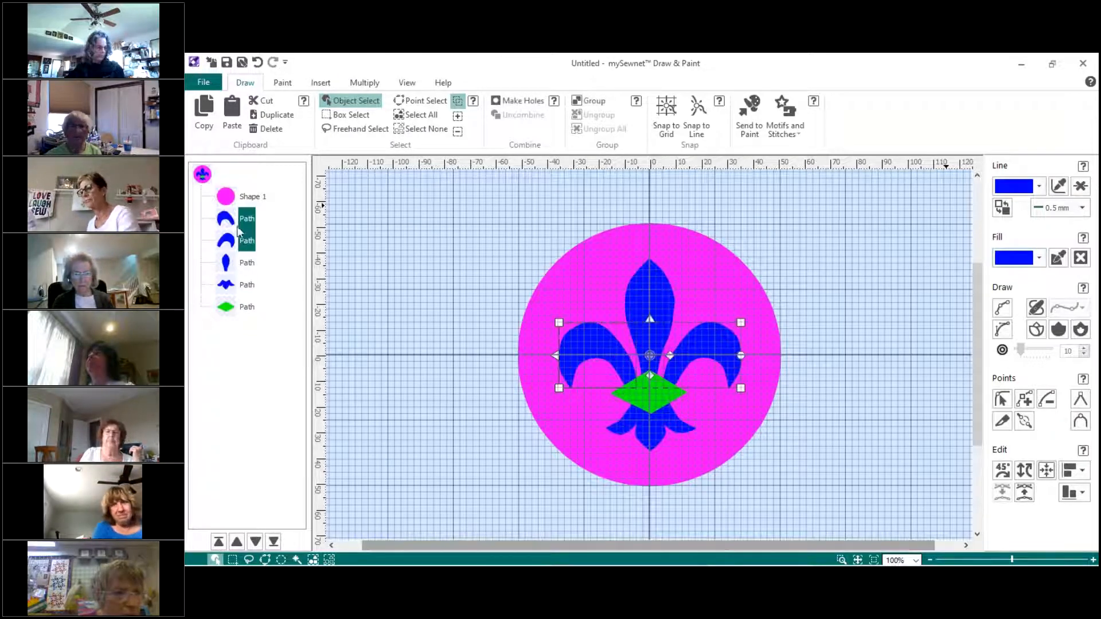
{"action": "left_click", "coordinate": [246, 285], "text": "ctrl"}
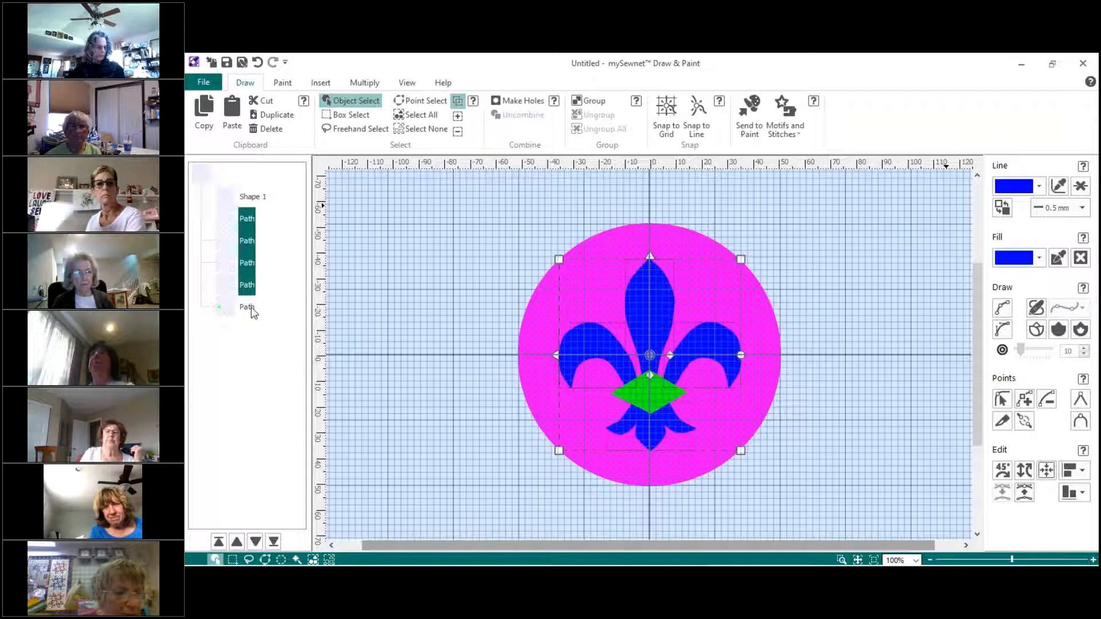
{"action": "left_click", "coordinate": [249, 309], "text": "ctrl"}
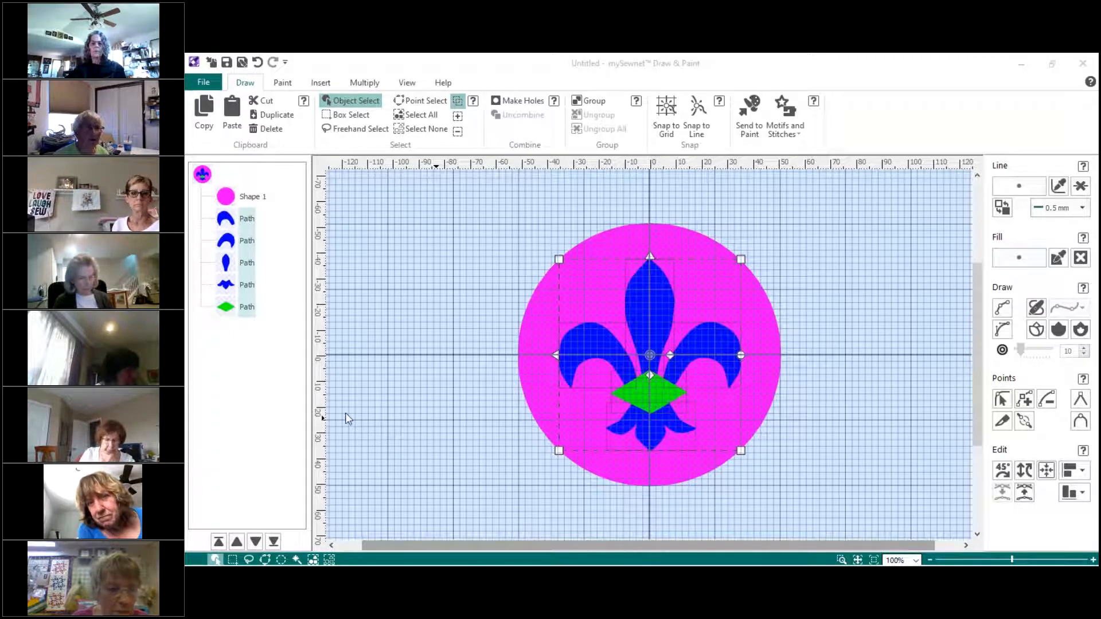
{"action": "left_click", "coordinate": [586, 101]}
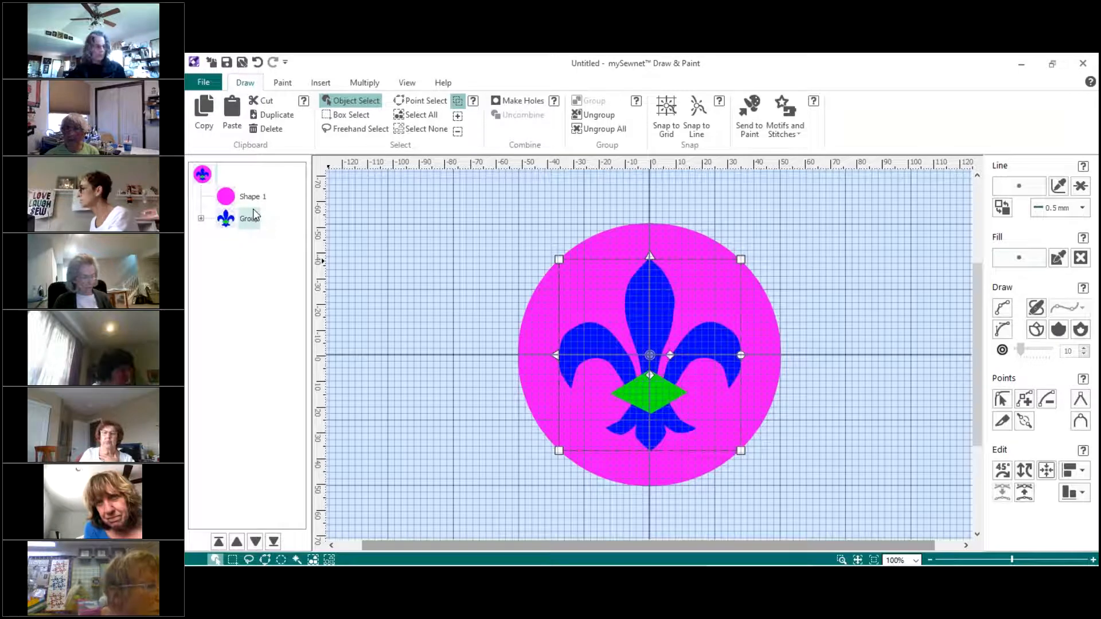
Copy the fleur-de-lys group and paste a second one directly over the original
{"action": "right_click", "coordinate": [247, 222]}
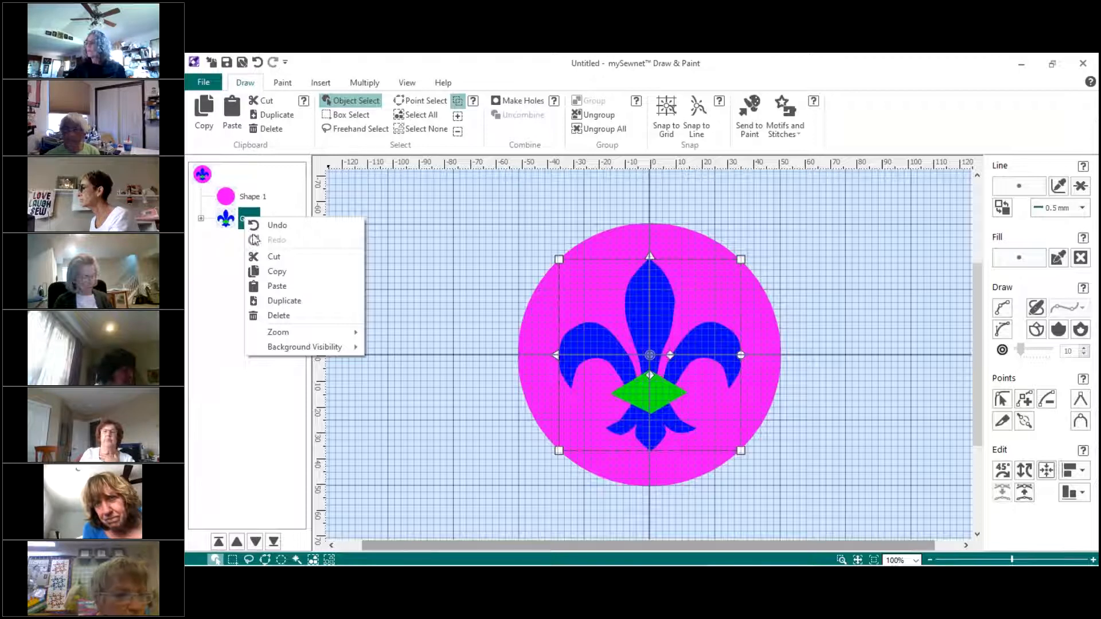
{"action": "left_click", "coordinate": [270, 272]}
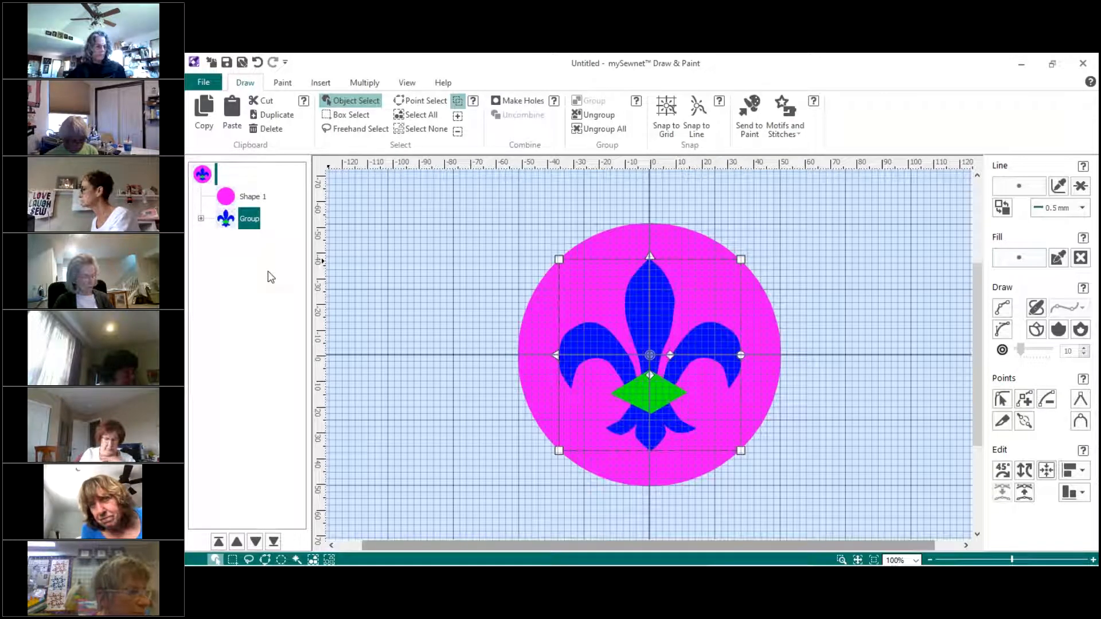
{"action": "right_click", "coordinate": [247, 230]}
{"action": "left_click", "coordinate": [269, 301]}
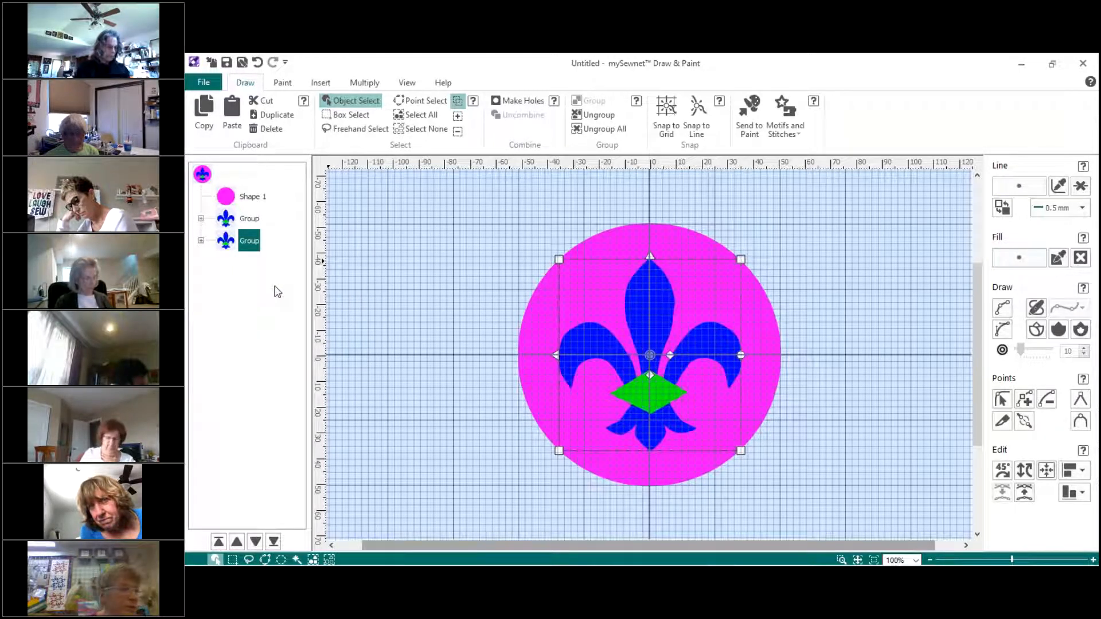
Cut the fleur-de-lys out of the magenta circle by making holes with the circle and the first group
{"action": "left_click", "coordinate": [228, 199]}
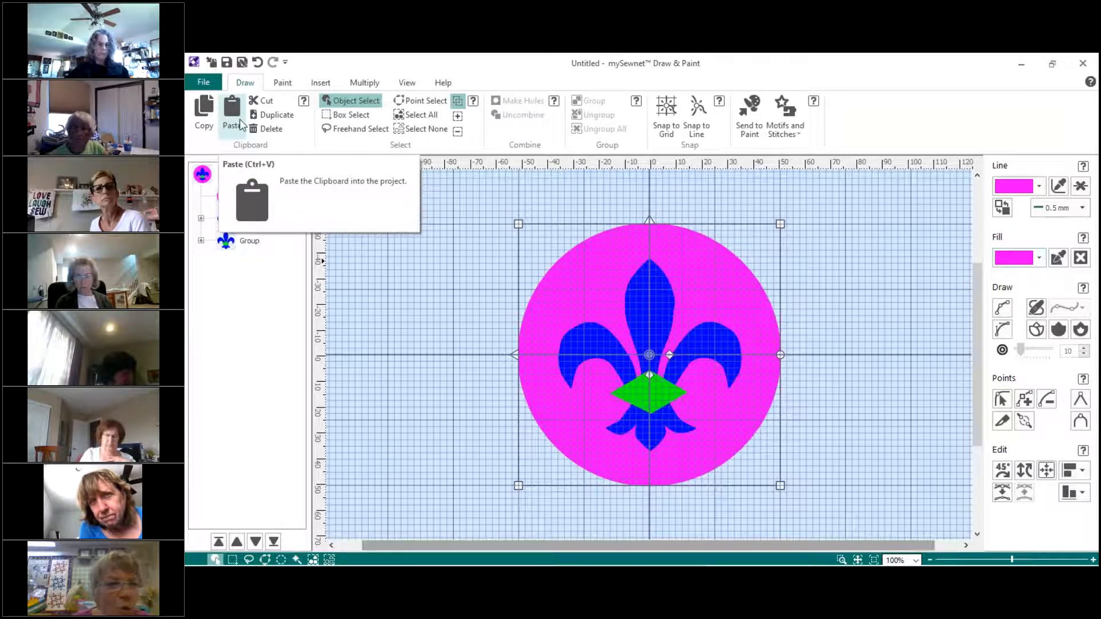
{"action": "left_click", "coordinate": [227, 132]}
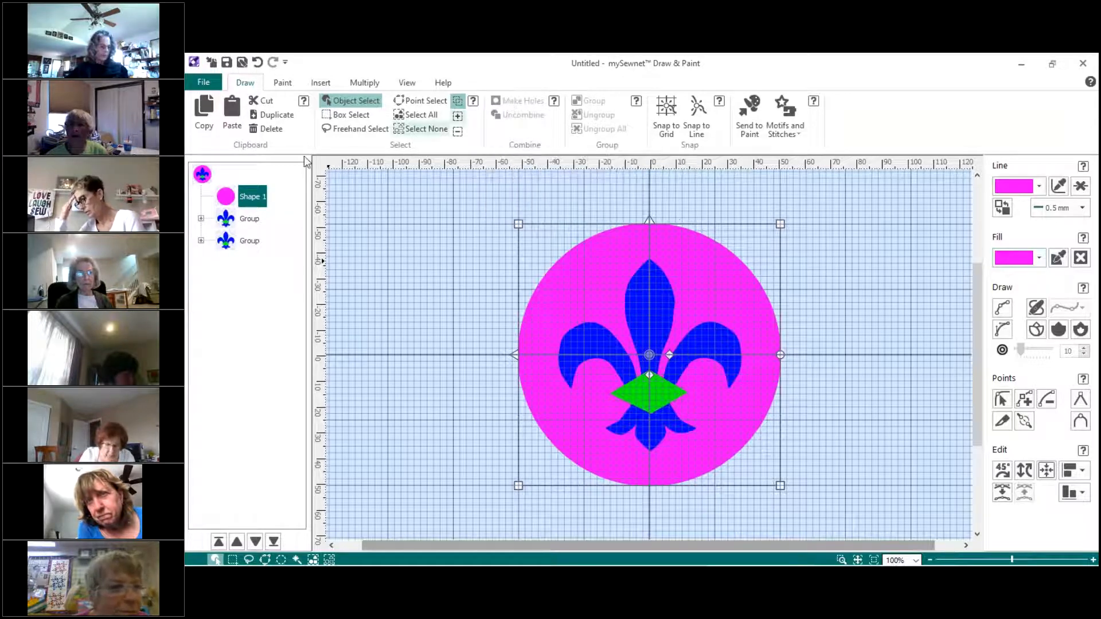
{"action": "left_click", "coordinate": [204, 178]}
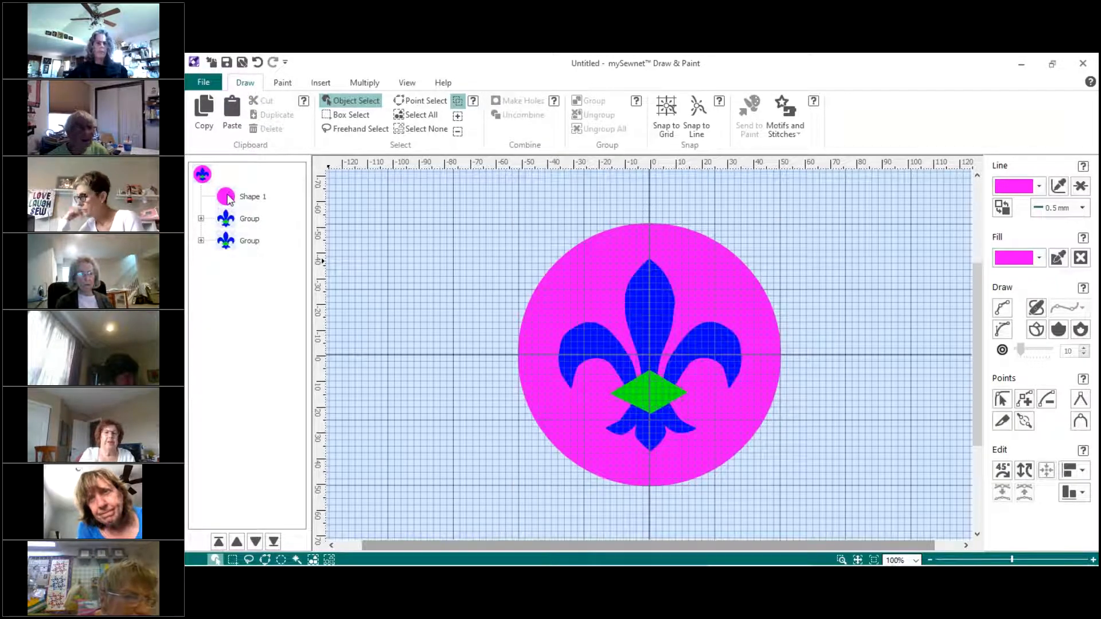
{"action": "left_click", "coordinate": [230, 198]}
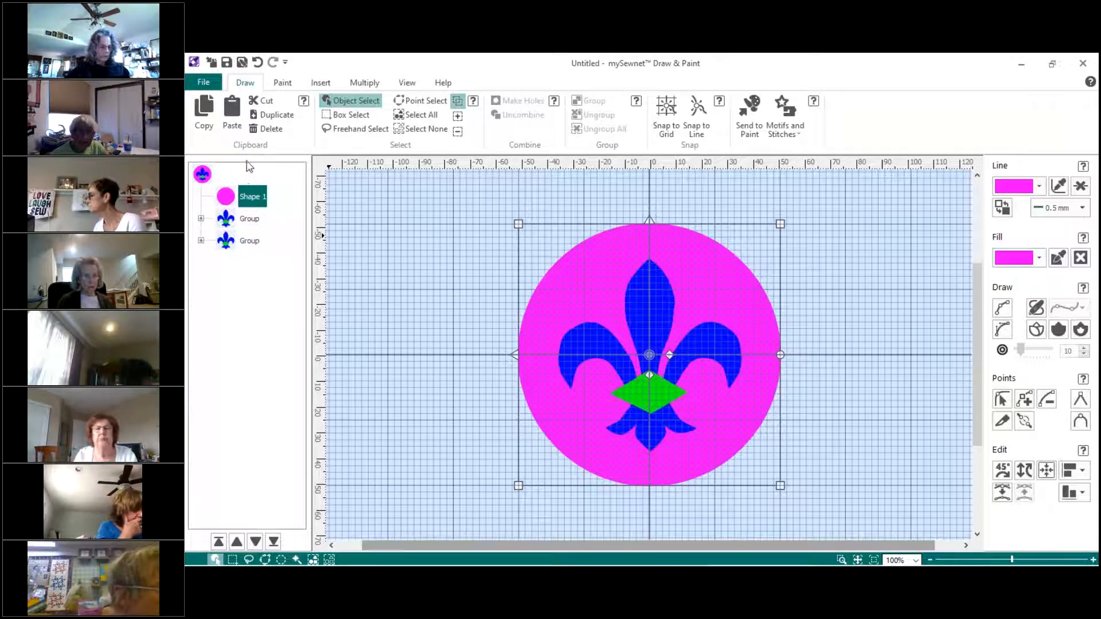
{"action": "left_click", "coordinate": [230, 221], "text": "ctrl"}
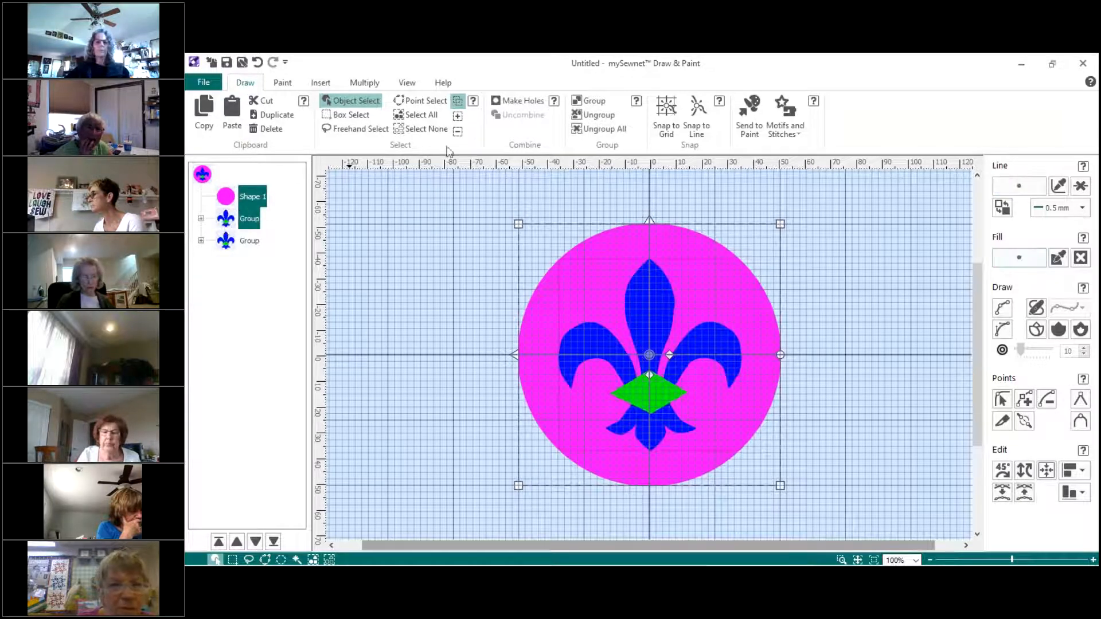
{"action": "left_click", "coordinate": [514, 102]}
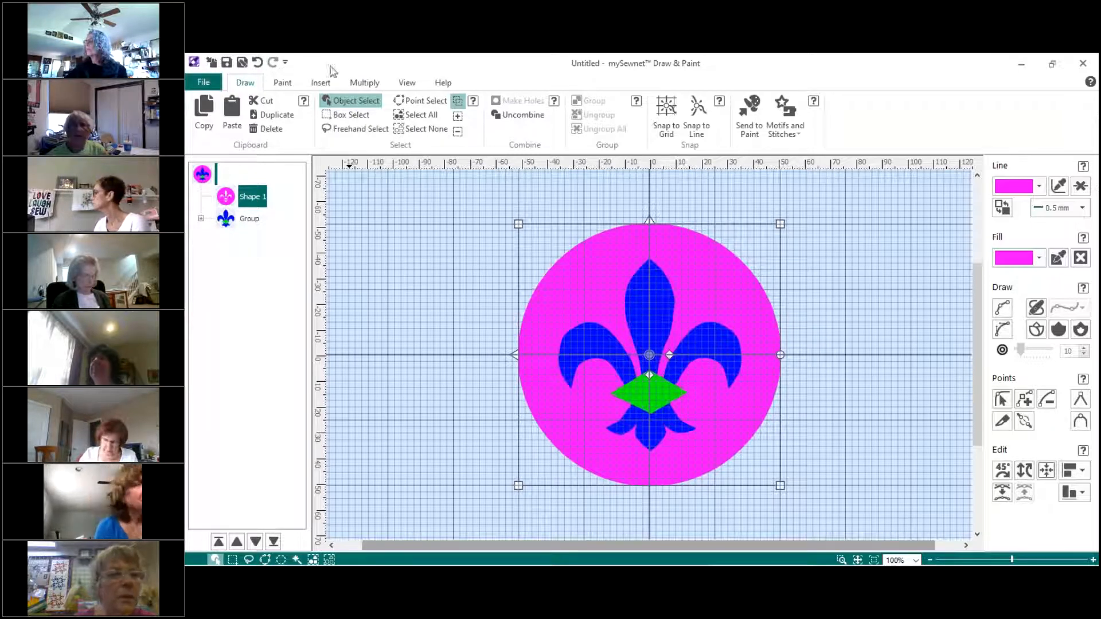
Resize the canvas to a width of 4.25 inches with the proportions locked
{"action": "left_click", "coordinate": [407, 84]}
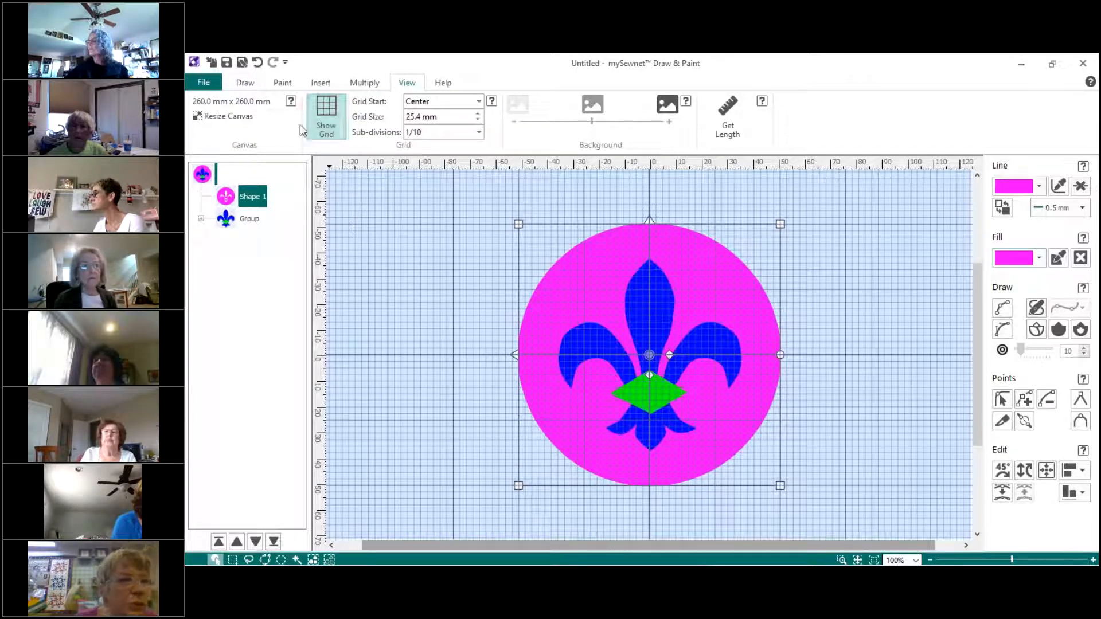
{"action": "left_click", "coordinate": [235, 116]}
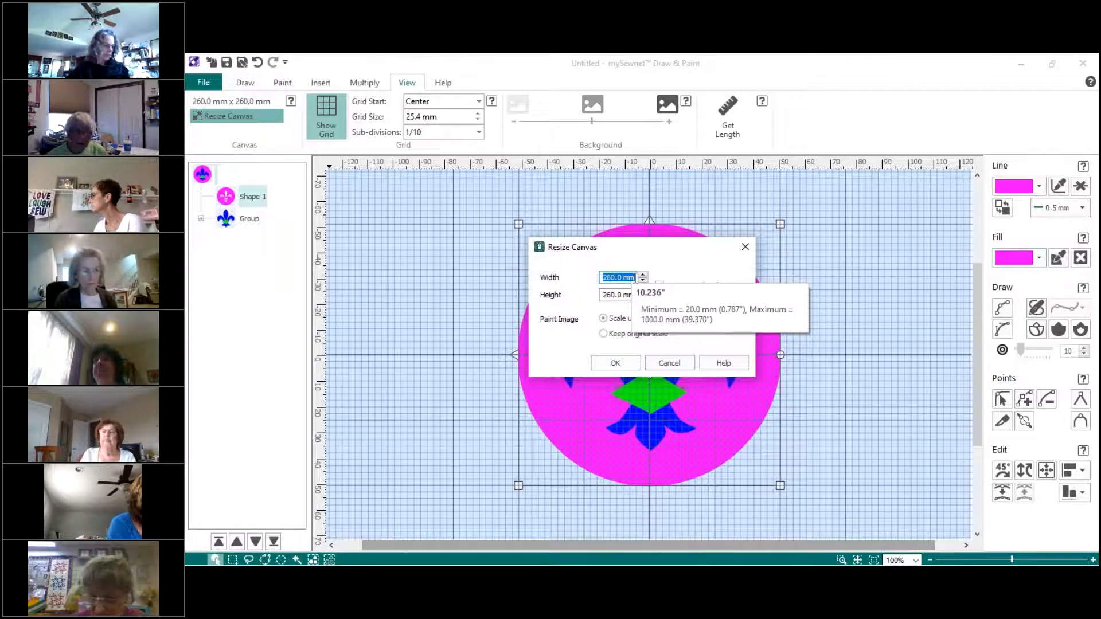
{"action": "type", "text": "4.25"}
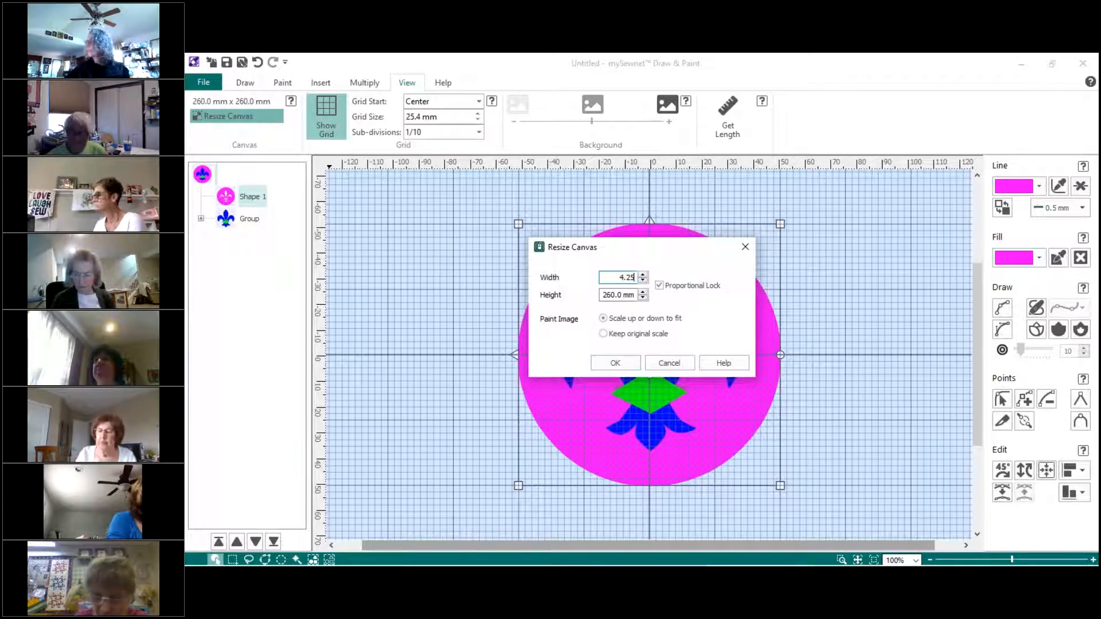
{"action": "type", "text": "\""}
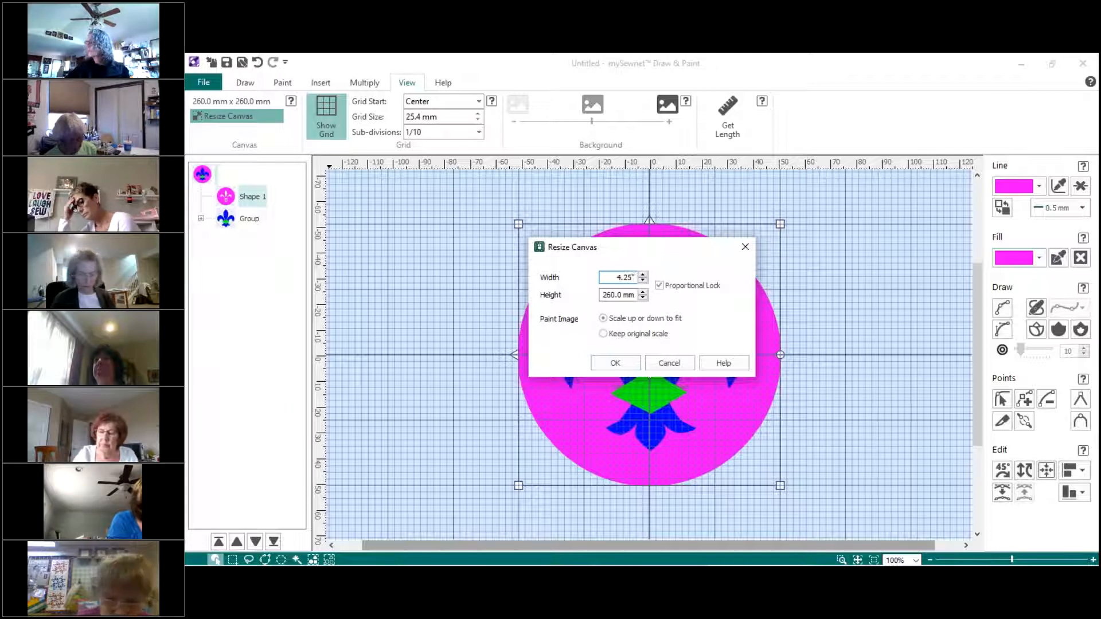
{"action": "key", "text": "Return"}
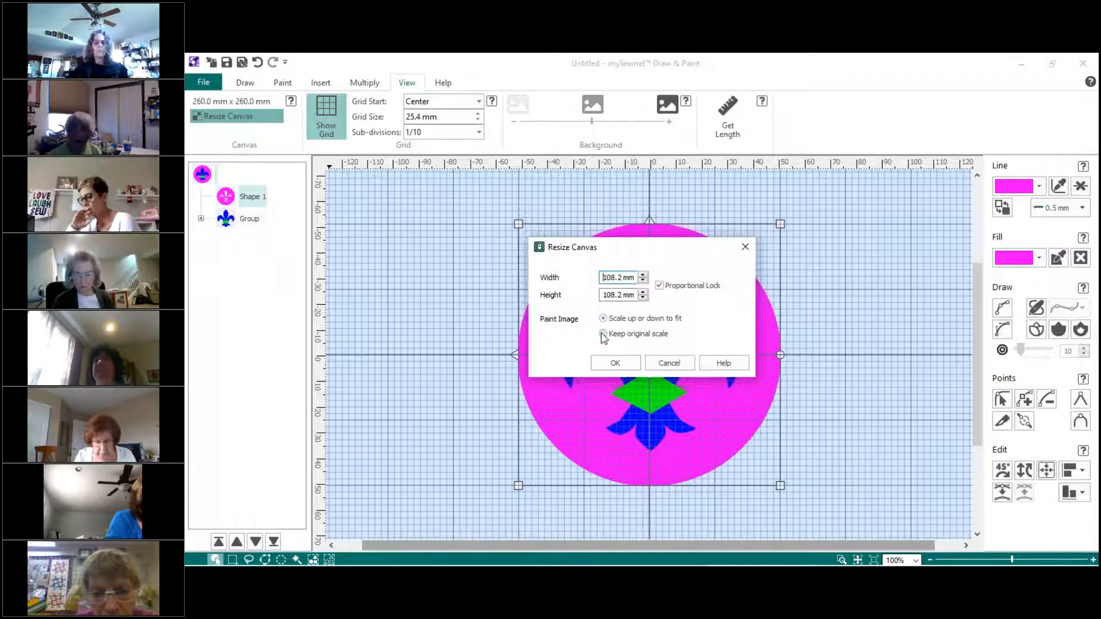
{"action": "left_click", "coordinate": [612, 363]}
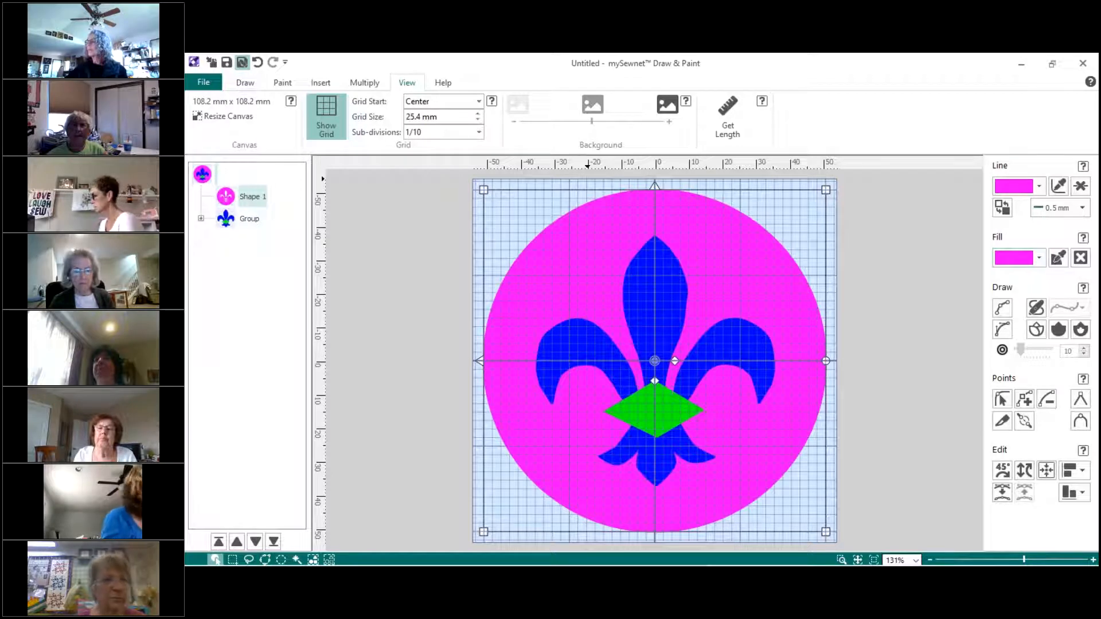
Save the drawing in the Pics folder as a Draw & Paint file named fleurredrawn
{"action": "left_click", "coordinate": [241, 62]}
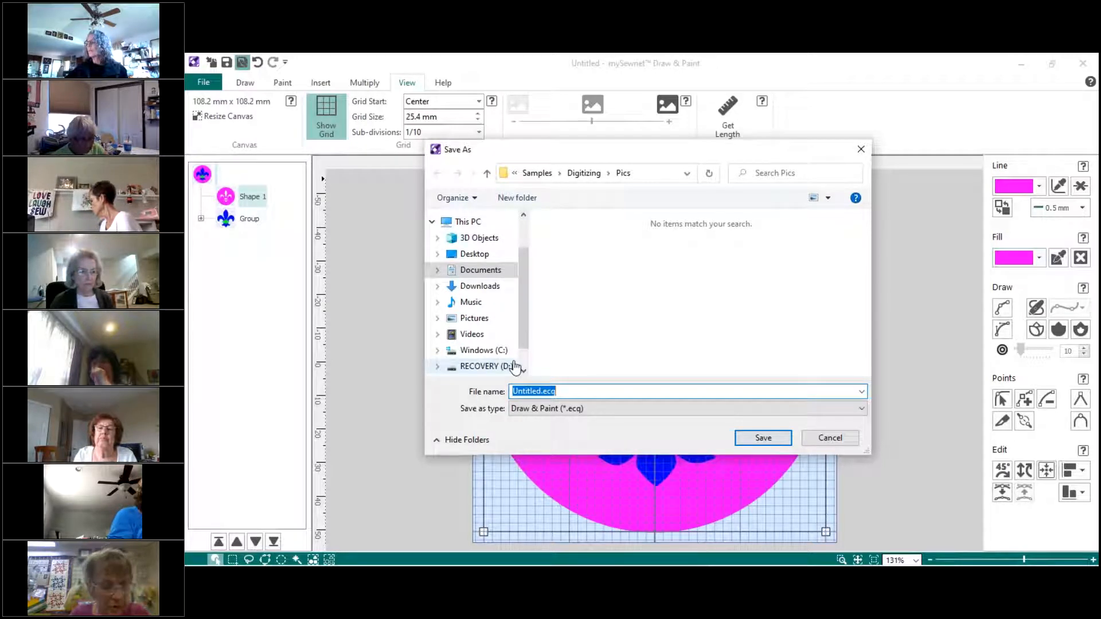
{"action": "type", "text": "fl"}
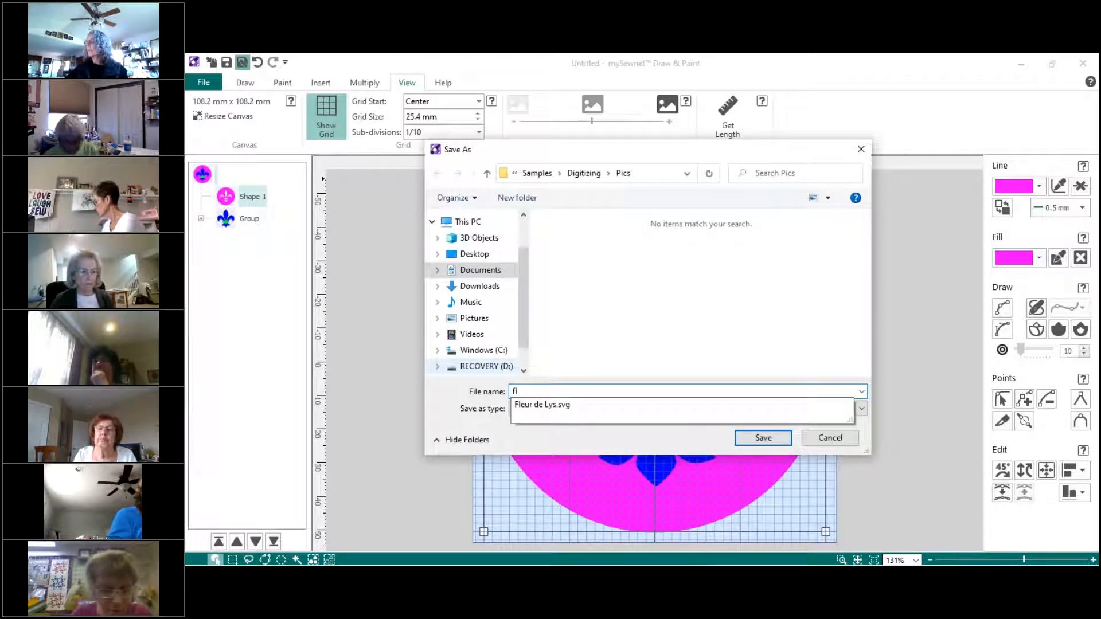
{"action": "type", "text": "eurredrawn"}
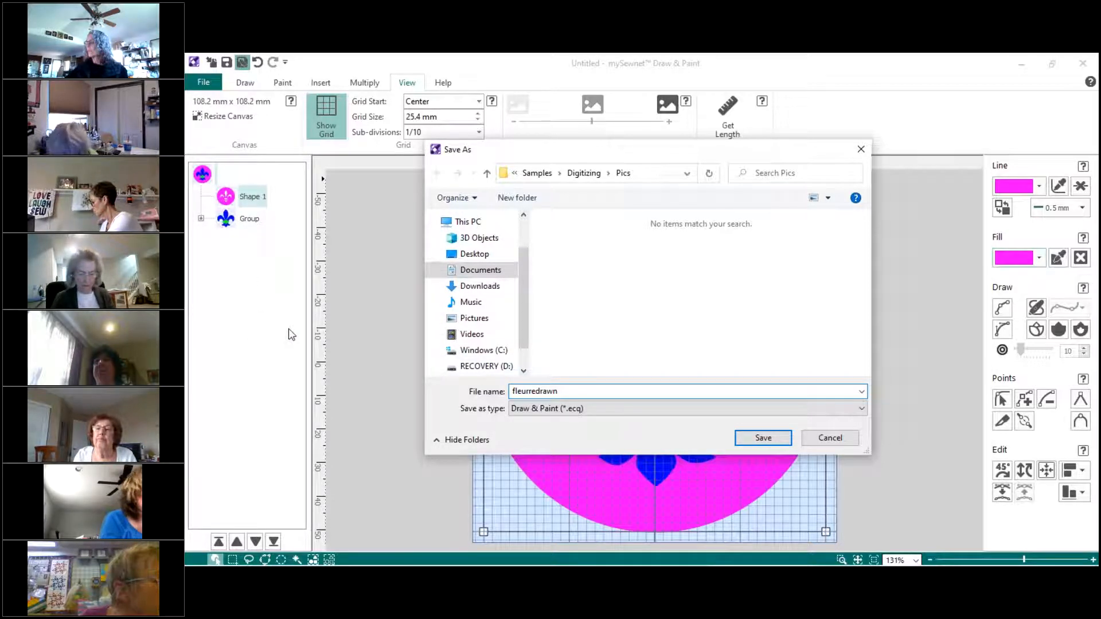
{"action": "left_click", "coordinate": [763, 438]}
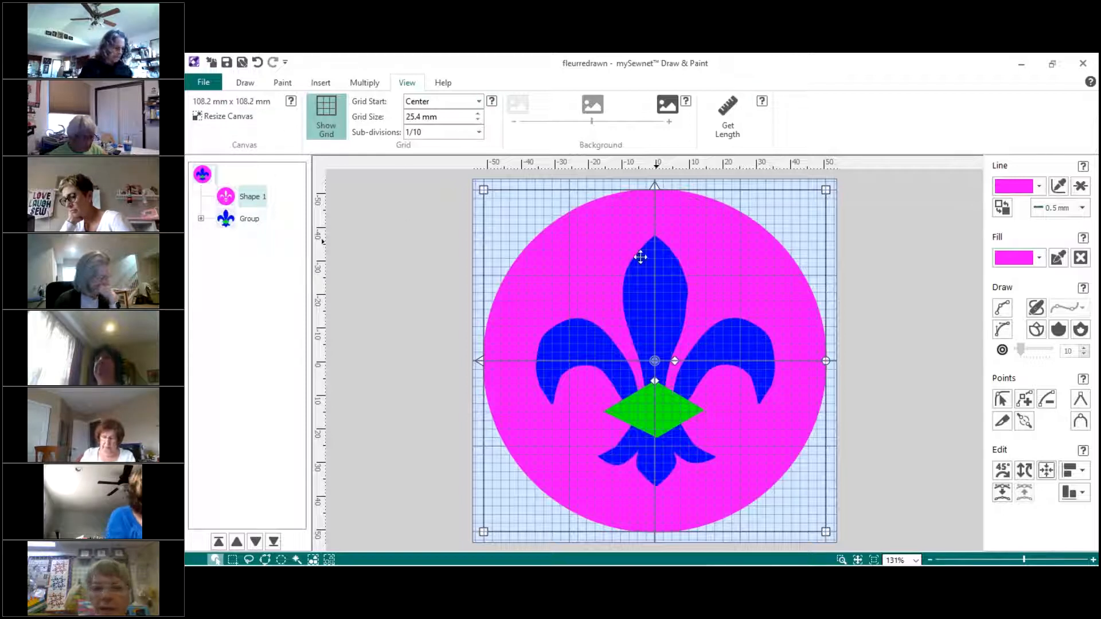
Close Draw & Paint and find the Embroidery shortcut in the mySewnet programs folder
{"action": "left_click", "coordinate": [1083, 64]}
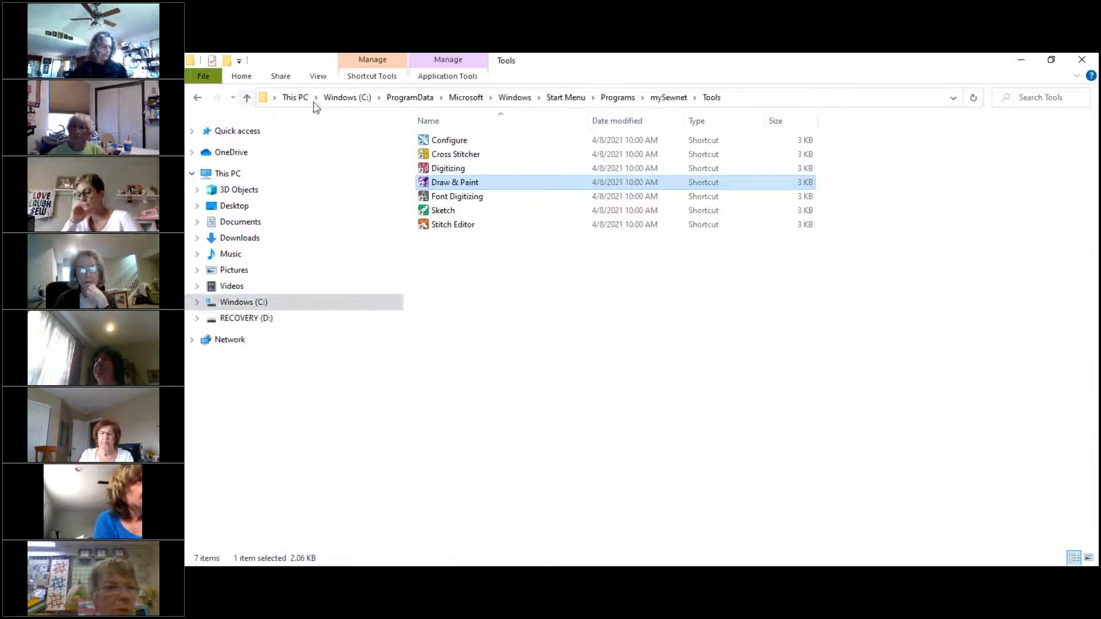
{"action": "left_click", "coordinate": [669, 98]}
{"action": "left_click", "coordinate": [451, 156]}
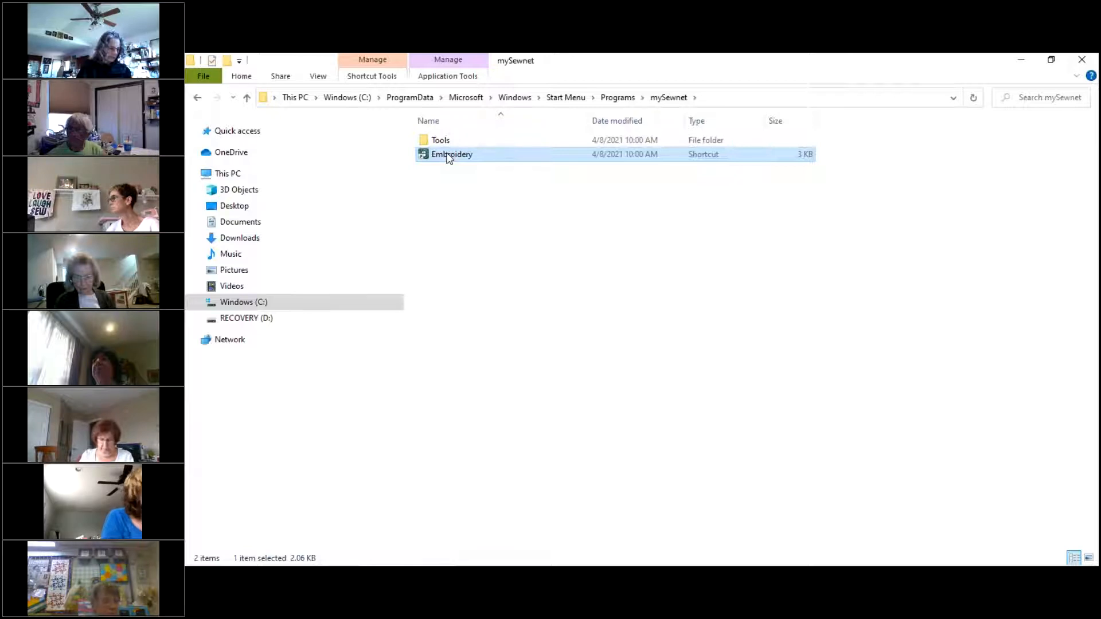
Try twice to start a blank canvas project in mySewnet Embroidery, closing the program after each attempt
{"action": "double_click", "coordinate": [449, 158]}
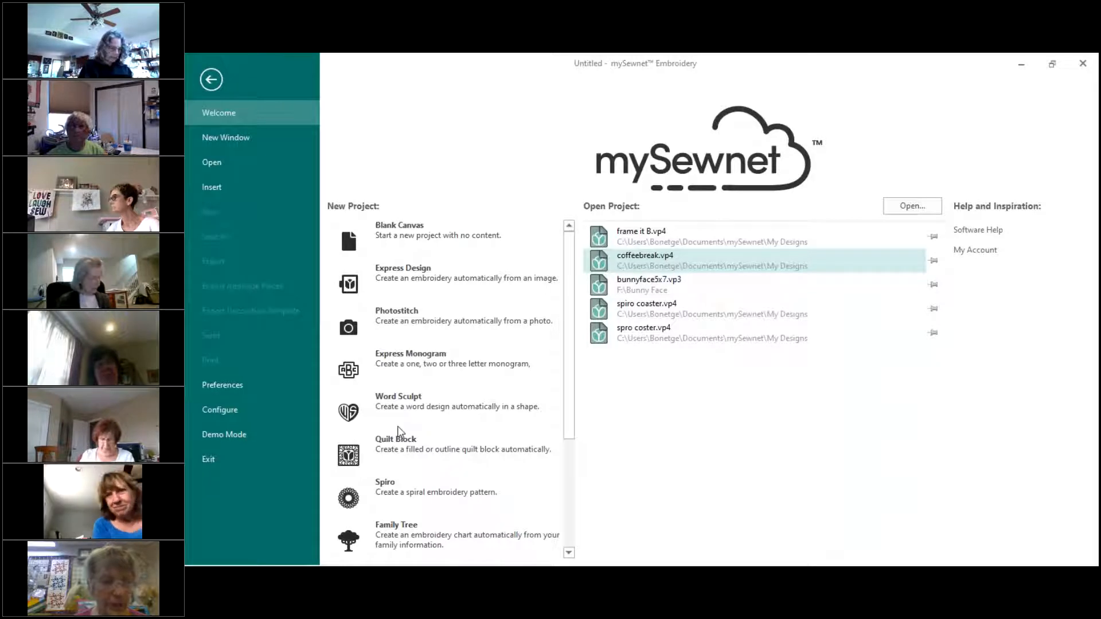
{"action": "left_click", "coordinate": [376, 224]}
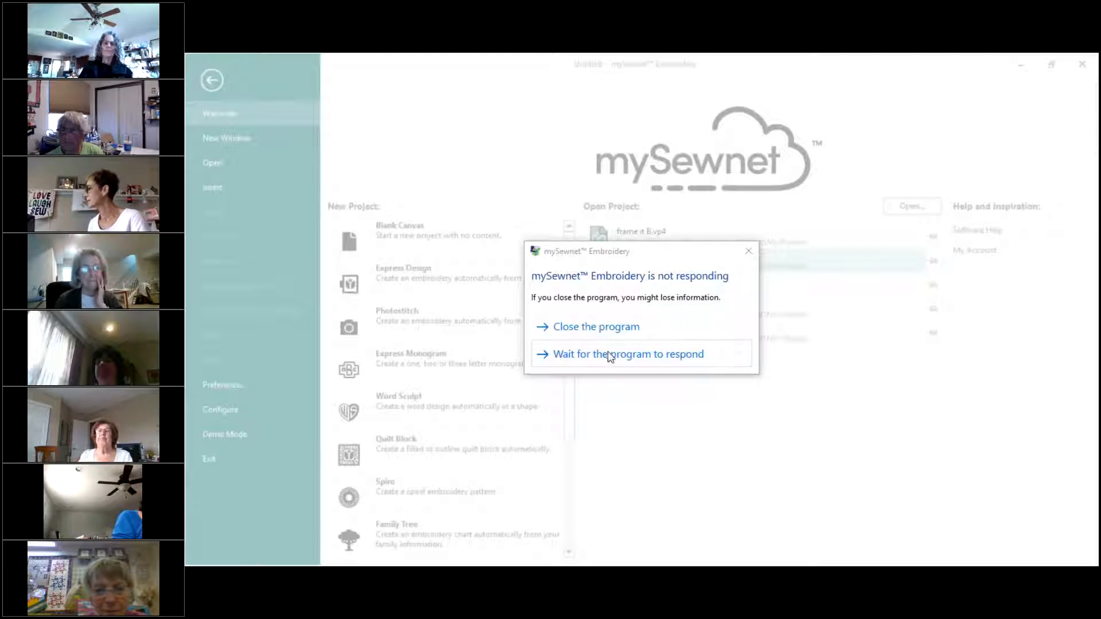
{"action": "left_click", "coordinate": [578, 331]}
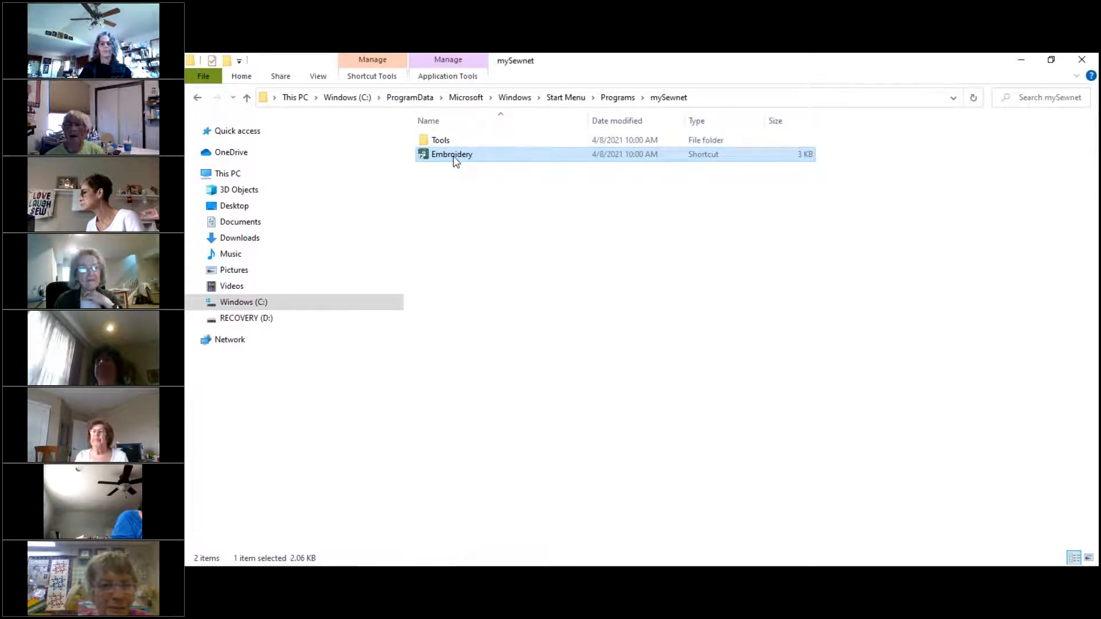
{"action": "mouse_move", "coordinate": [455, 158]}
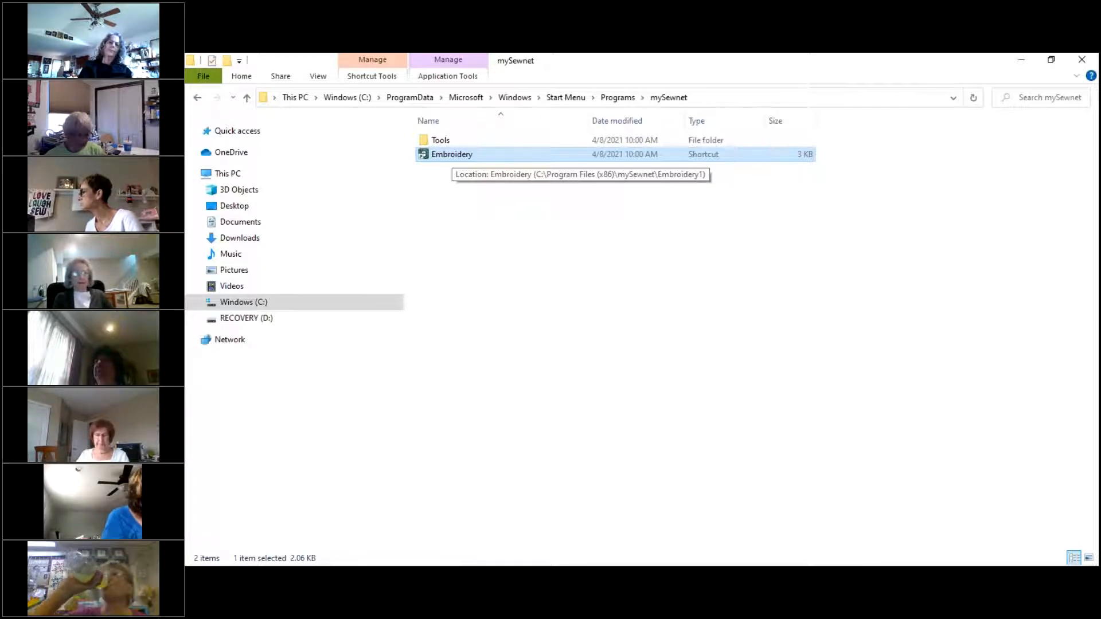
{"action": "double_click", "coordinate": [452, 155]}
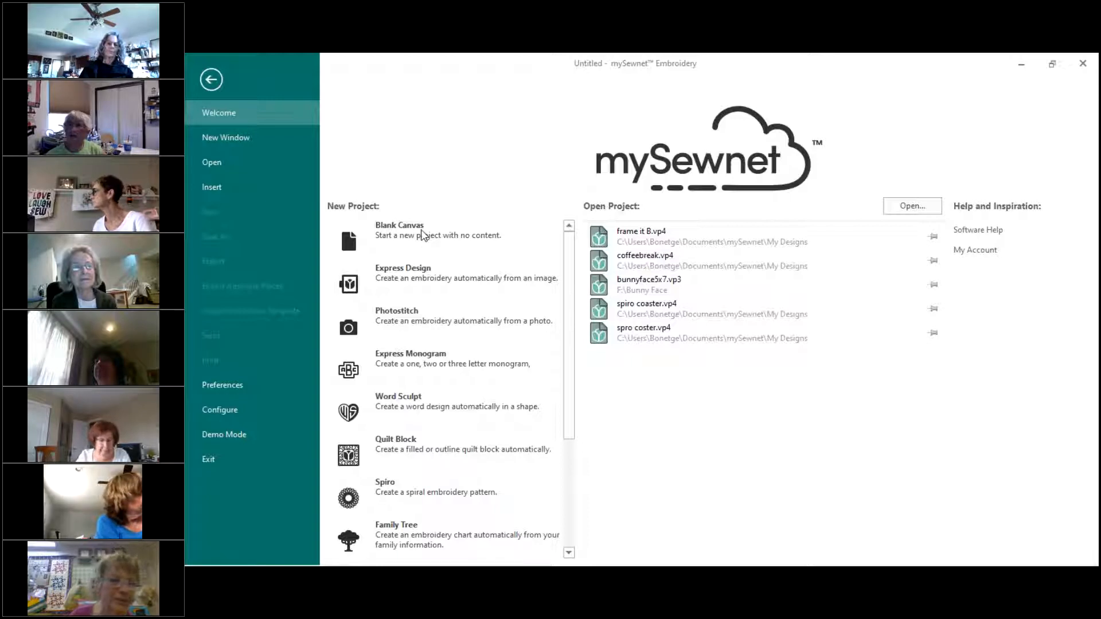
{"action": "left_click", "coordinate": [351, 243]}
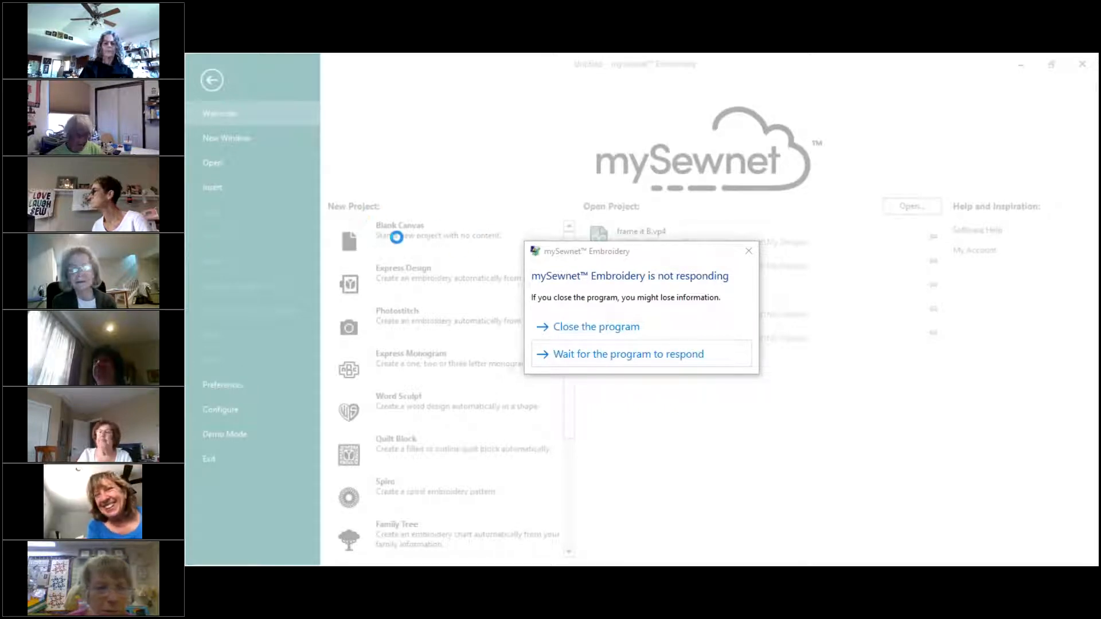
{"action": "left_click", "coordinate": [562, 330]}
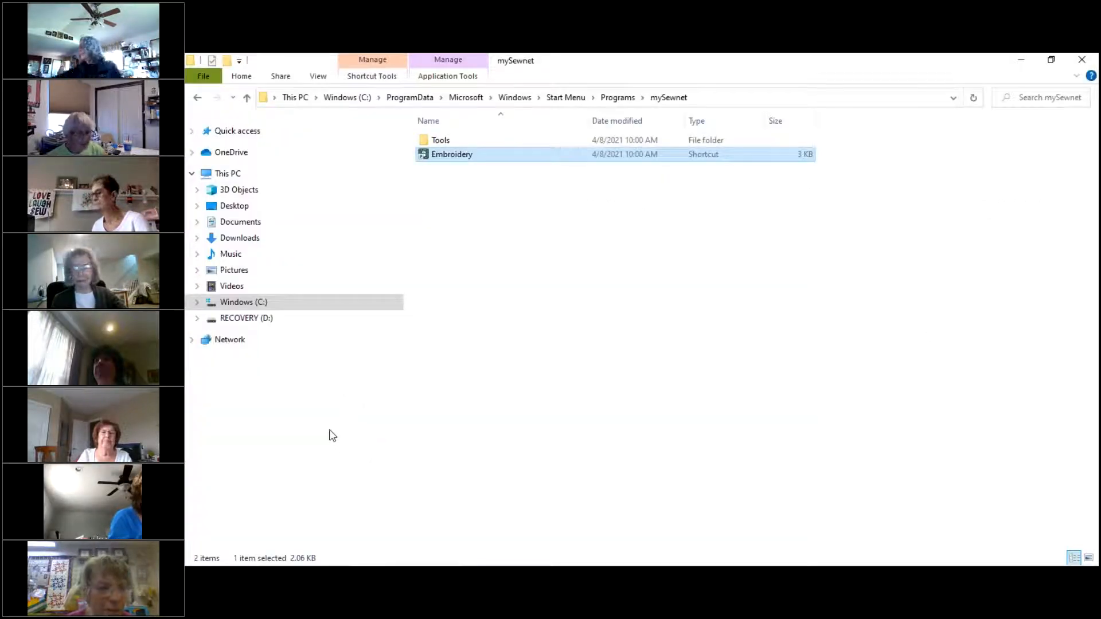
{"action": "mouse_move", "coordinate": [713, 565]}
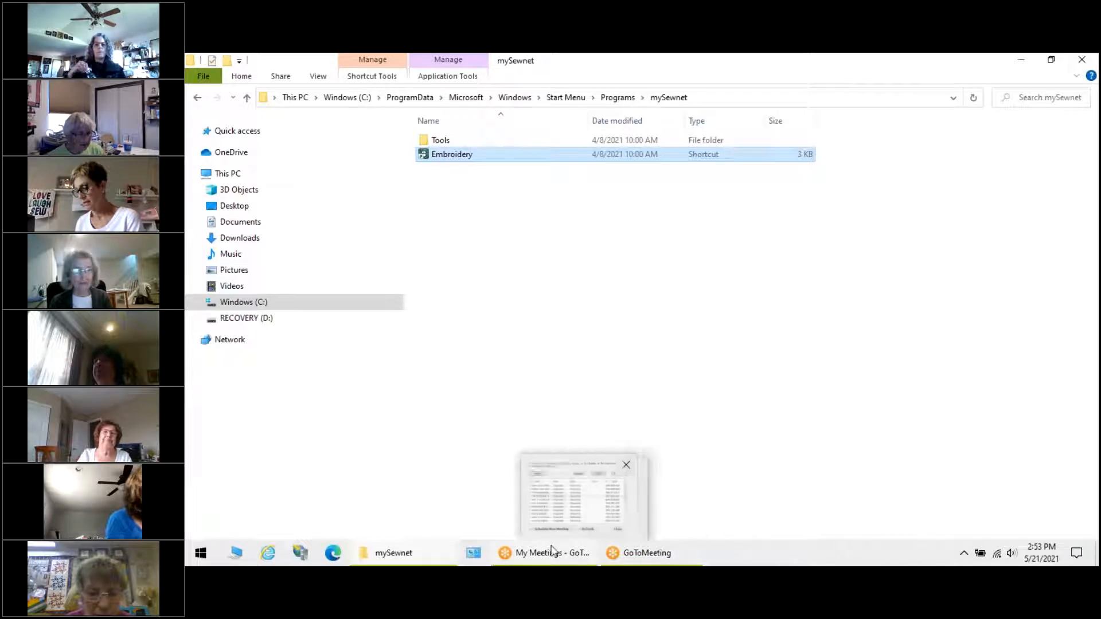
{"action": "mouse_move", "coordinate": [551, 561]}
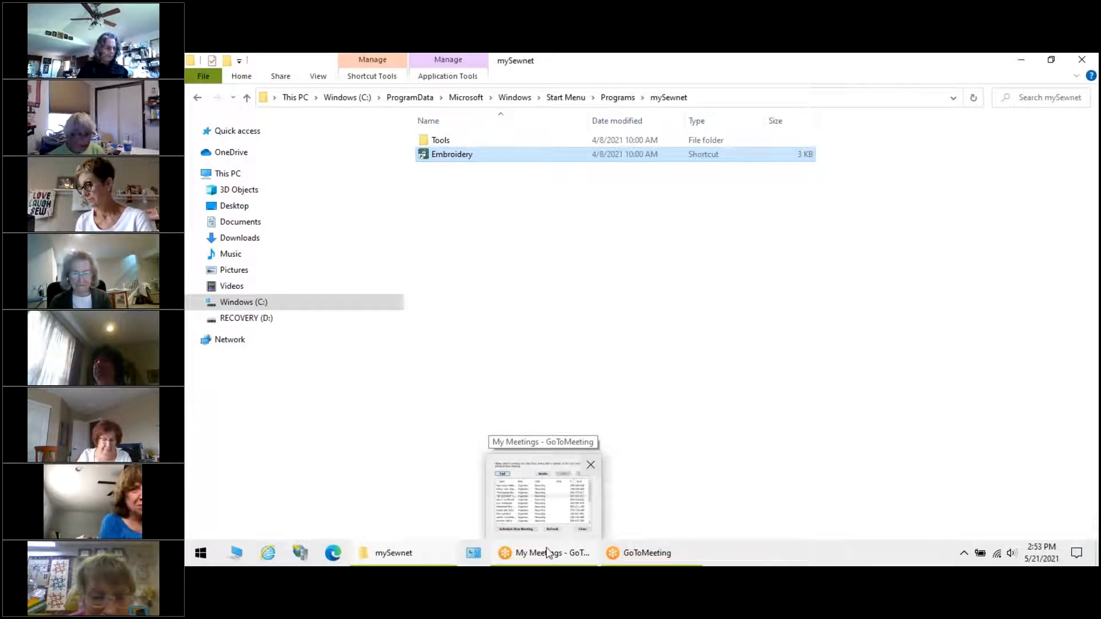
{"action": "mouse_move", "coordinate": [589, 469]}
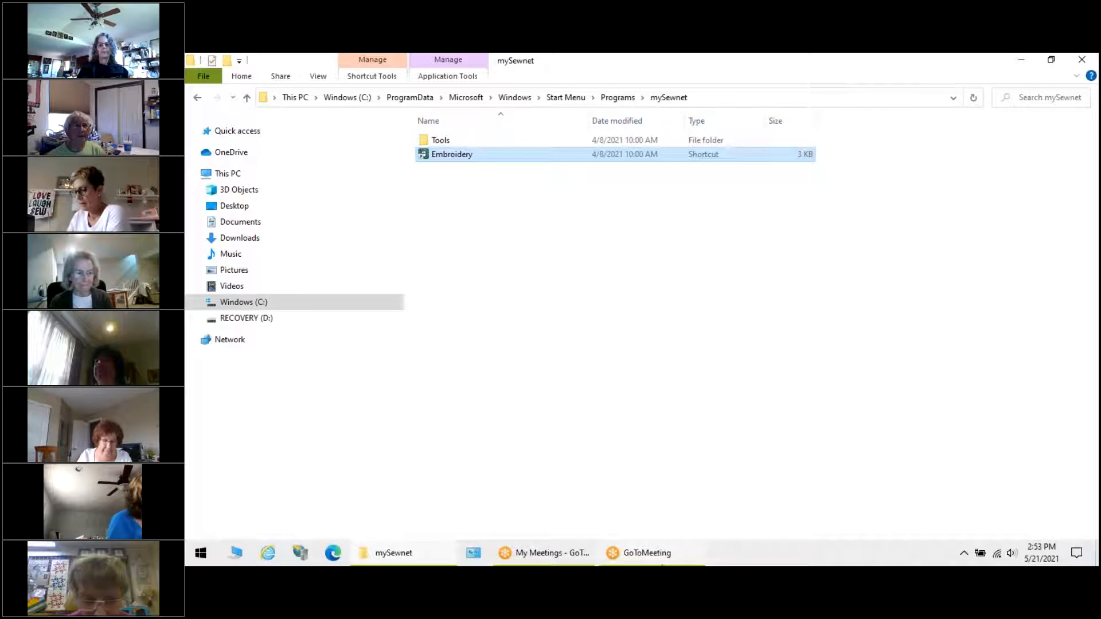
{"action": "left_click", "coordinate": [639, 559]}
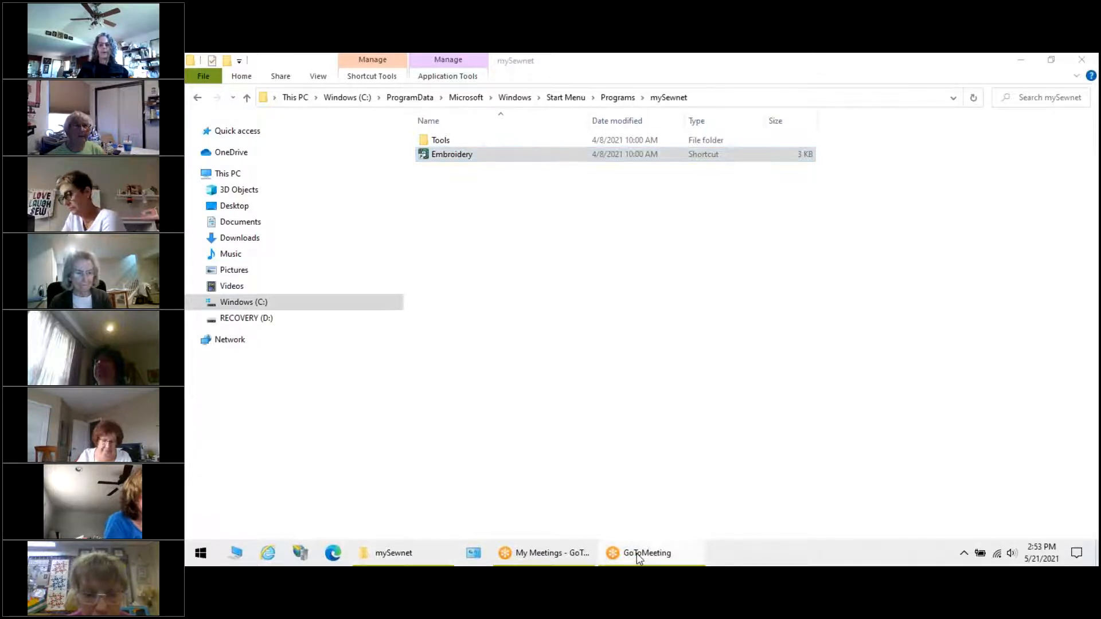
Launch mySewnet Embroidery from the programs folder and start a new blank canvas project
{"action": "left_click", "coordinate": [453, 155]}
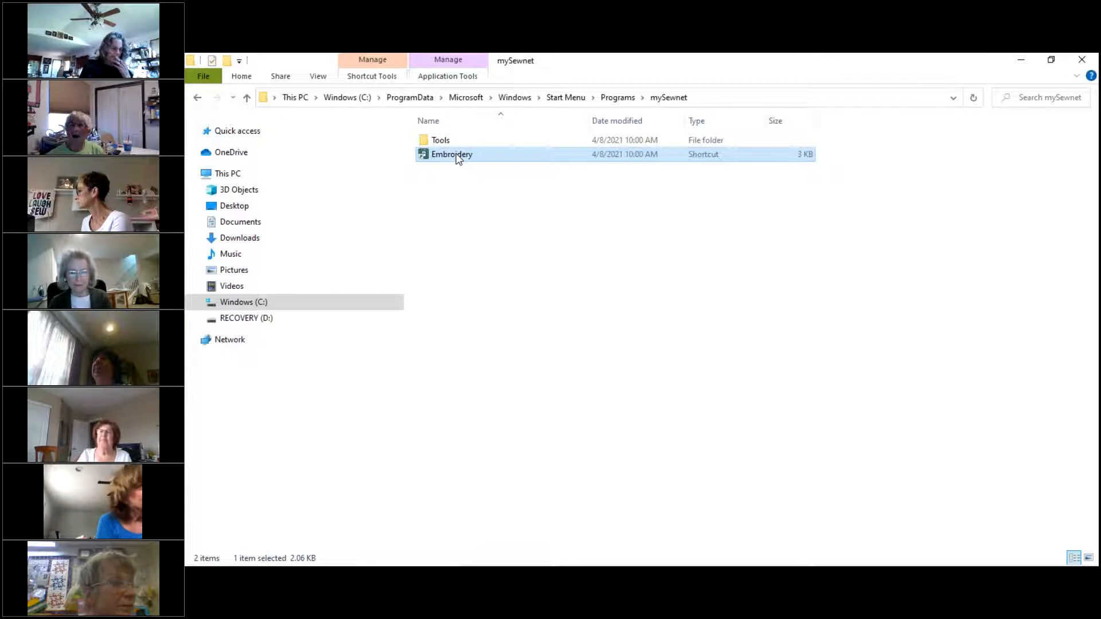
{"action": "double_click", "coordinate": [456, 153]}
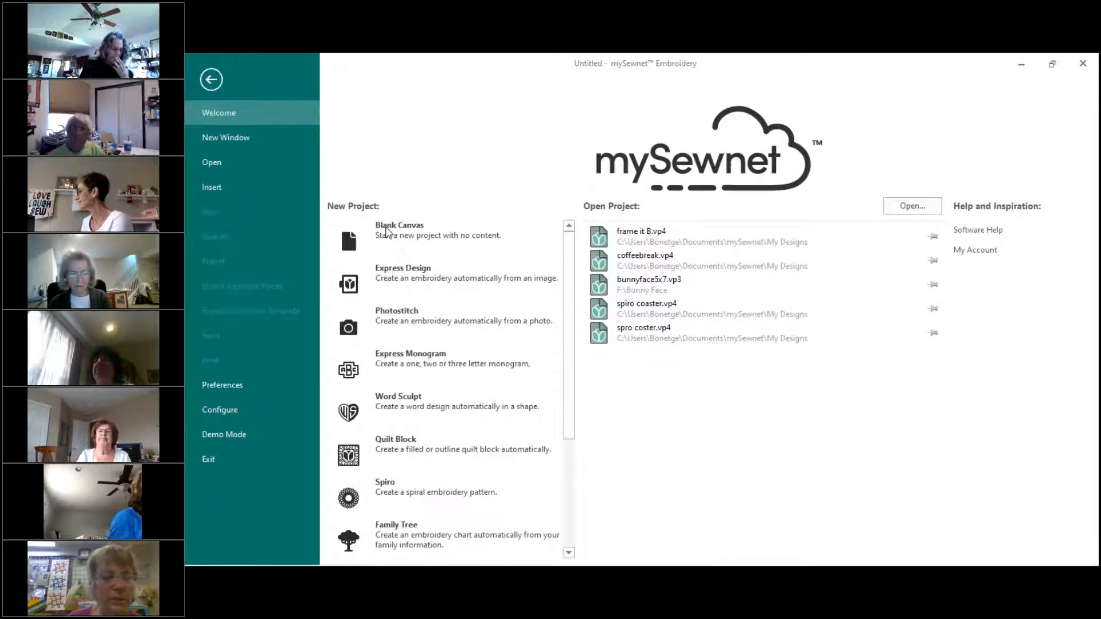
{"action": "left_click", "coordinate": [387, 228]}
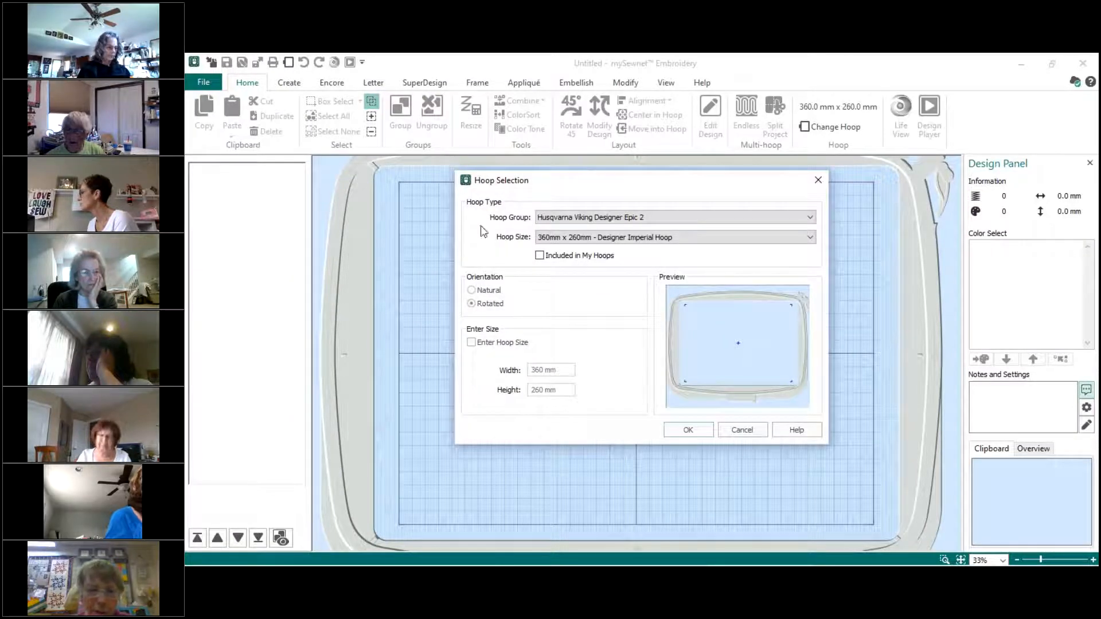
Set the hoop to 260mm x 260mm - Mega Quilters Hoop with natural orientation
{"action": "left_click", "coordinate": [806, 238]}
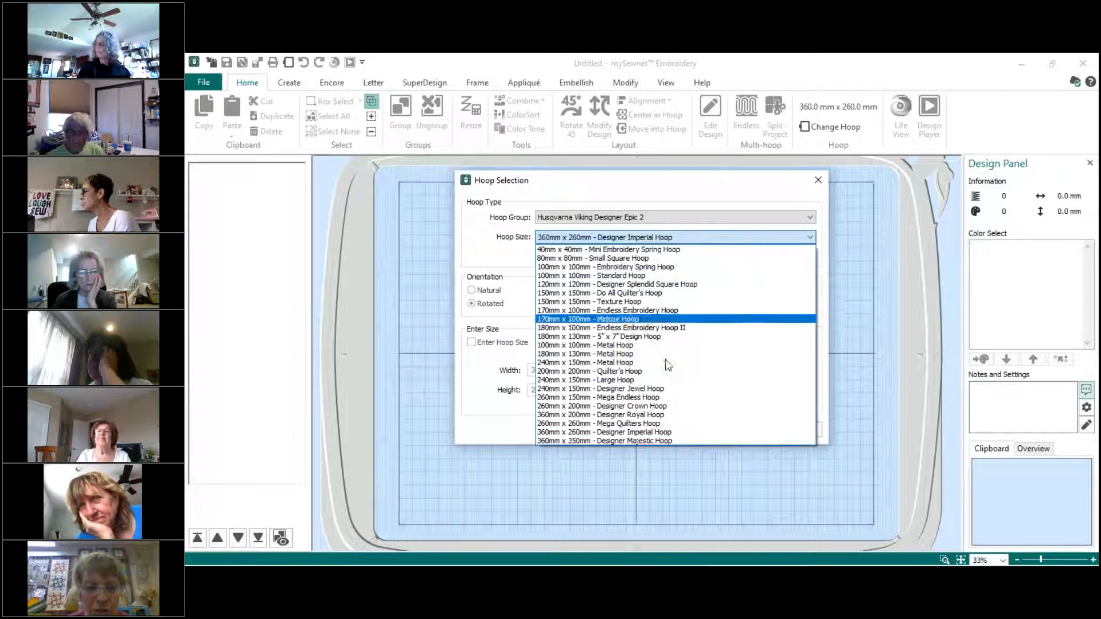
{"action": "left_click", "coordinate": [582, 427]}
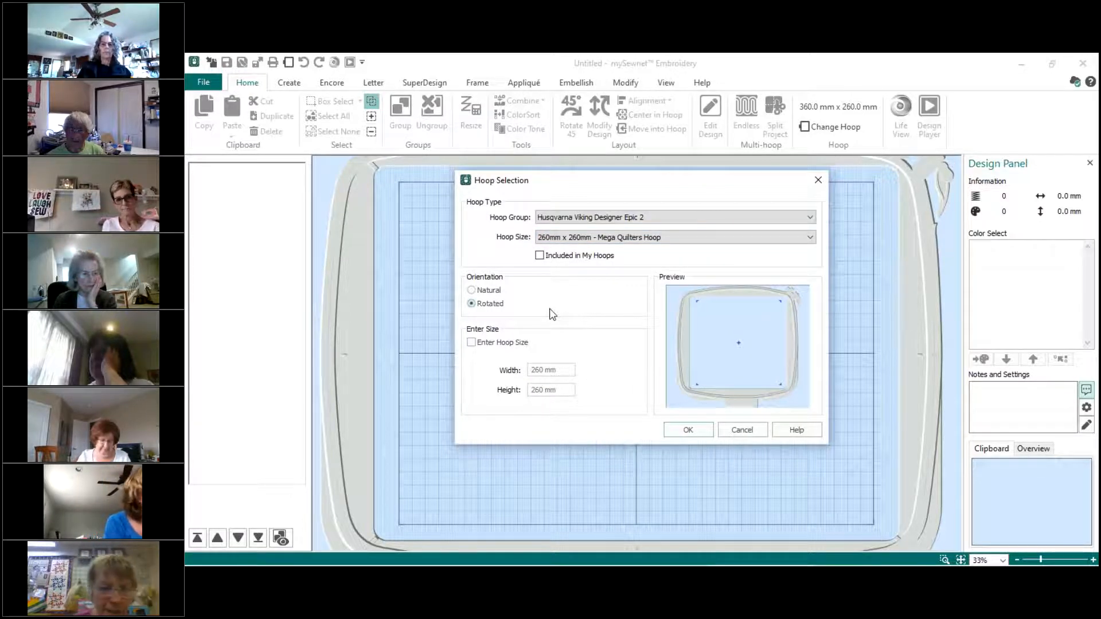
{"action": "left_click", "coordinate": [472, 291]}
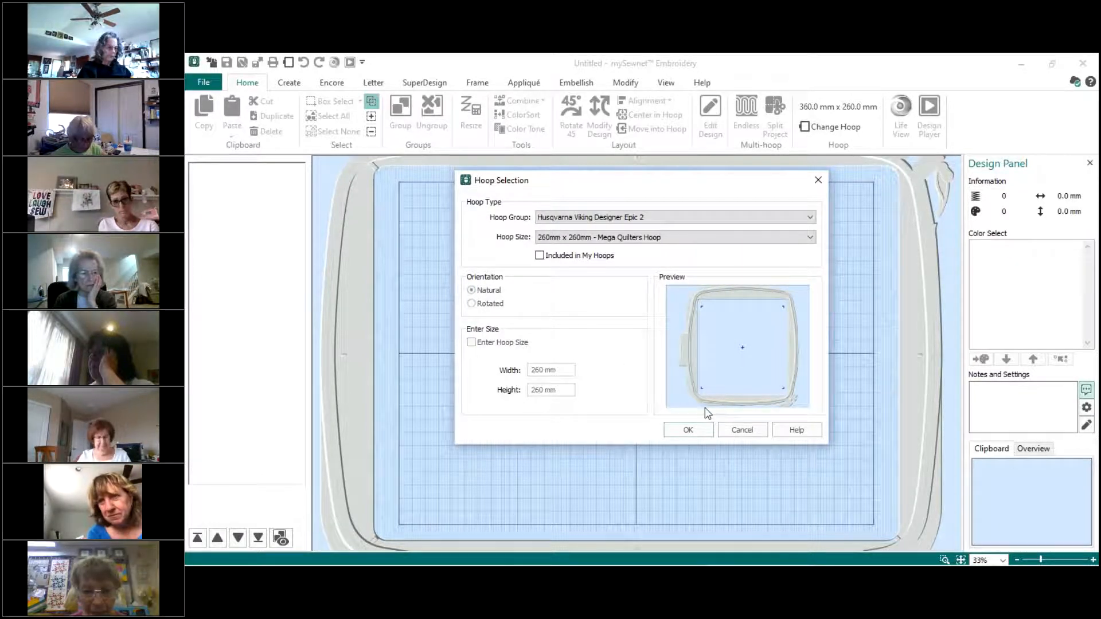
{"action": "left_click", "coordinate": [690, 430]}
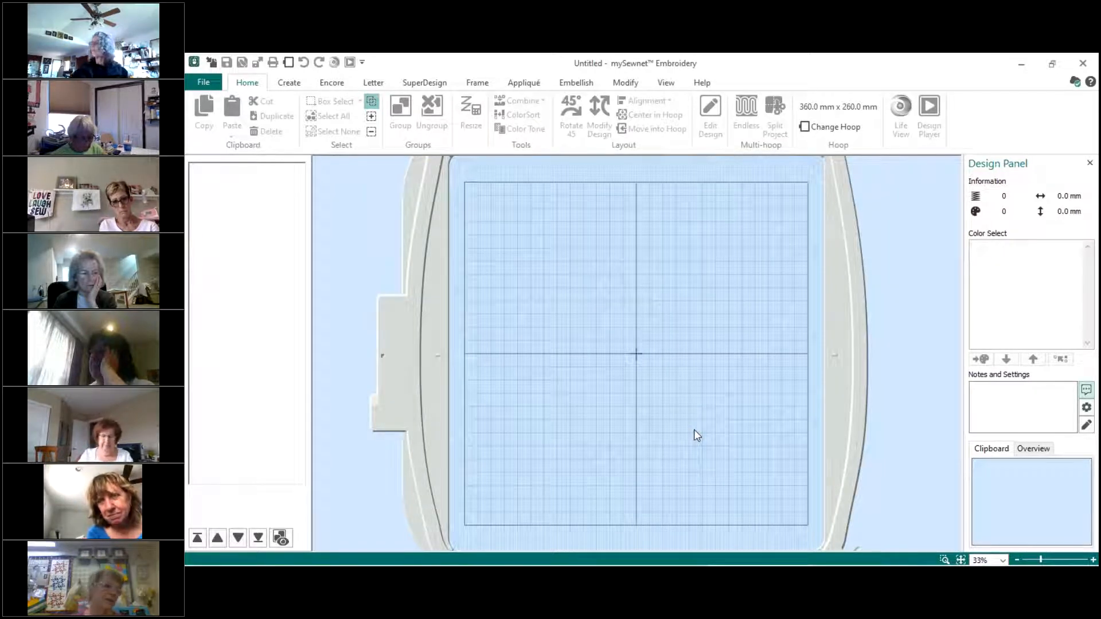
Open mySewnet Digitizing from Embroidery and start a new design with no picture, keeping the 260 x 260 mm hoop
{"action": "scroll", "coordinate": [694, 429], "scroll_direction": "up", "scroll_amount": 5}
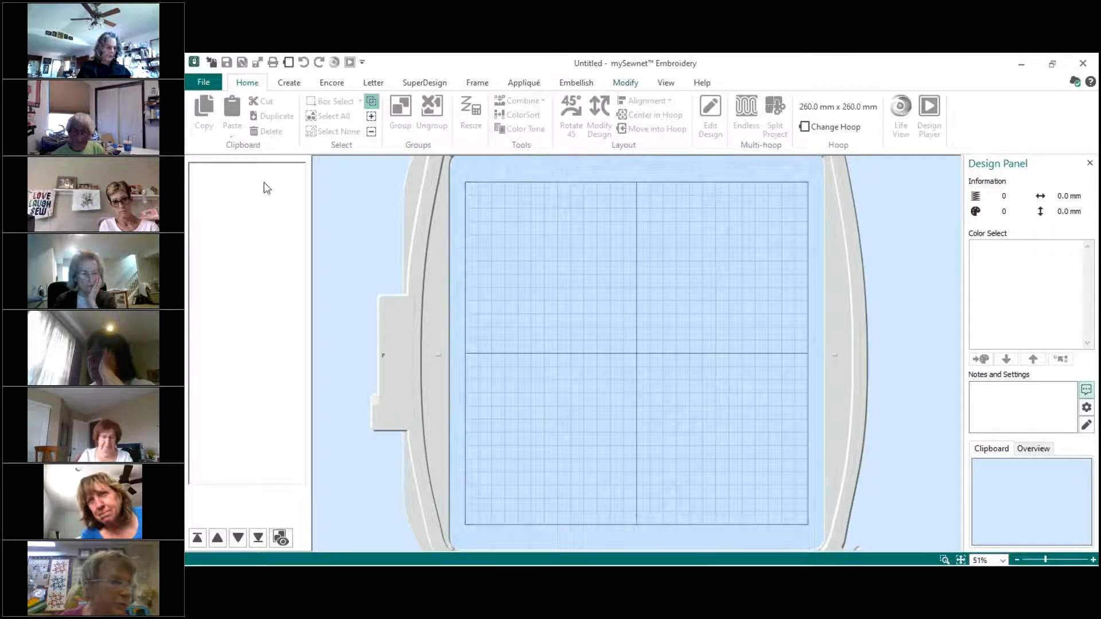
{"action": "left_click", "coordinate": [290, 84]}
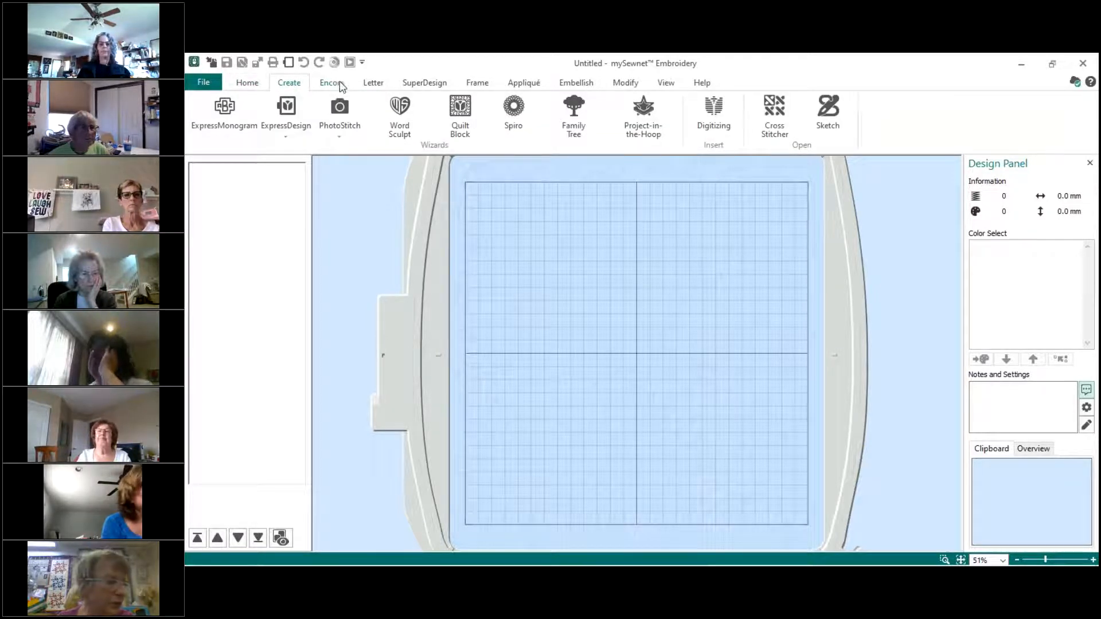
{"action": "left_click", "coordinate": [715, 111]}
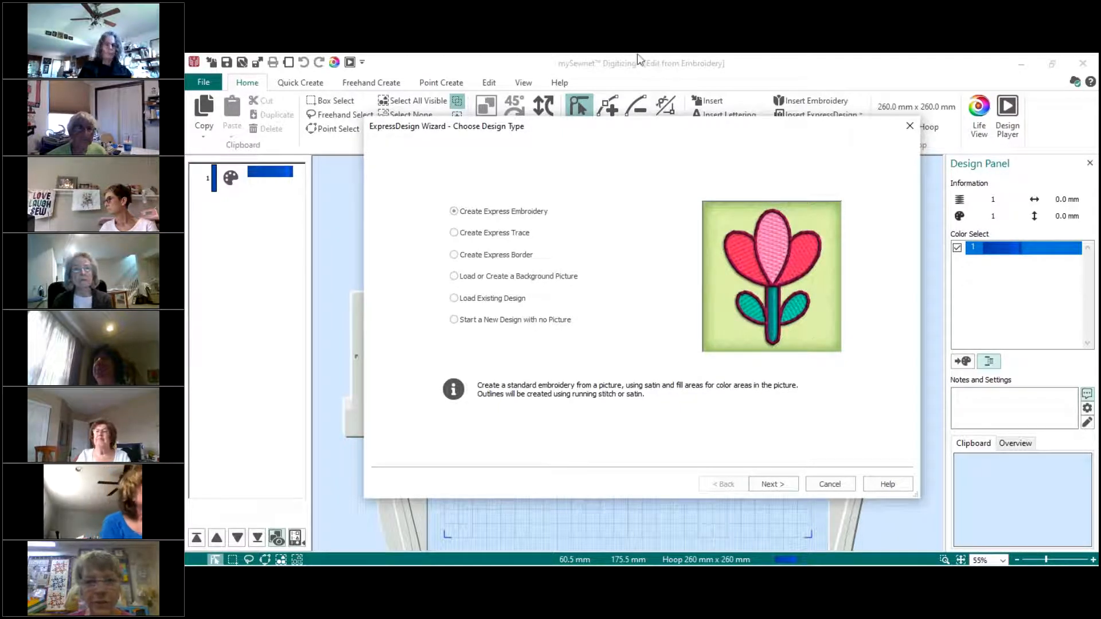
{"action": "left_click", "coordinate": [649, 63]}
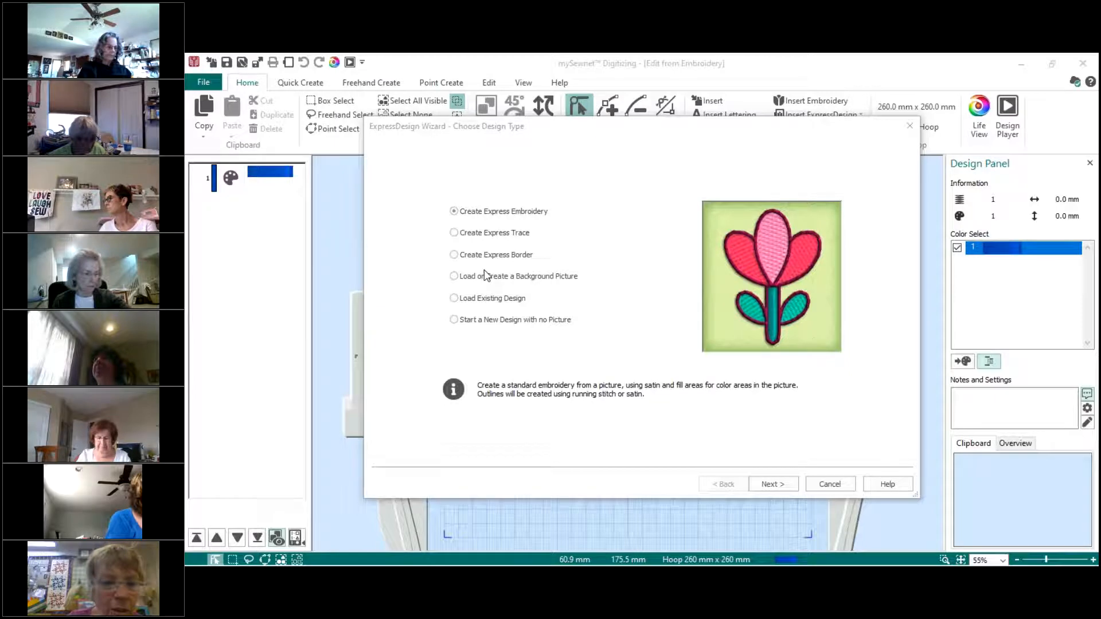
{"action": "left_click", "coordinate": [454, 322]}
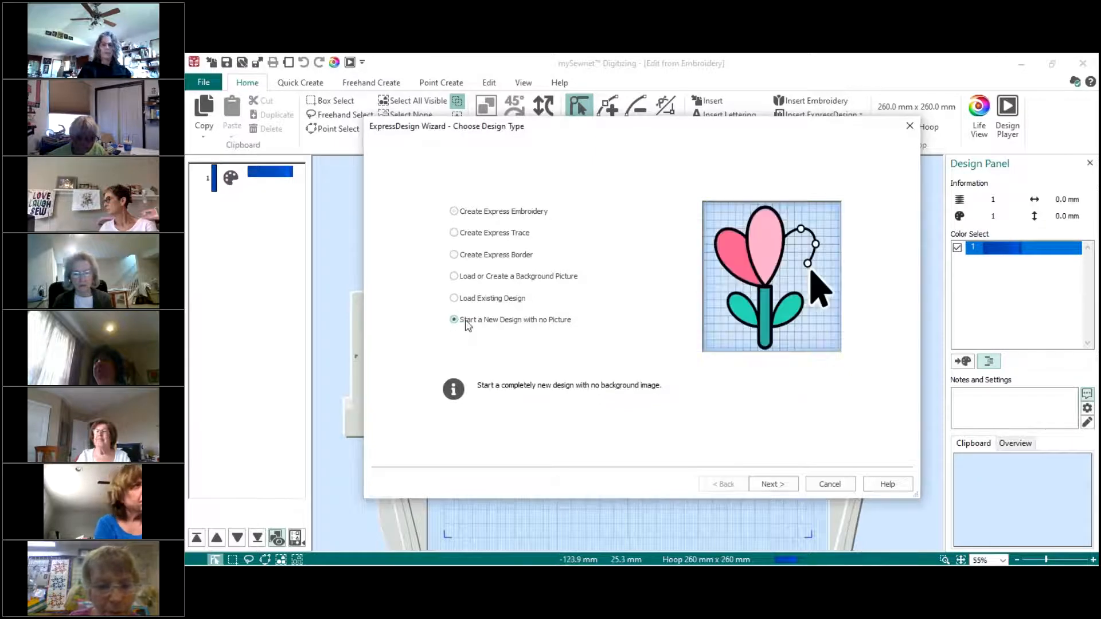
{"action": "left_click", "coordinate": [770, 486]}
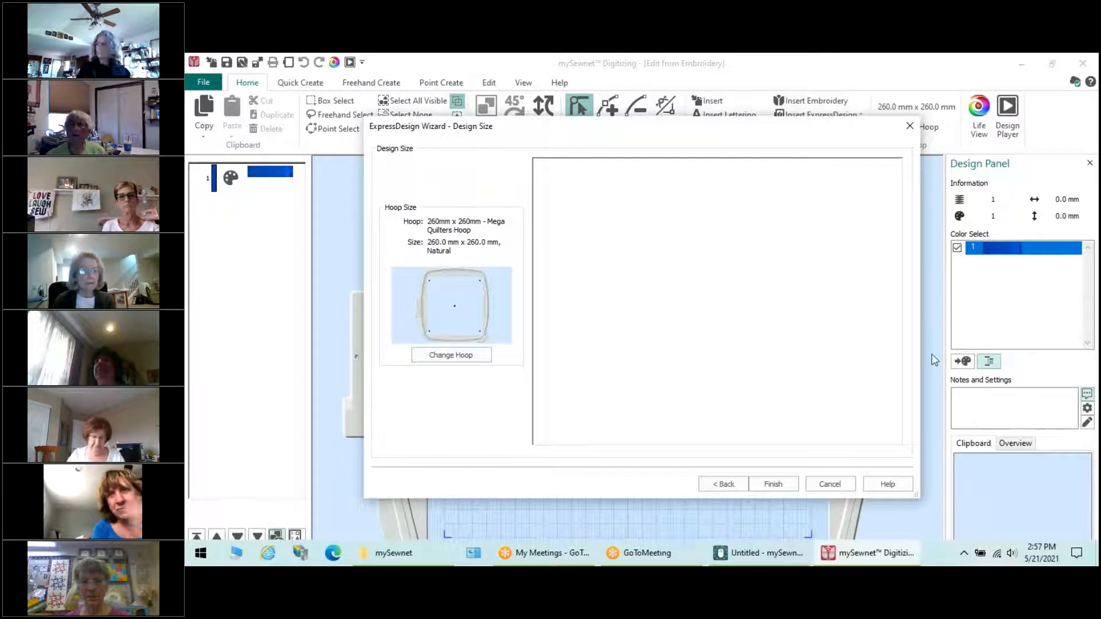
{"action": "left_click", "coordinate": [772, 484]}
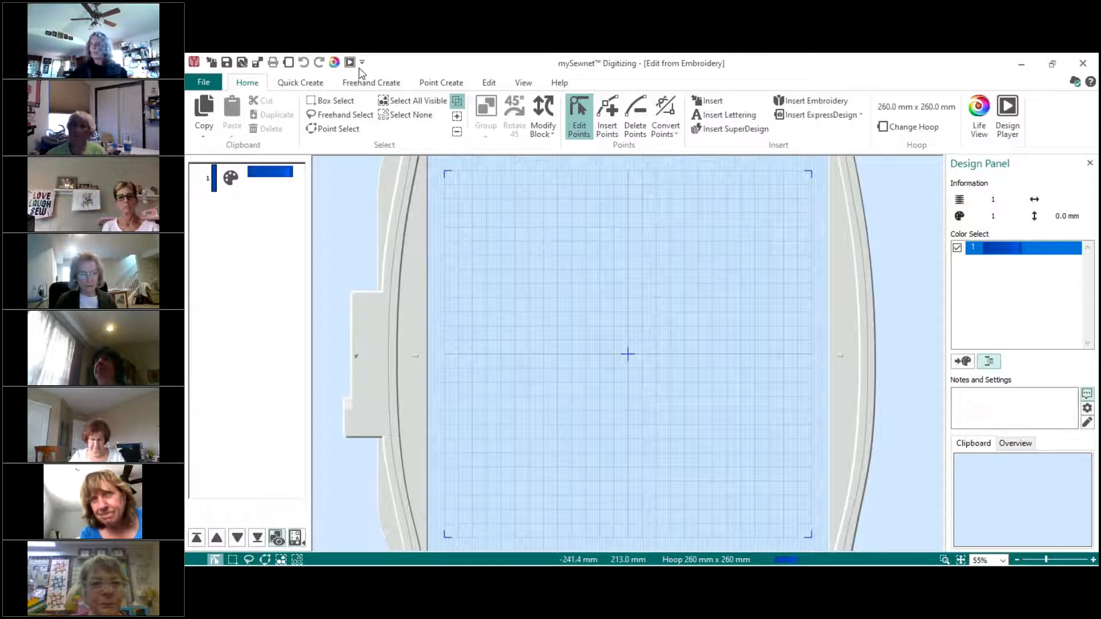
Open the background of the new digitizing design for editing in Draw & Paint
{"action": "left_click", "coordinate": [523, 83]}
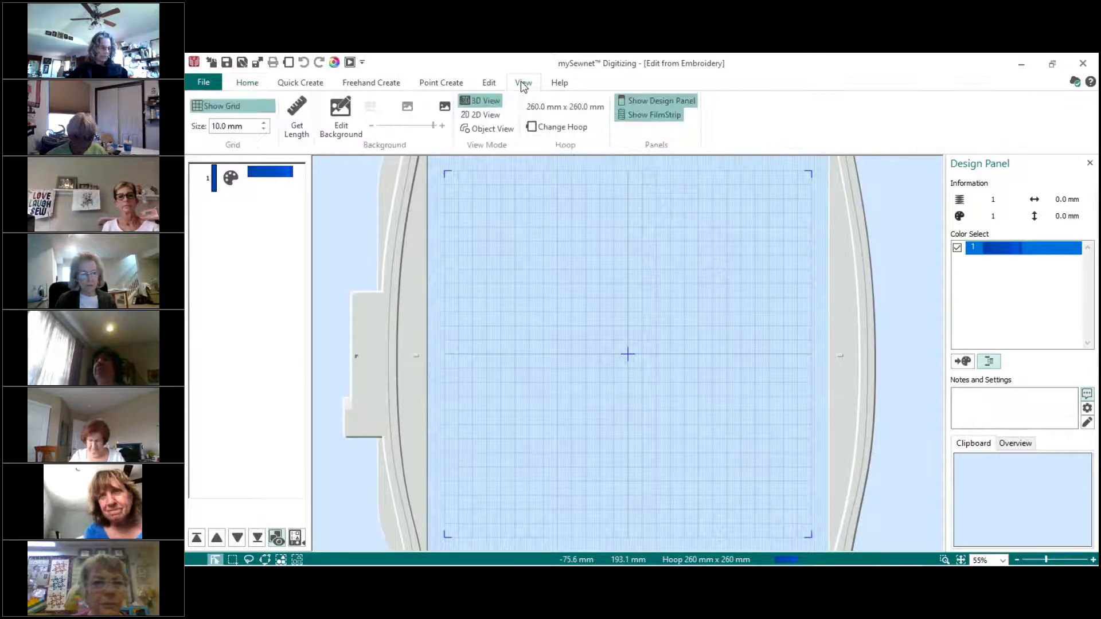
{"action": "scroll", "coordinate": [523, 87], "scroll_direction": "up", "scroll_amount": 1}
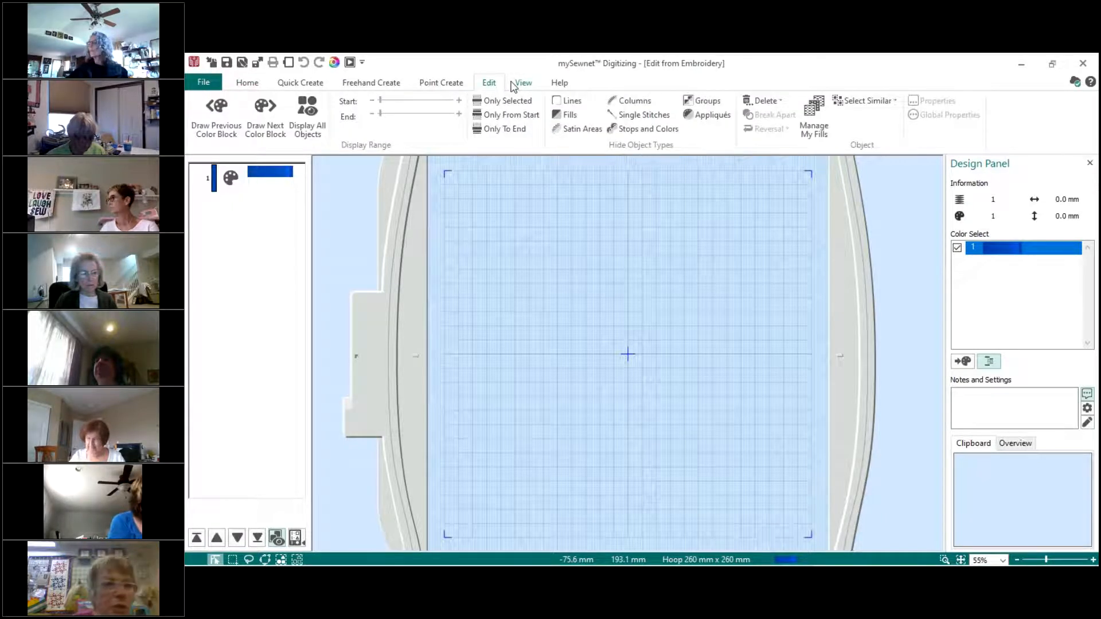
{"action": "left_click", "coordinate": [522, 84]}
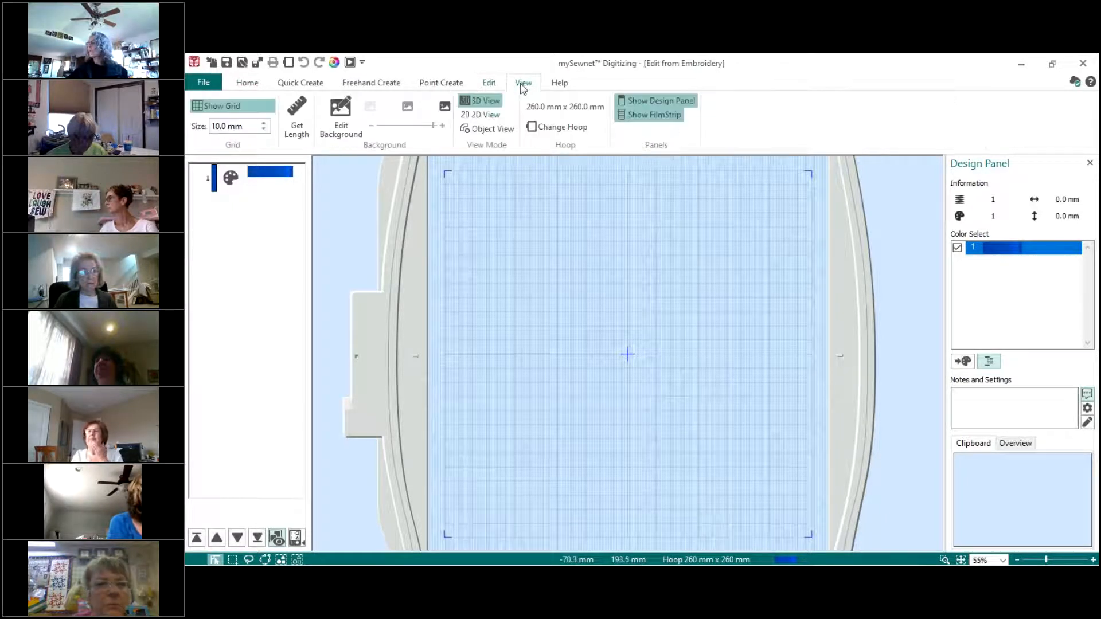
{"action": "left_click", "coordinate": [341, 117]}
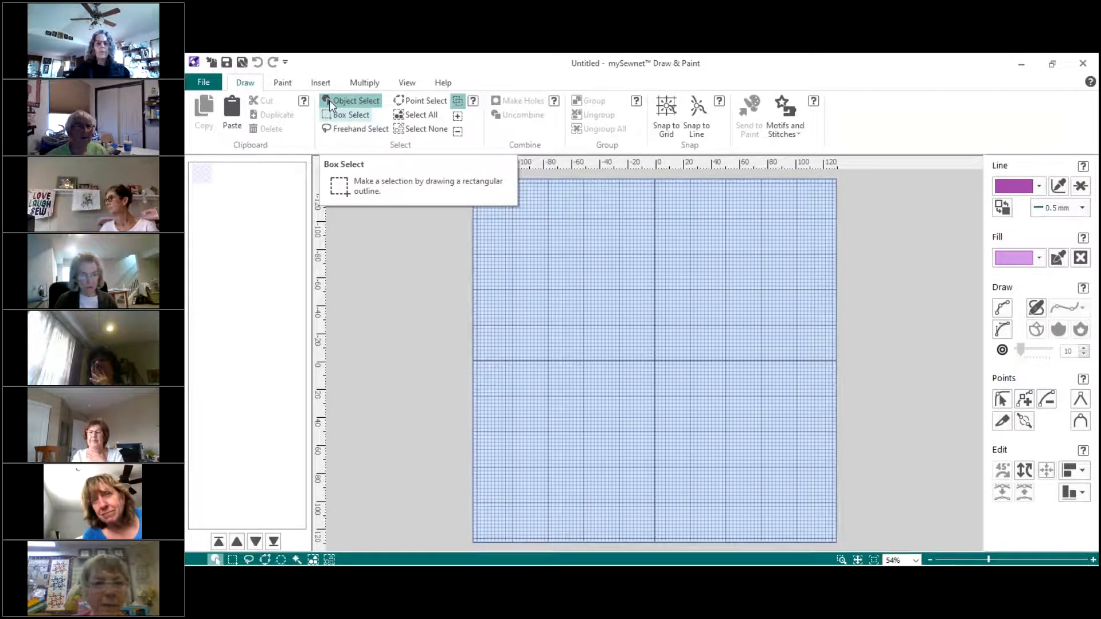
{"action": "left_click", "coordinate": [213, 63]}
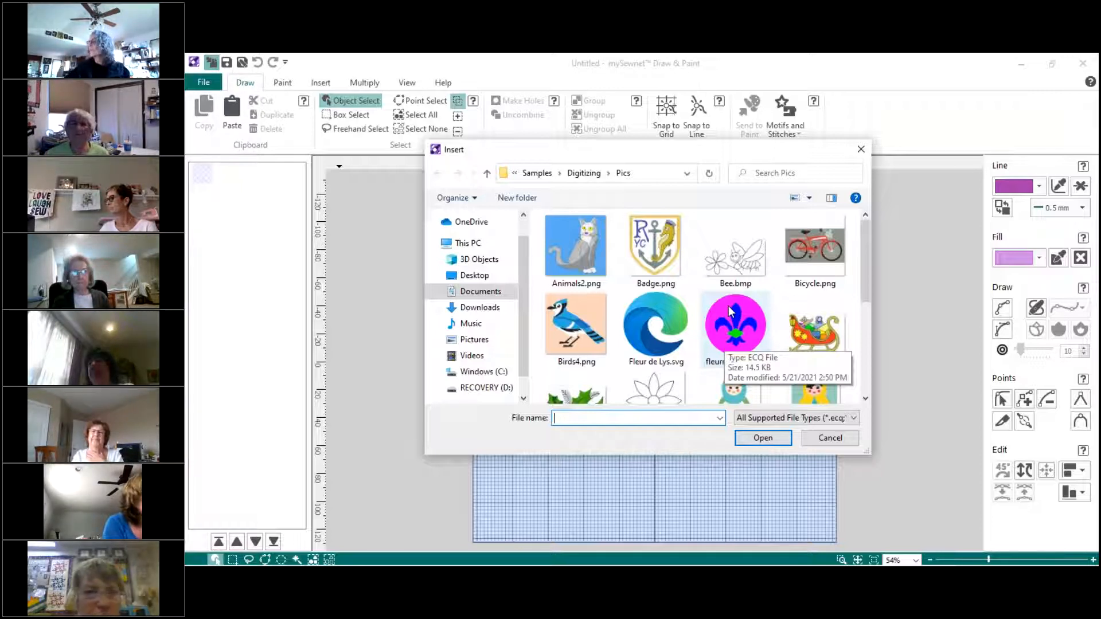
{"action": "left_click", "coordinate": [836, 446]}
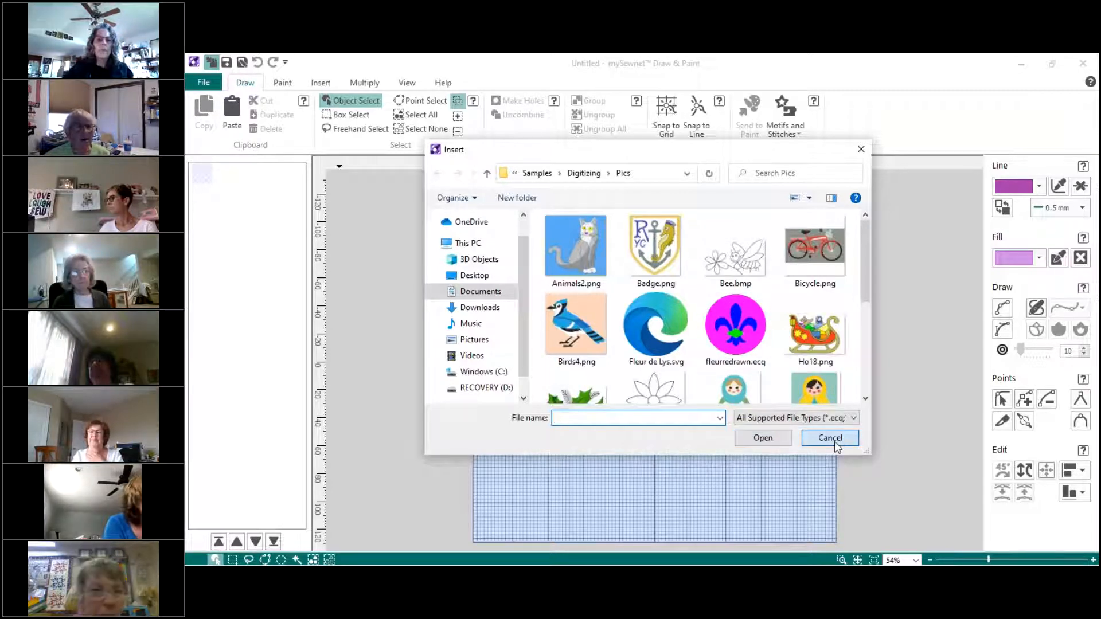
{"action": "left_click", "coordinate": [835, 445]}
Close the empty background drawing and the empty digitizing design to return to the Embroidery project
{"action": "left_click", "coordinate": [406, 83]}
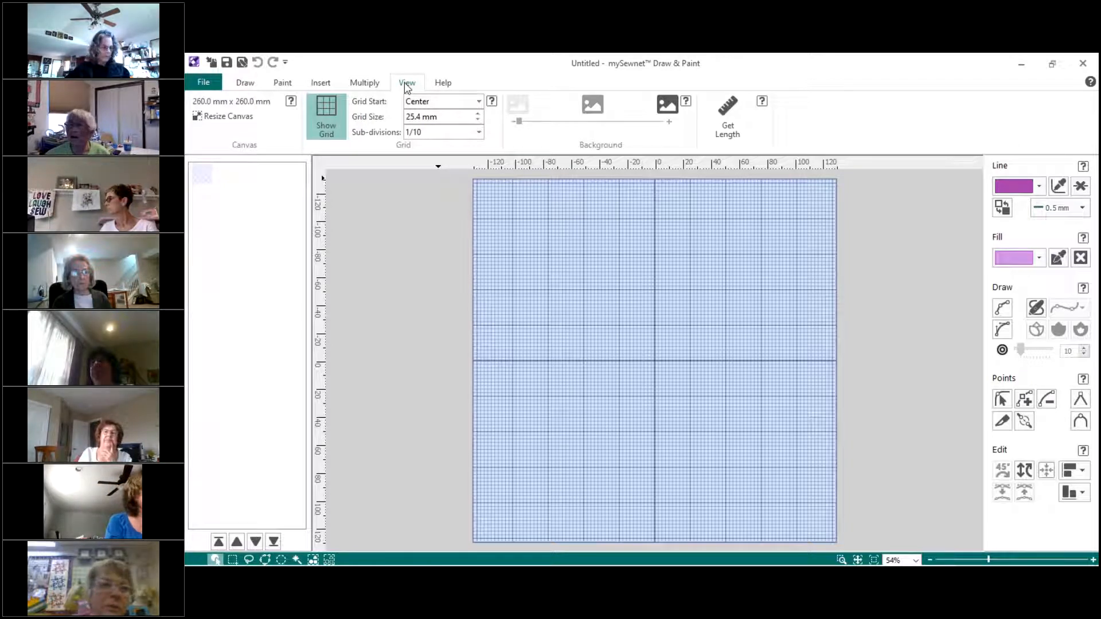
{"action": "left_click", "coordinate": [1080, 67]}
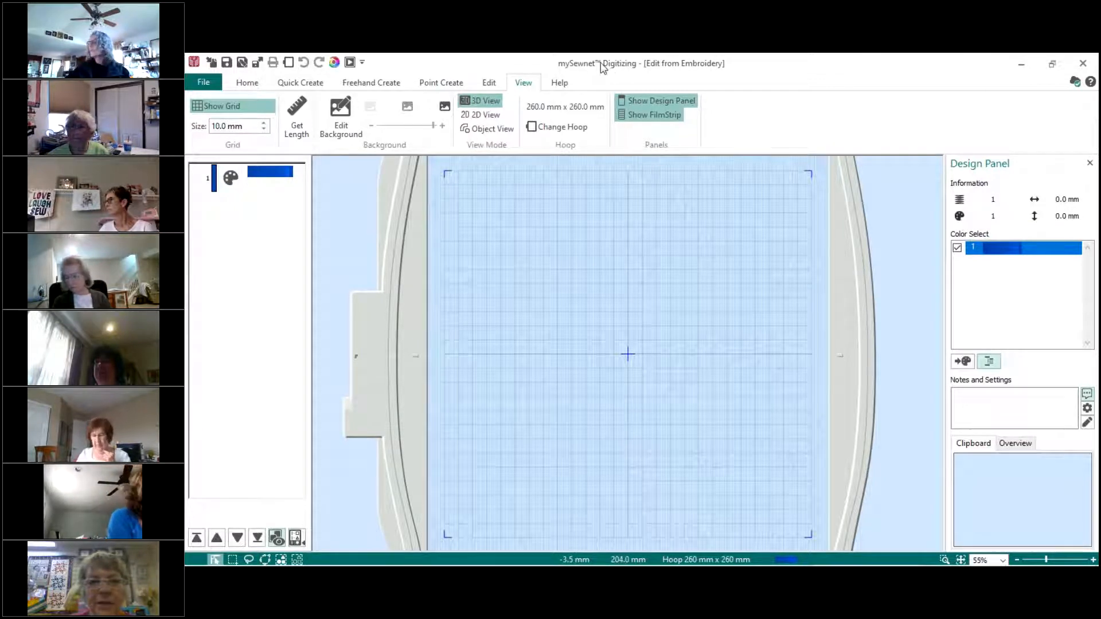
{"action": "left_click", "coordinate": [248, 83]}
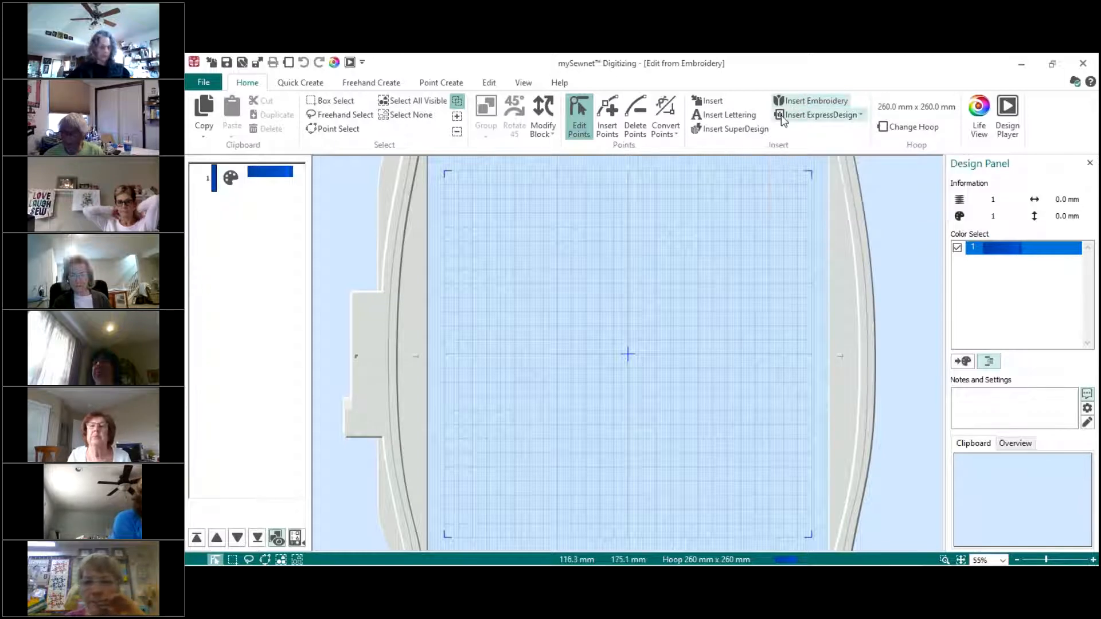
{"action": "left_click", "coordinate": [1084, 66]}
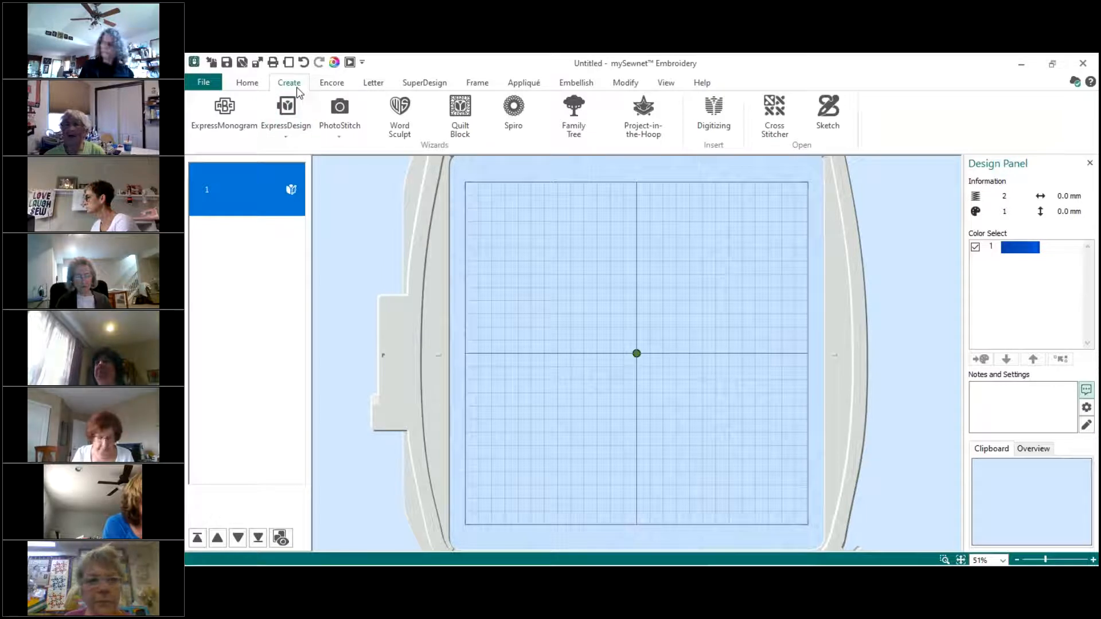
Open Digitizing from Embroidery and start a new design with no picture, keeping the 260 x 260 mm Mega Quilters Hoop
{"action": "left_click", "coordinate": [248, 85]}
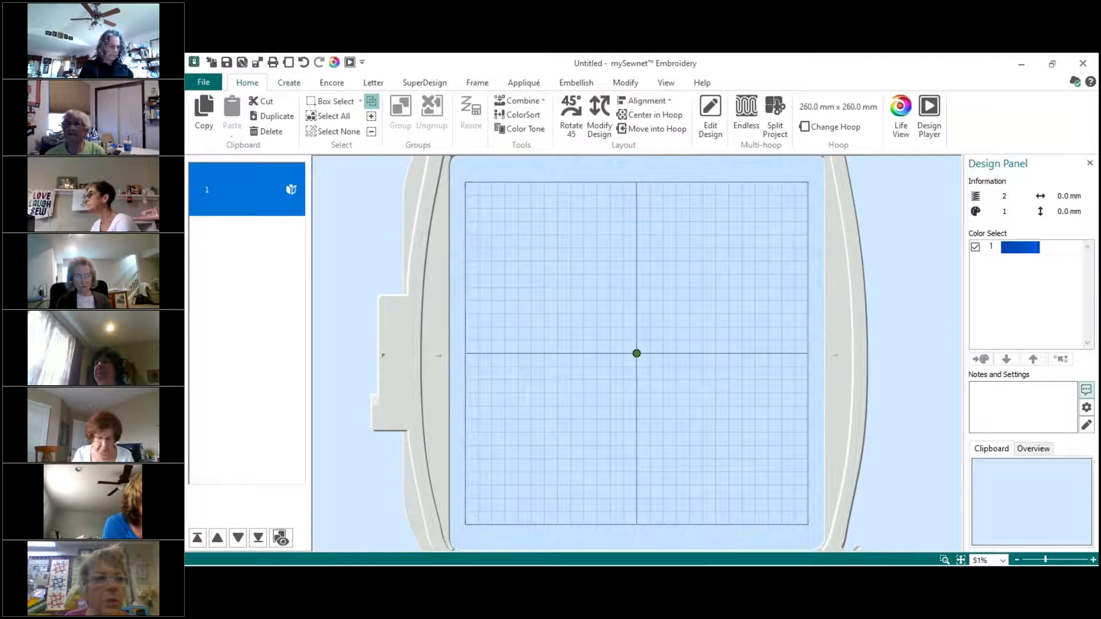
{"action": "left_click", "coordinate": [286, 84]}
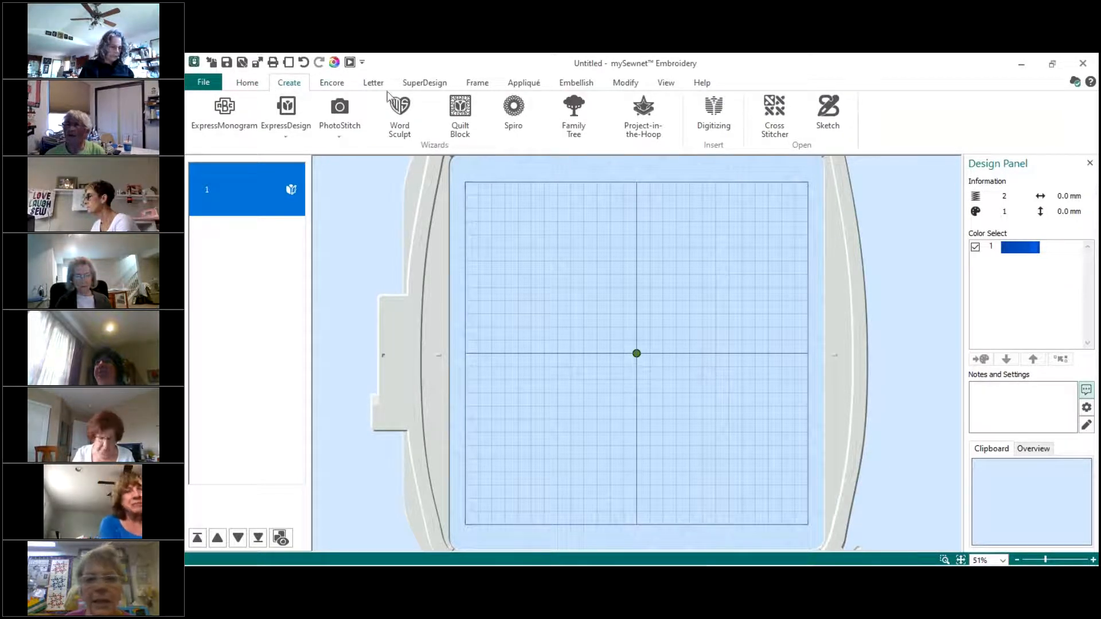
{"action": "left_click", "coordinate": [714, 115]}
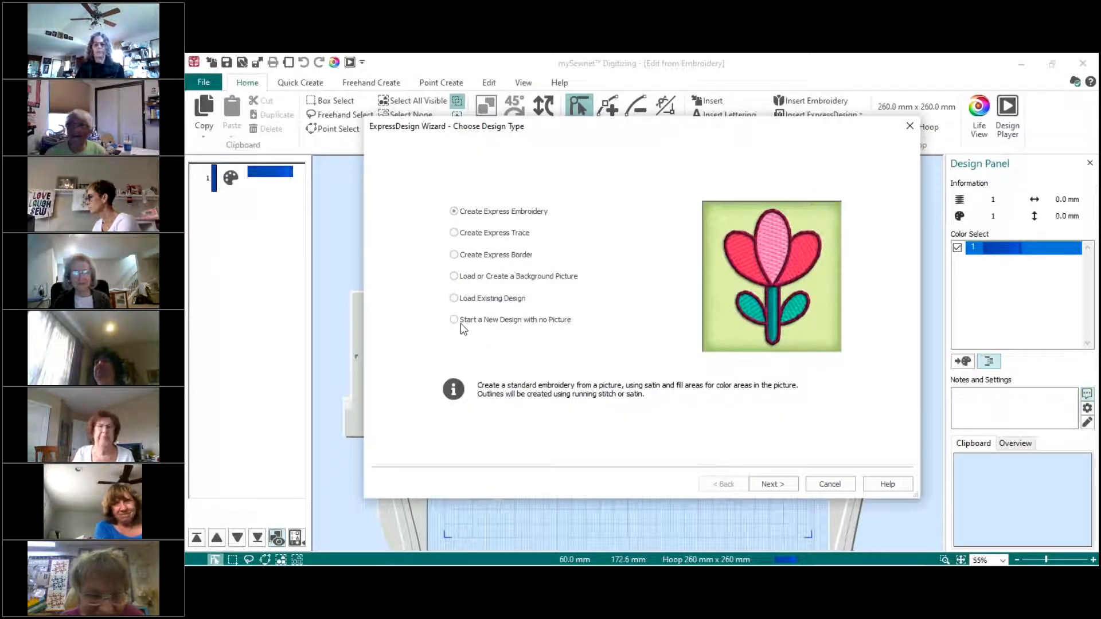
{"action": "left_click", "coordinate": [454, 320]}
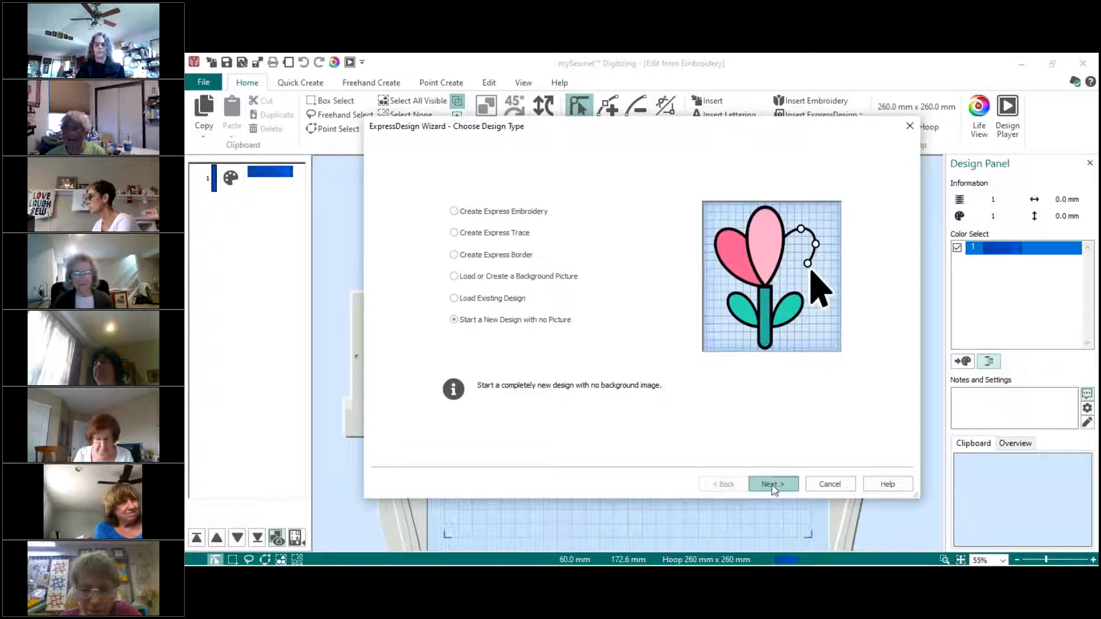
{"action": "left_click", "coordinate": [773, 484]}
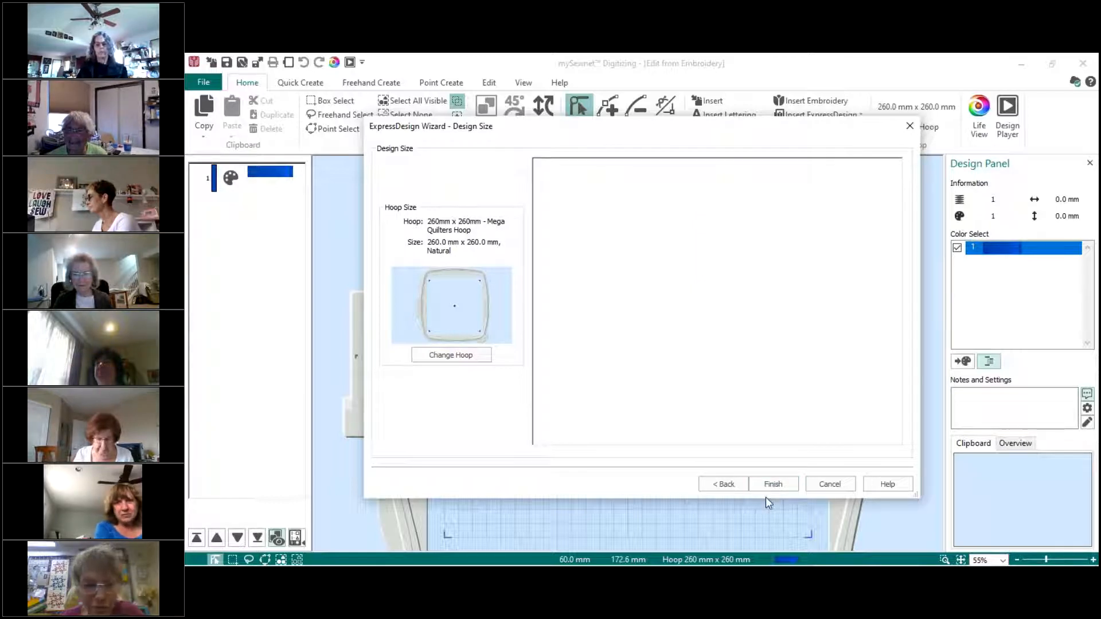
{"action": "left_click", "coordinate": [771, 486]}
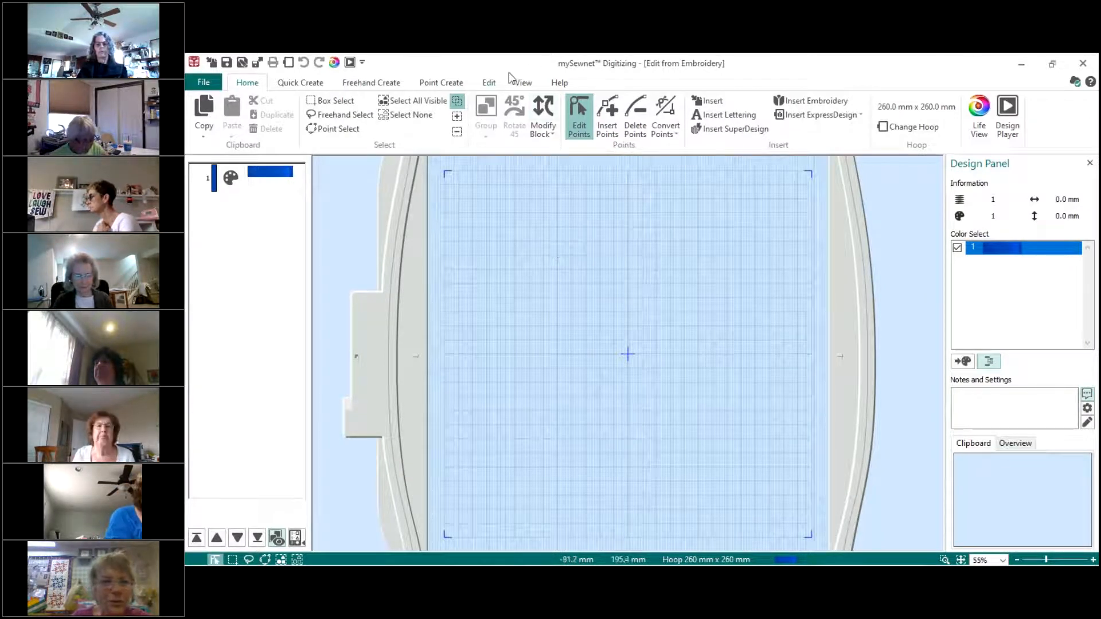
Edit the design's background in Draw & Paint by inserting fleurredrawn.ecq, and return to Digitizing
{"action": "left_click", "coordinate": [523, 84]}
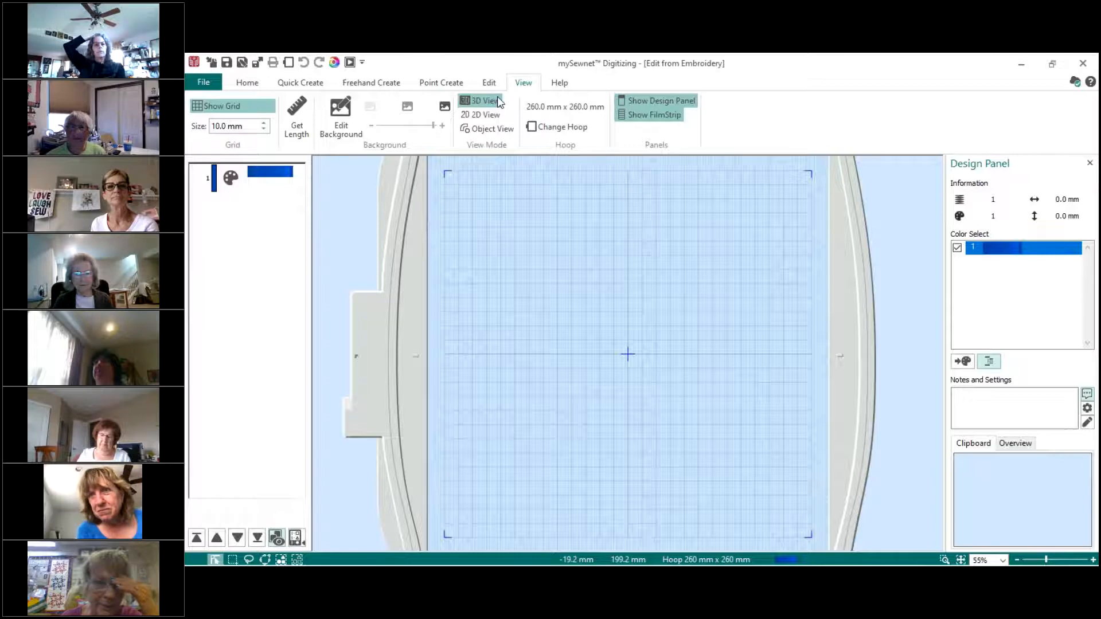
{"action": "left_click", "coordinate": [344, 121]}
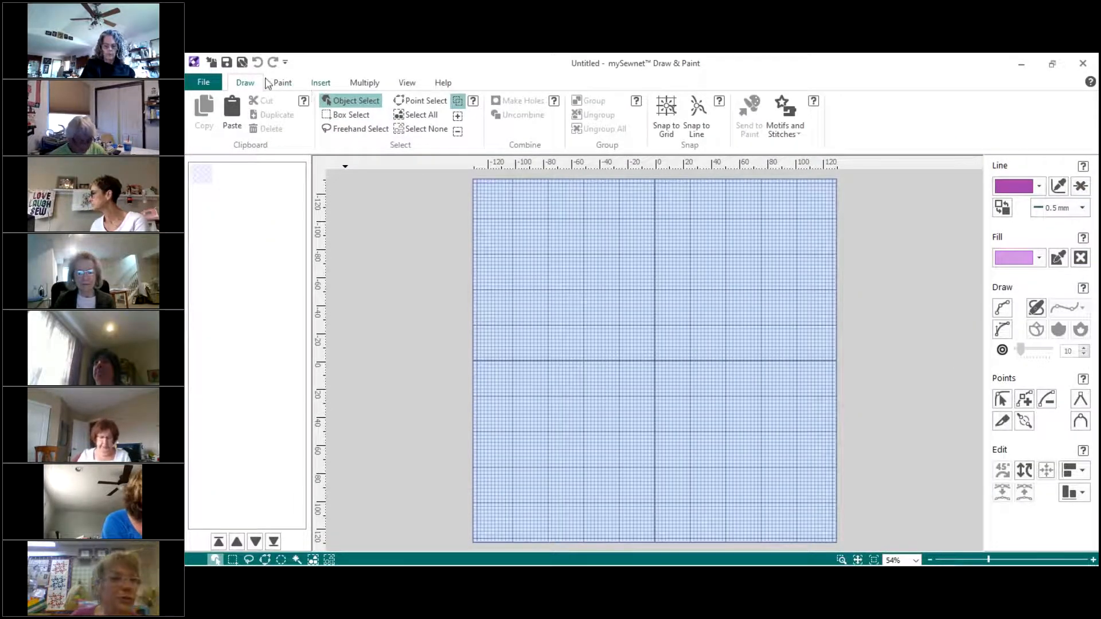
{"action": "left_click", "coordinate": [212, 64]}
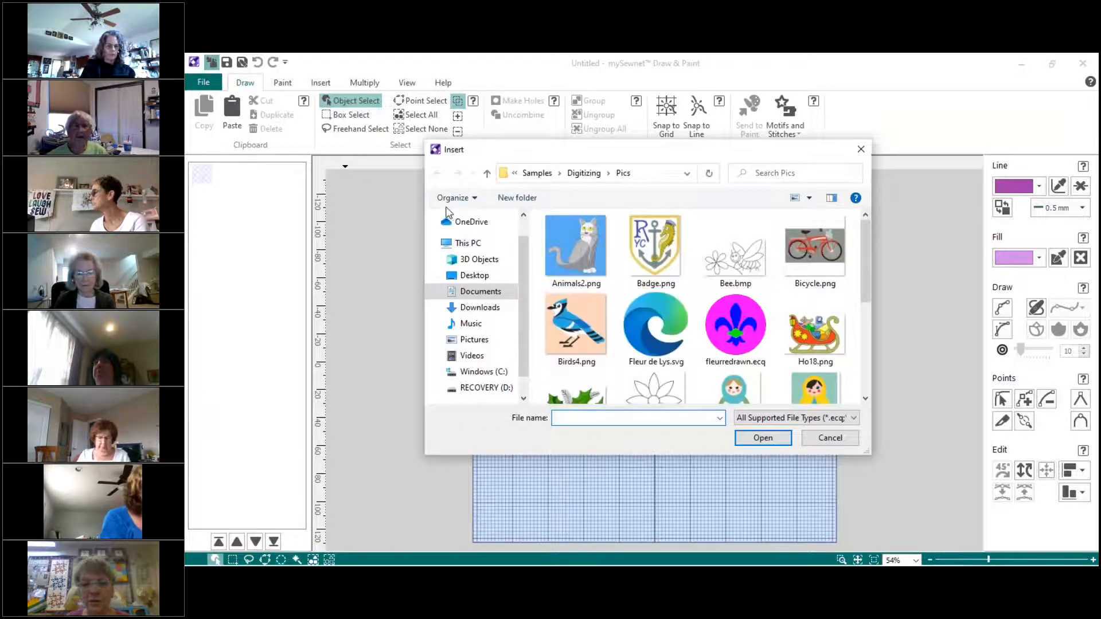
{"action": "left_click", "coordinate": [735, 324]}
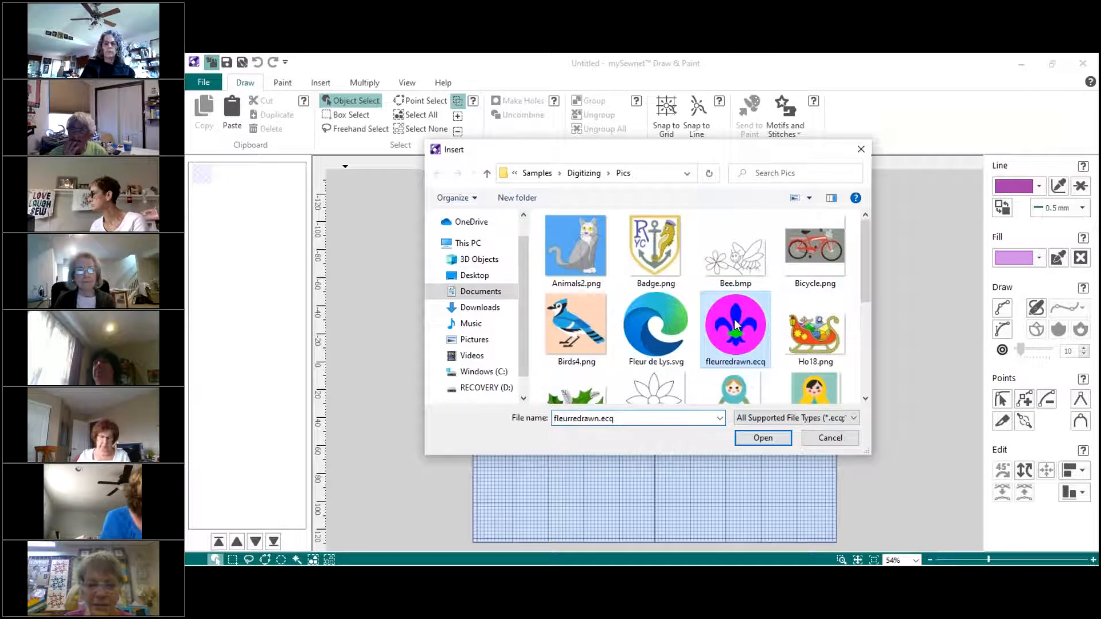
{"action": "left_click", "coordinate": [763, 439]}
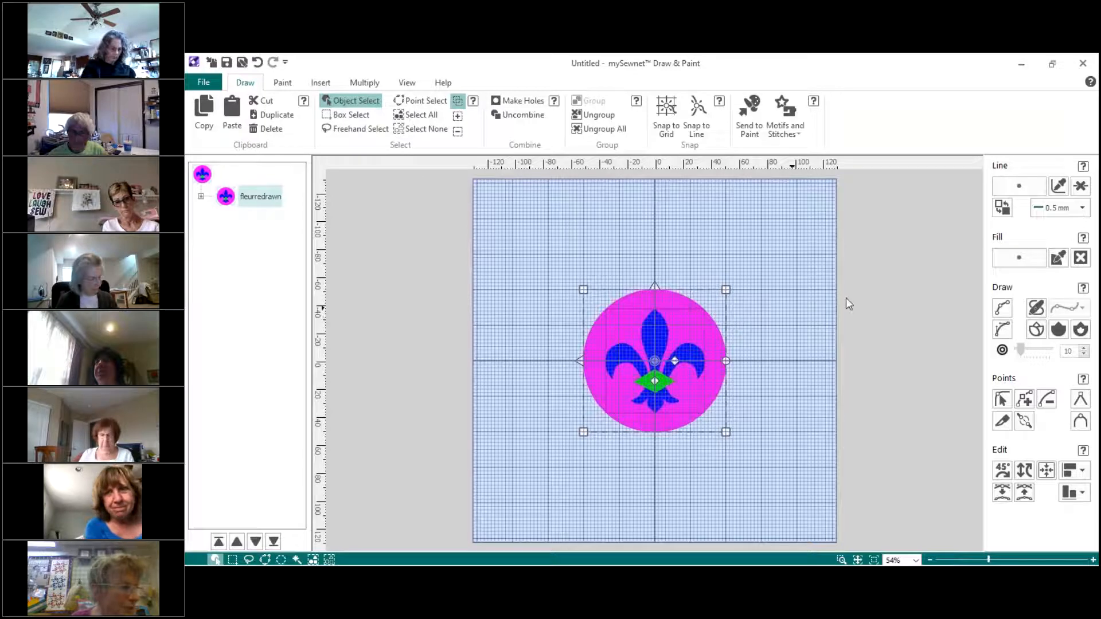
{"action": "left_click", "coordinate": [1082, 64]}
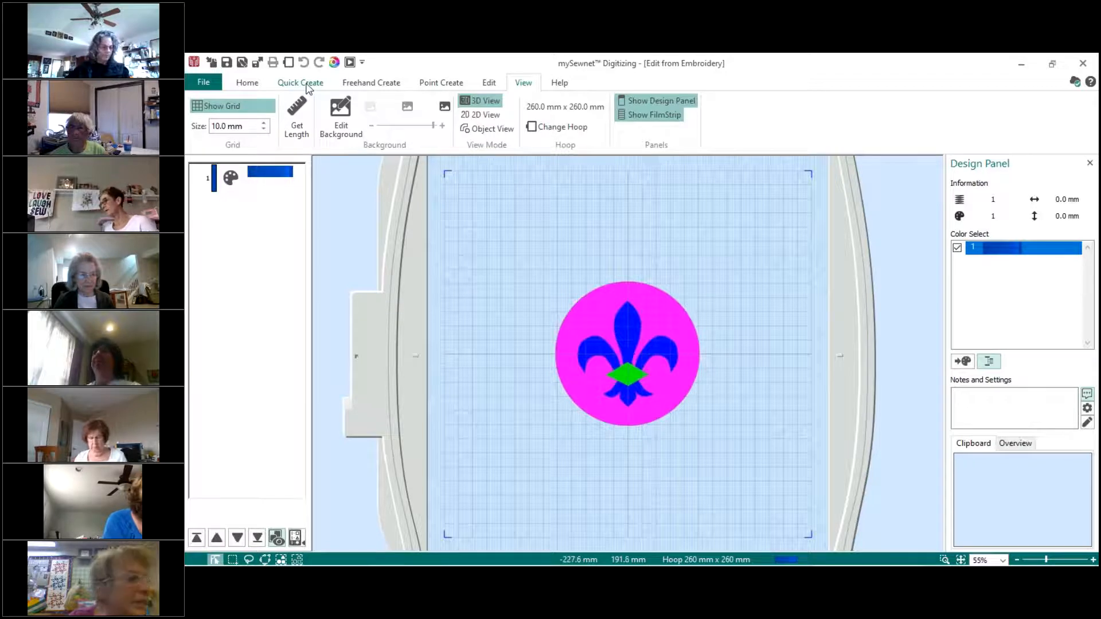
Run Quick Create from Background on the fleur-de-lys, retaining all individual objects from Draw
{"action": "left_click", "coordinate": [309, 88]}
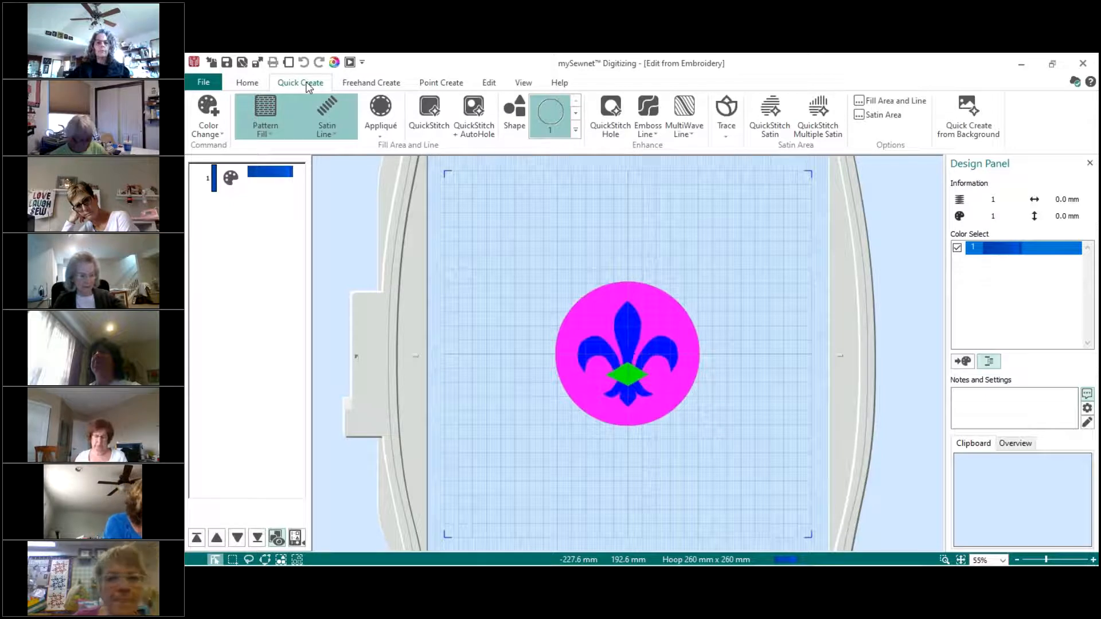
{"action": "left_click", "coordinate": [966, 109]}
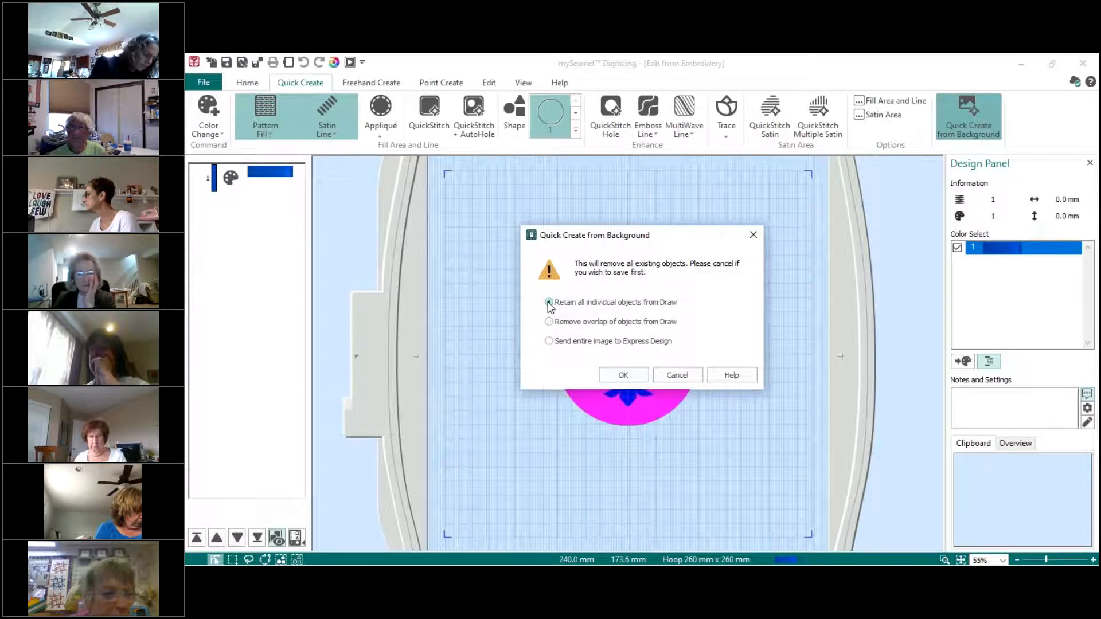
{"action": "left_click", "coordinate": [549, 302]}
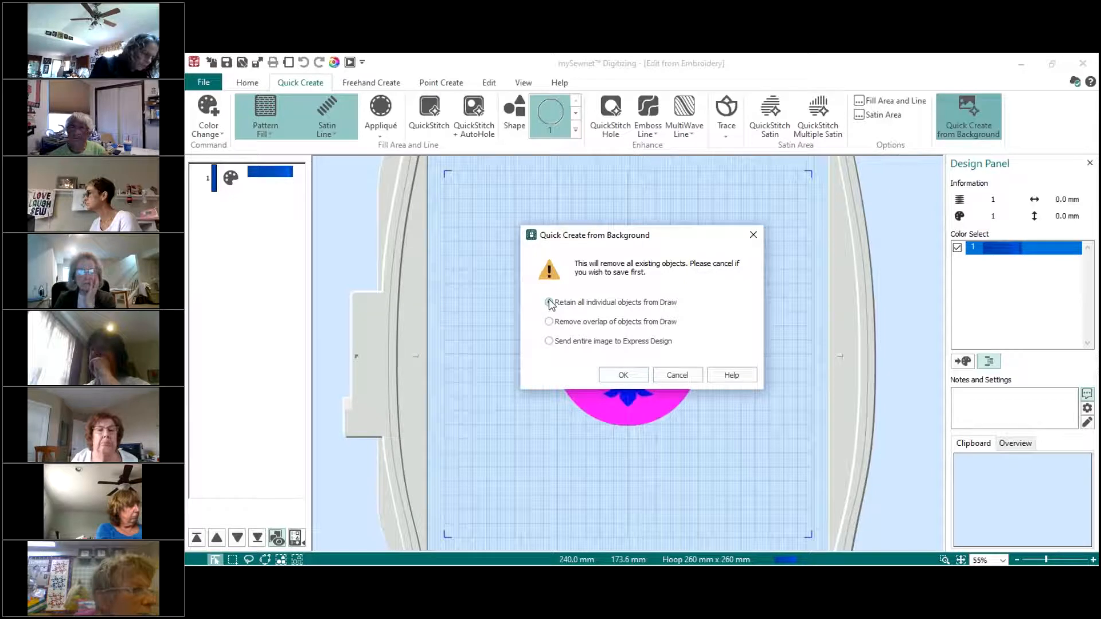
{"action": "left_click", "coordinate": [624, 376]}
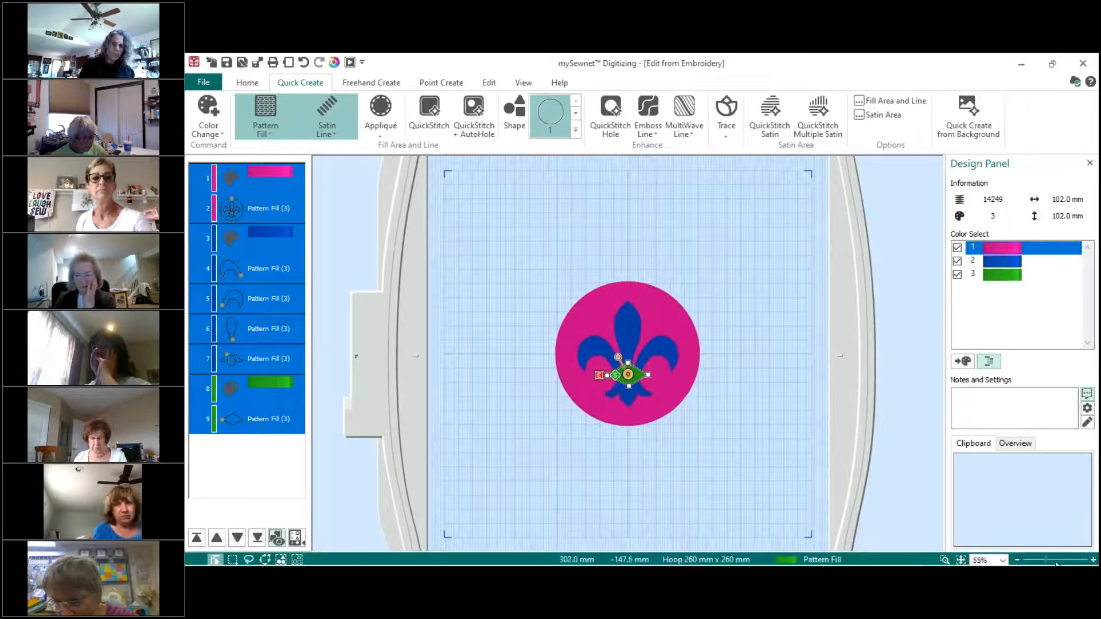
Examine the generated fleur-de-lys stitches up close and play their stitch-out in the Design Player
{"action": "left_click", "coordinate": [1094, 561]}
{"action": "left_click", "coordinate": [1094, 561]}
{"action": "left_click", "coordinate": [1095, 561]}
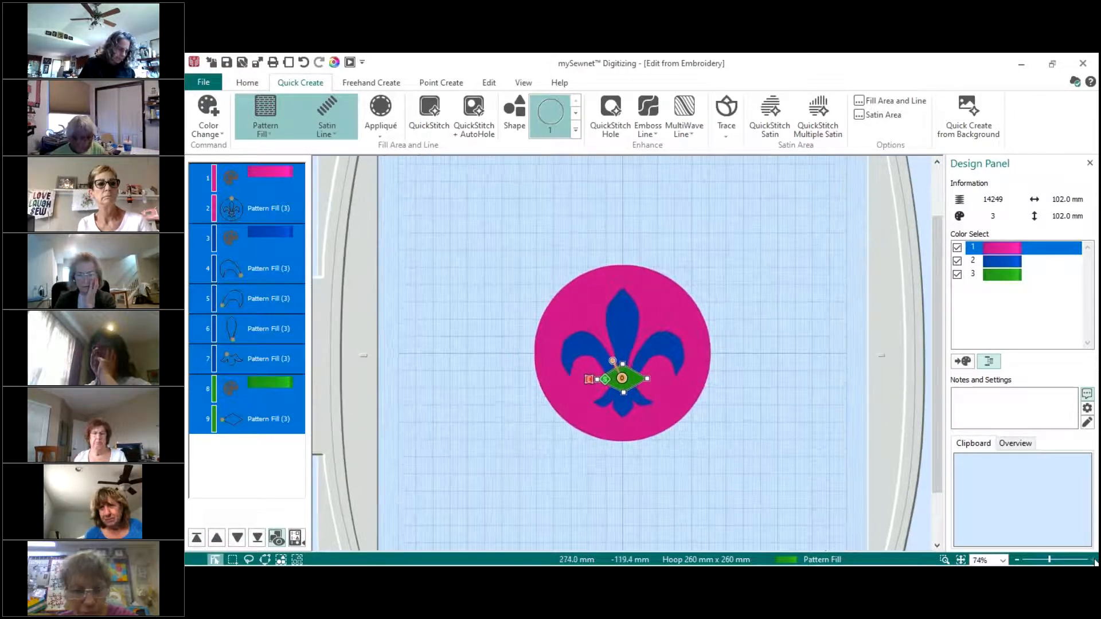
{"action": "left_click", "coordinate": [1095, 561]}
{"action": "left_click", "coordinate": [1095, 560]}
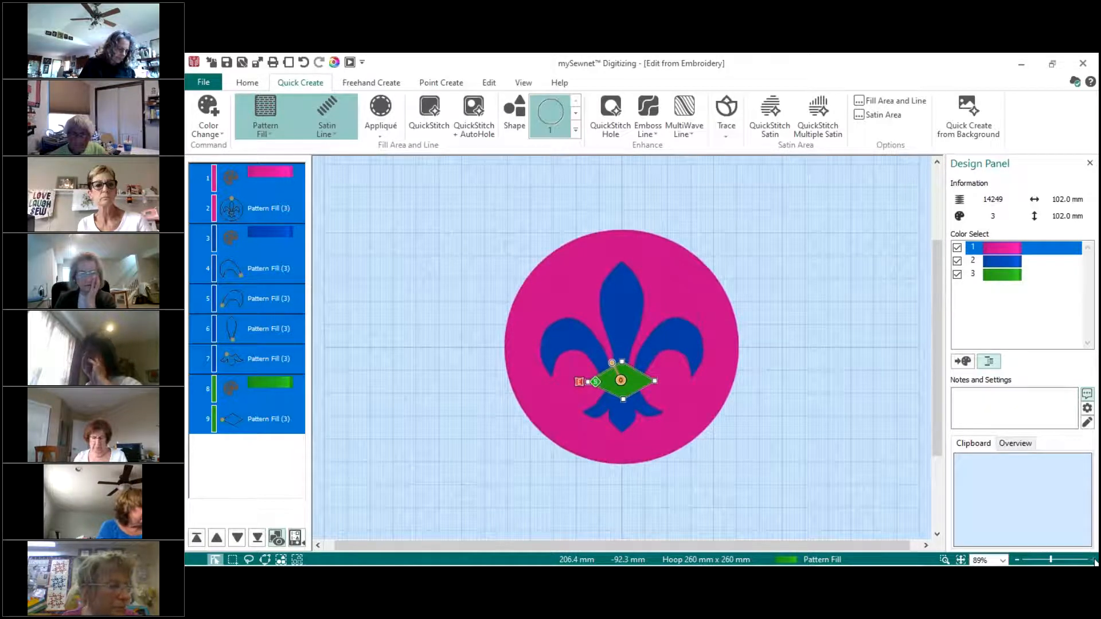
{"action": "left_click", "coordinate": [1094, 561]}
{"action": "left_click", "coordinate": [1094, 561]}
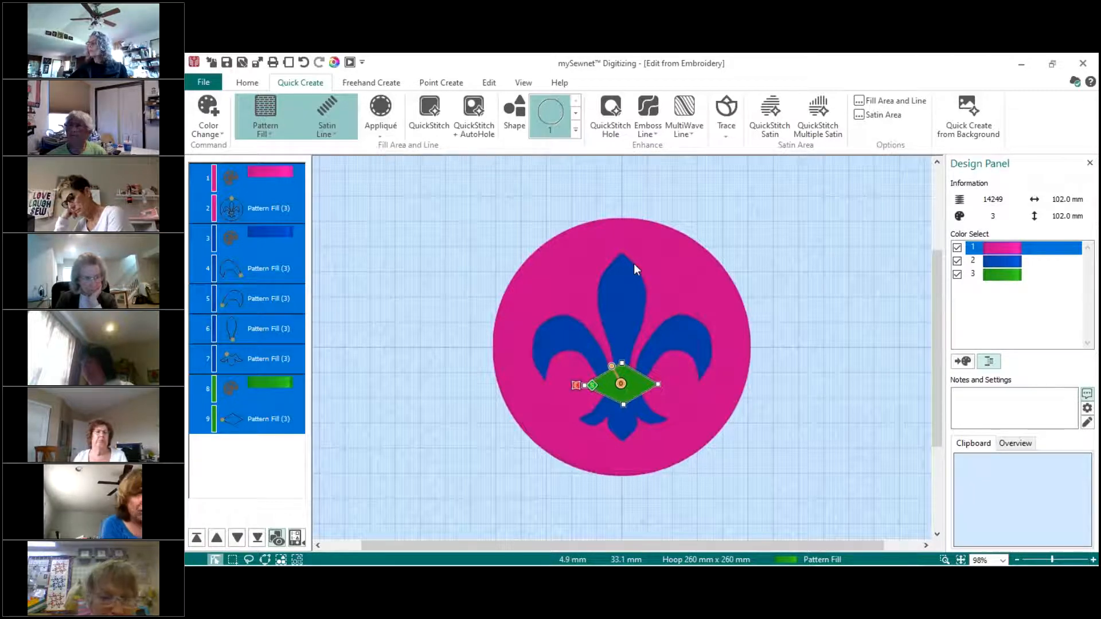
{"action": "scroll", "coordinate": [766, 253], "scroll_direction": "down", "scroll_amount": 1}
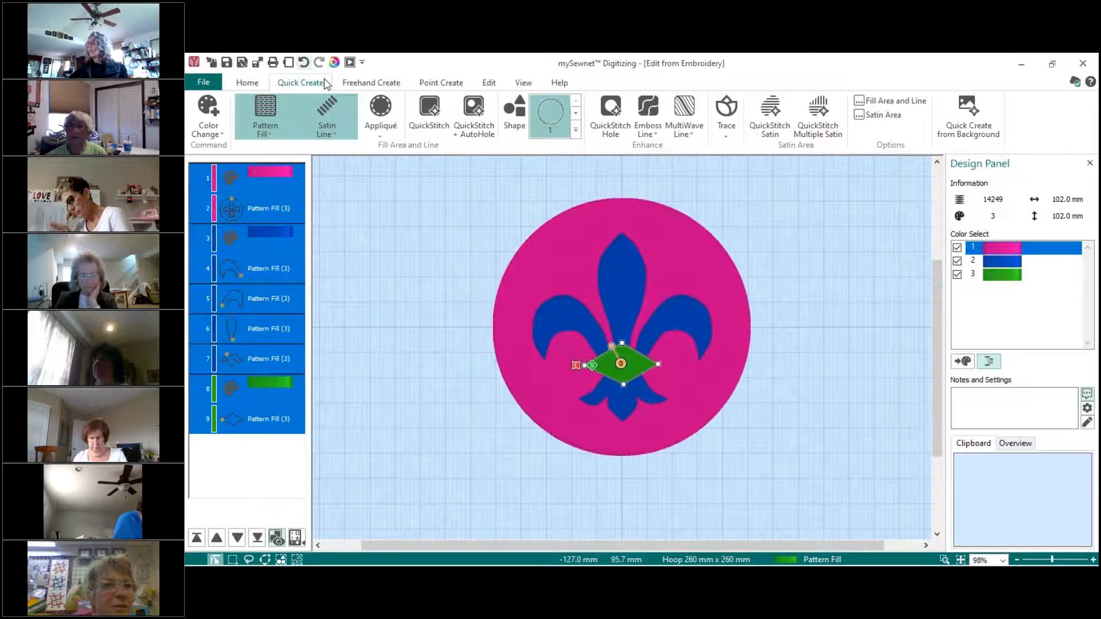
{"action": "left_click", "coordinate": [350, 63]}
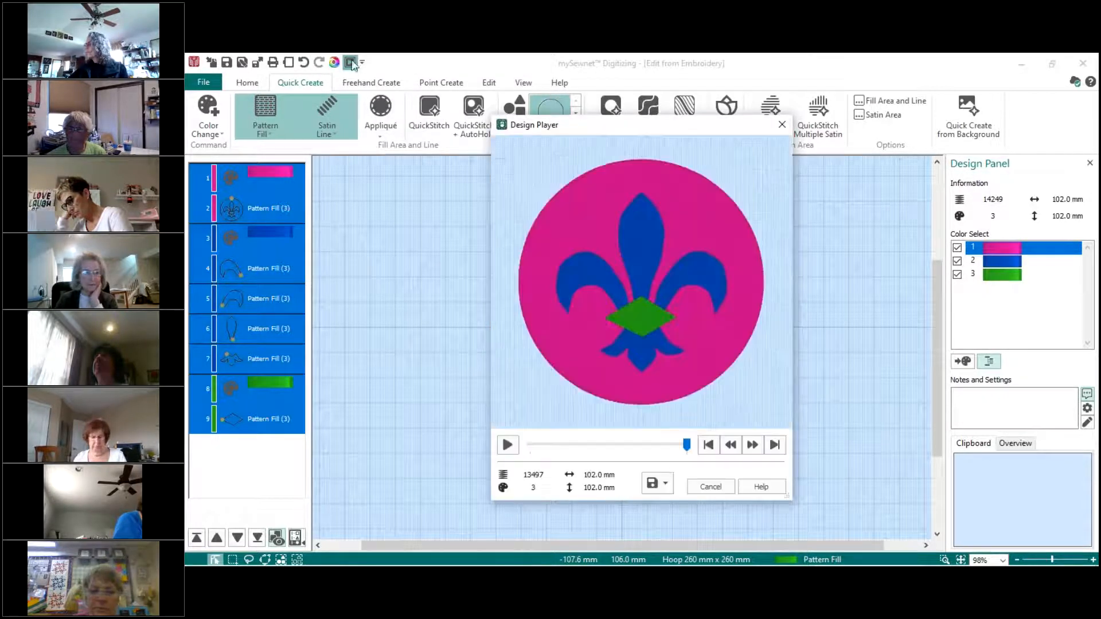
{"action": "left_click", "coordinate": [505, 446]}
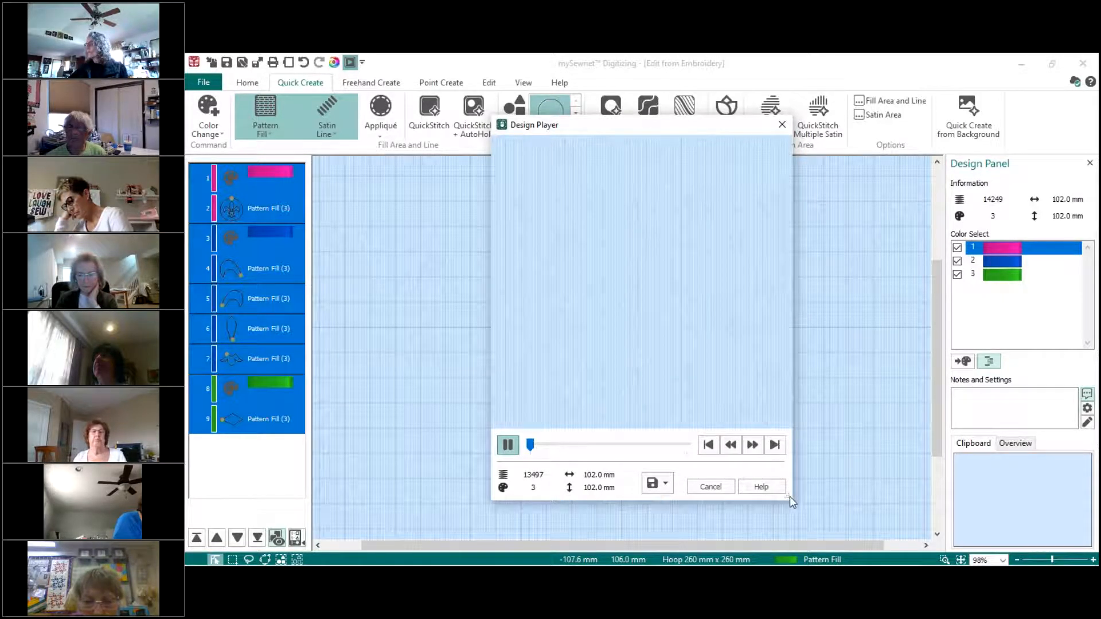
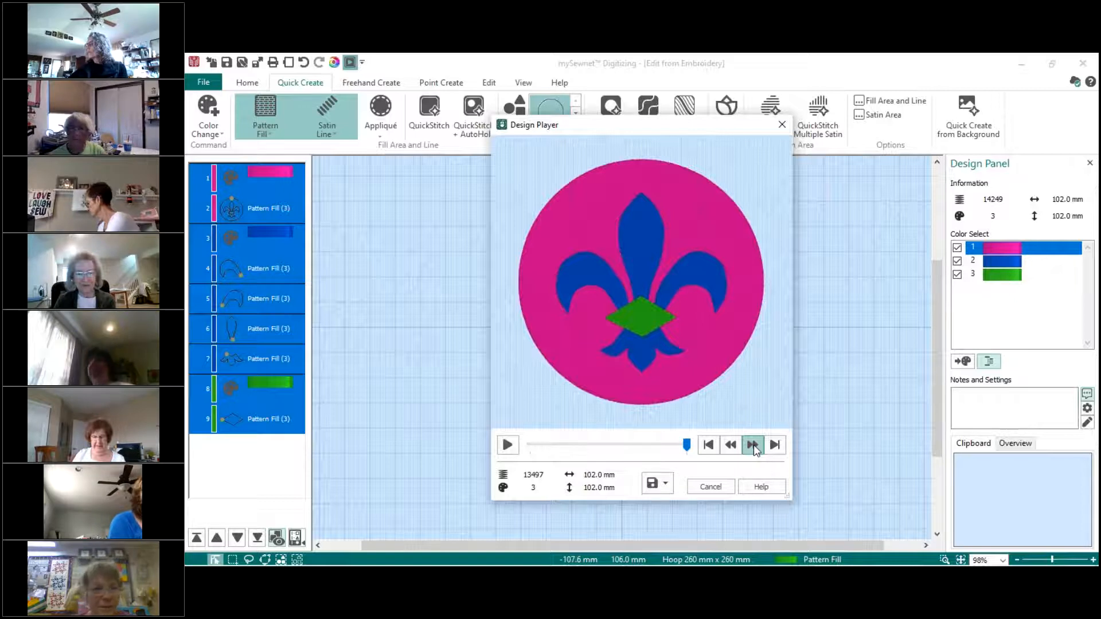
{"action": "left_click", "coordinate": [711, 487]}
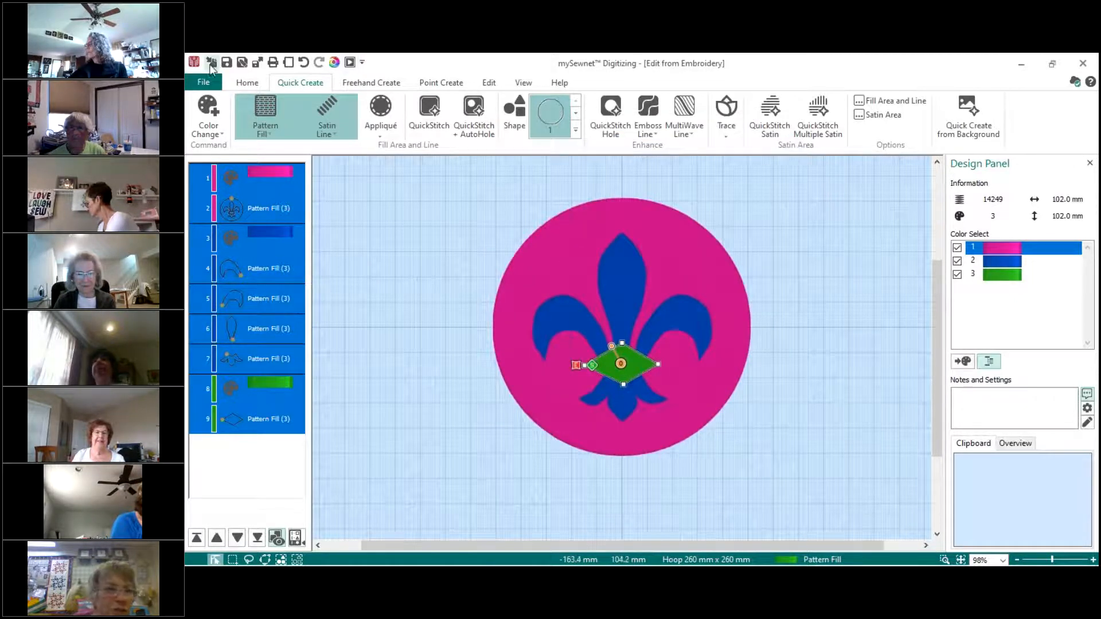
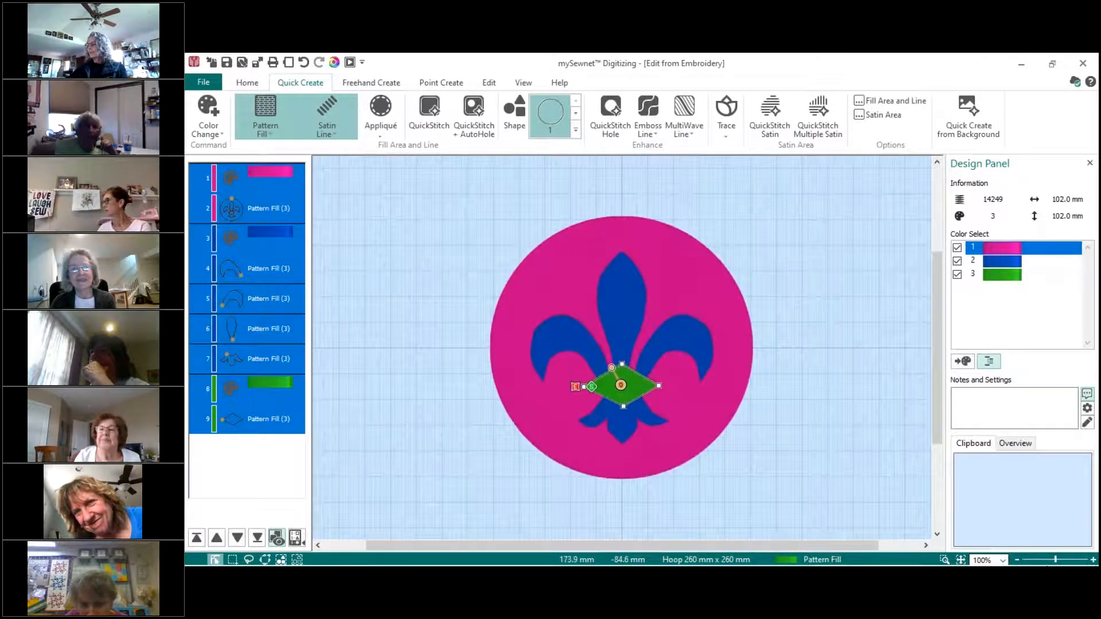
Change the green diamond's fill to pattern 235 from the Waves 1 category in its properties
{"action": "left_click_drag", "start_coordinate": [1052, 562], "coordinate": [1052, 562]}
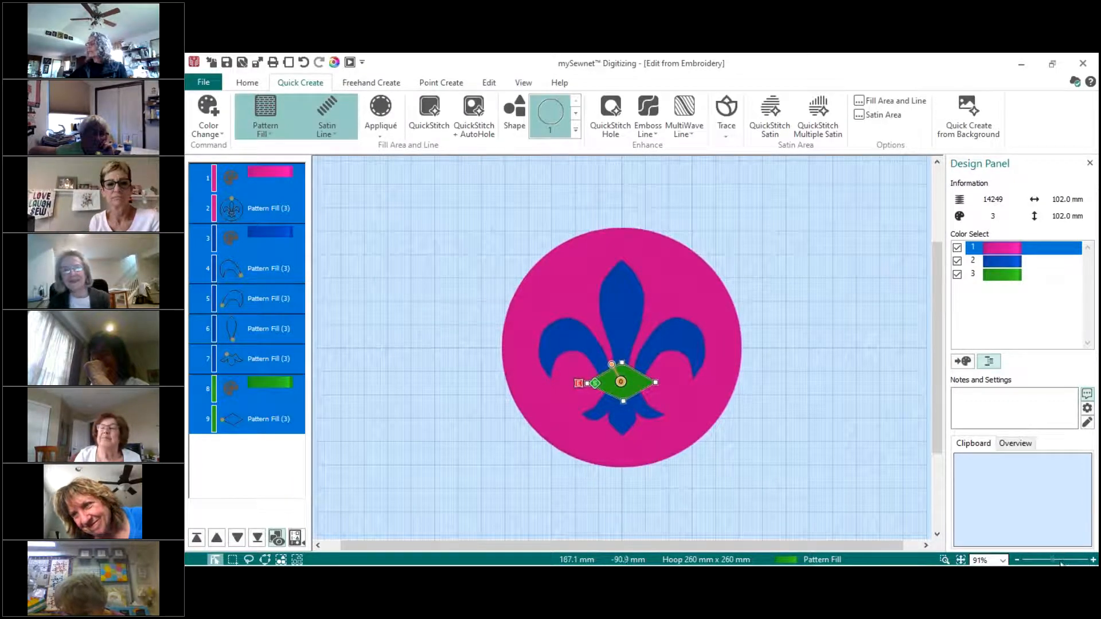
{"action": "left_click_drag", "start_coordinate": [1052, 562], "coordinate": [1055, 562]}
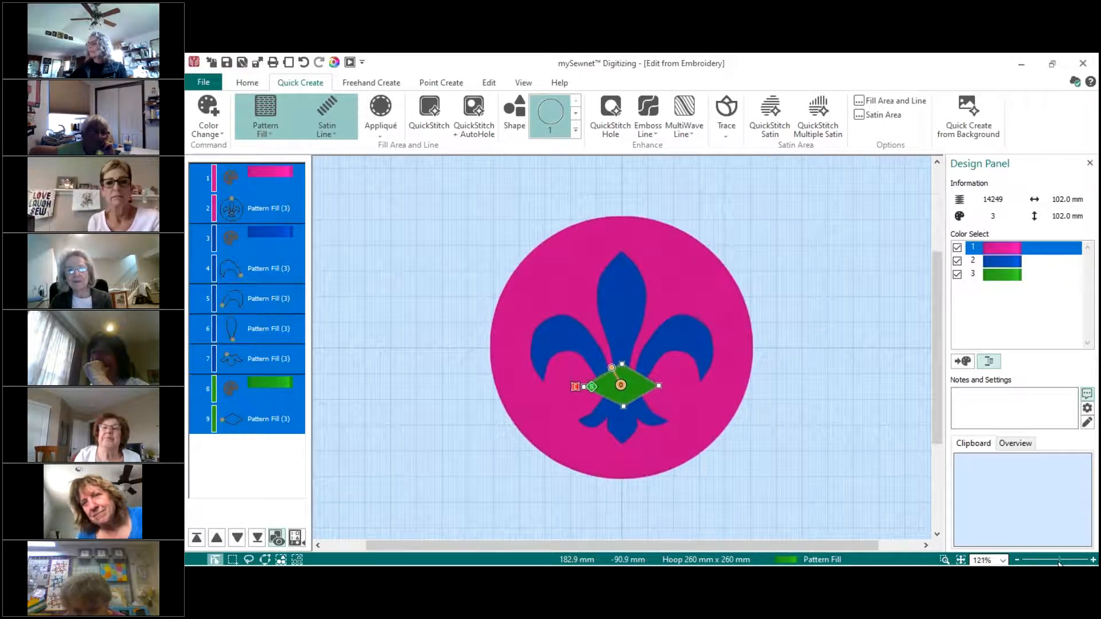
{"action": "left_click_drag", "start_coordinate": [1059, 562], "coordinate": [1063, 562]}
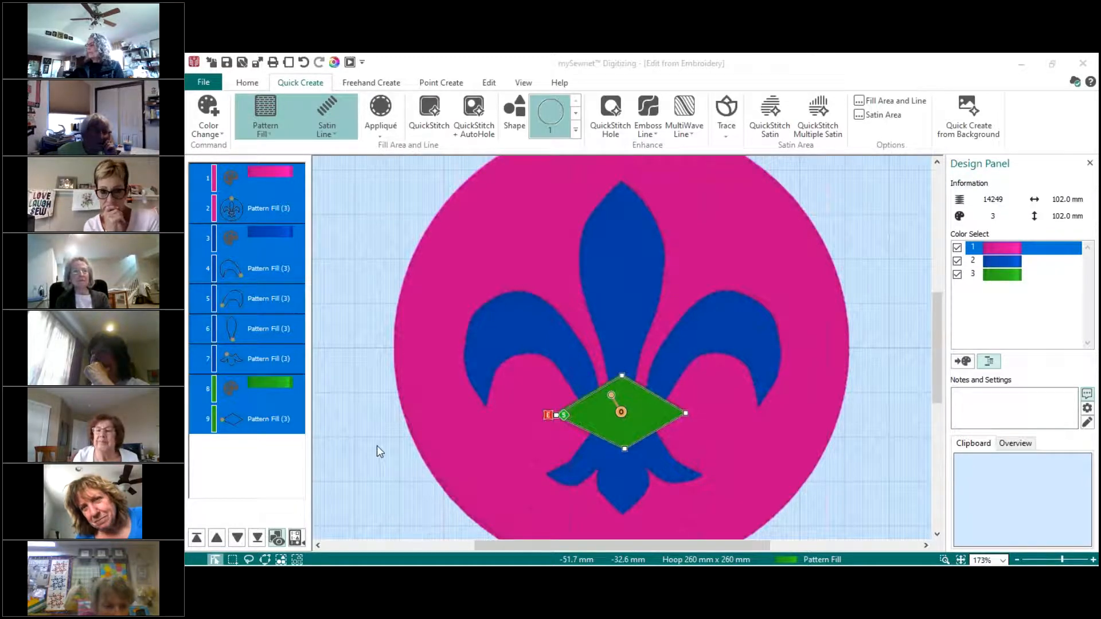
{"action": "left_click", "coordinate": [239, 421]}
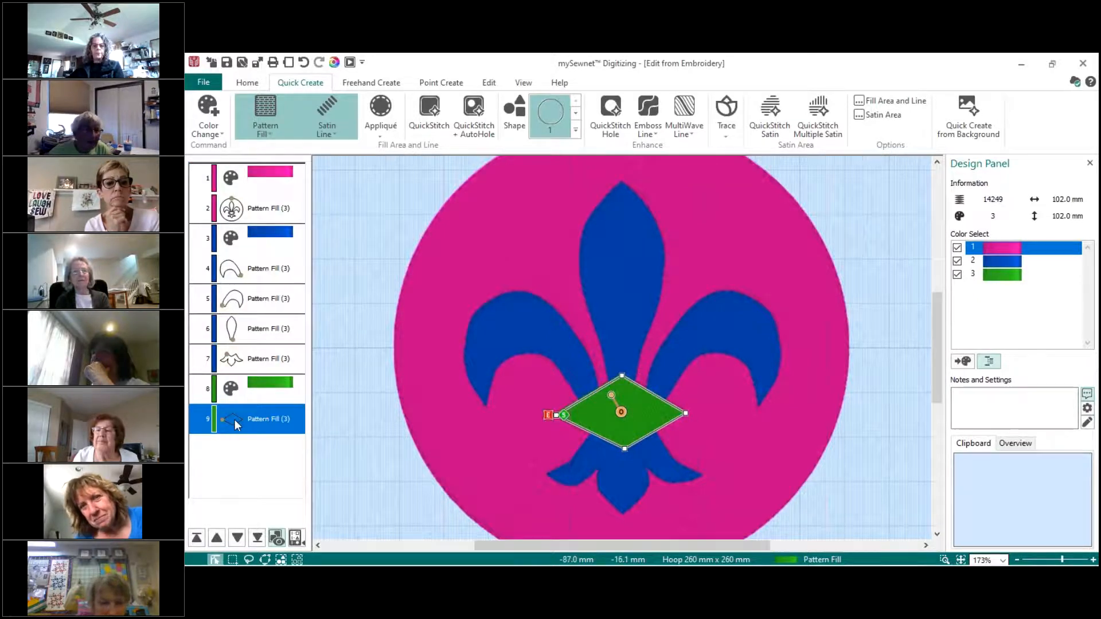
{"action": "right_click", "coordinate": [237, 425]}
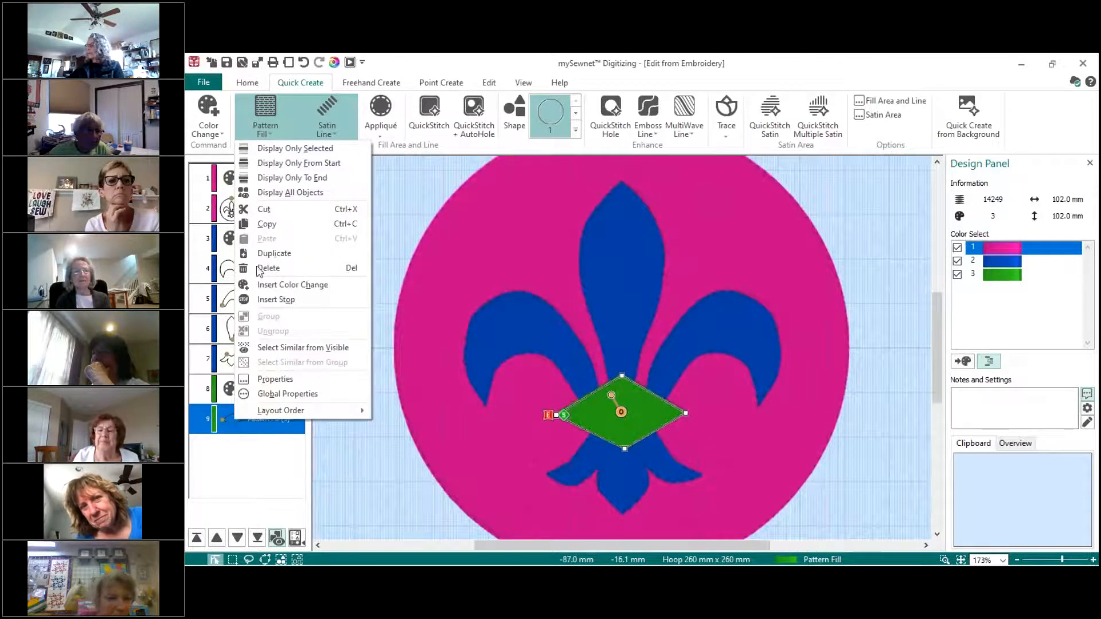
{"action": "left_click", "coordinate": [290, 383]}
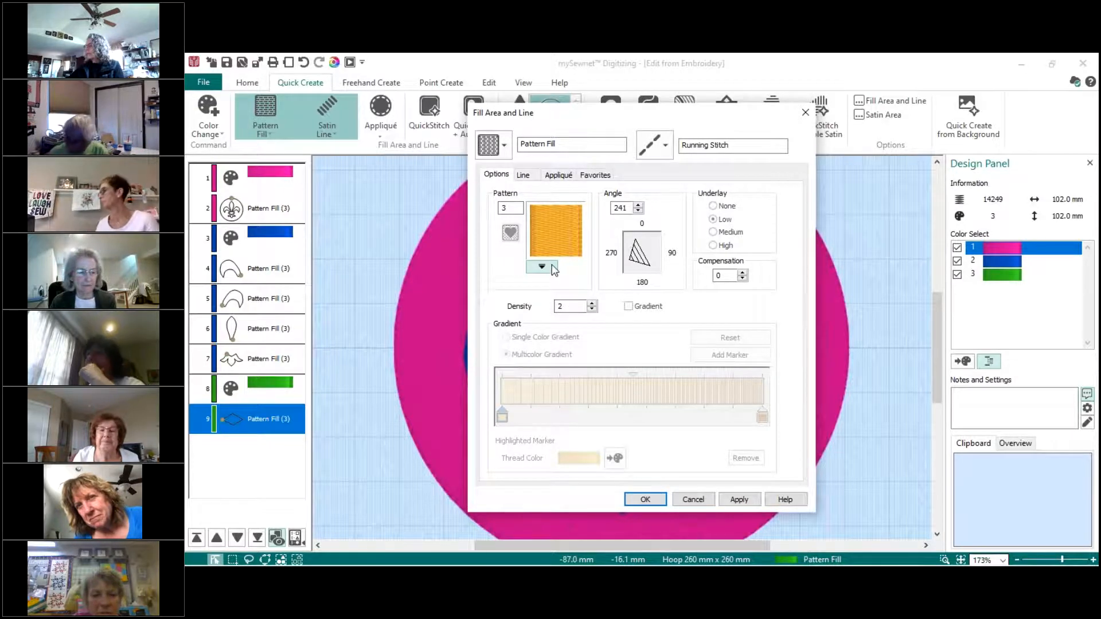
{"action": "left_click", "coordinate": [551, 266]}
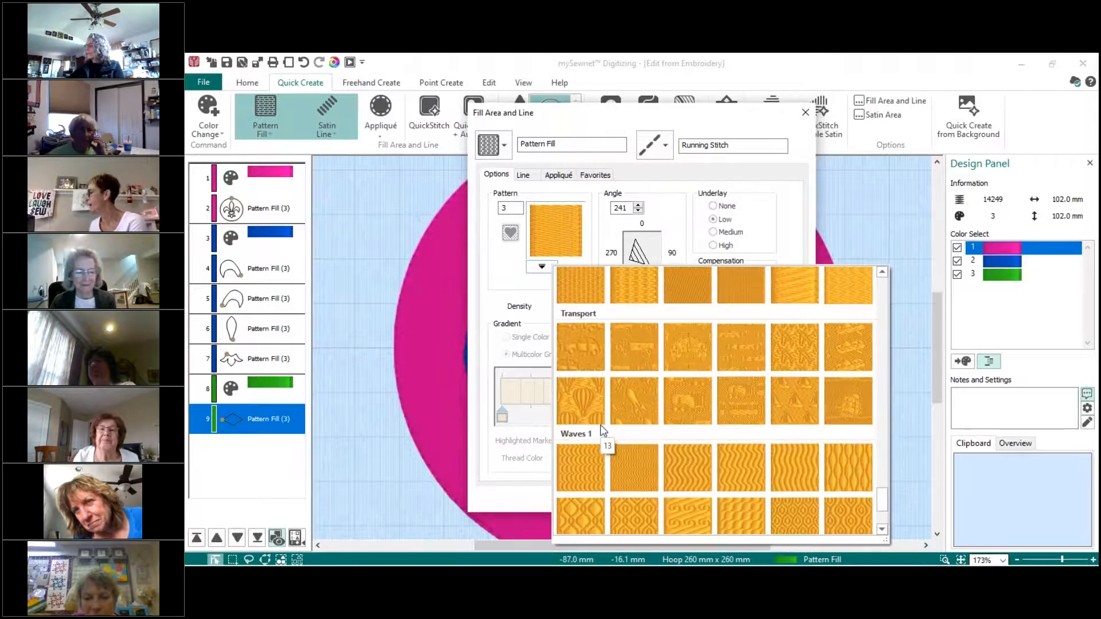
{"action": "scroll", "coordinate": [601, 425], "scroll_direction": "down", "scroll_amount": 10}
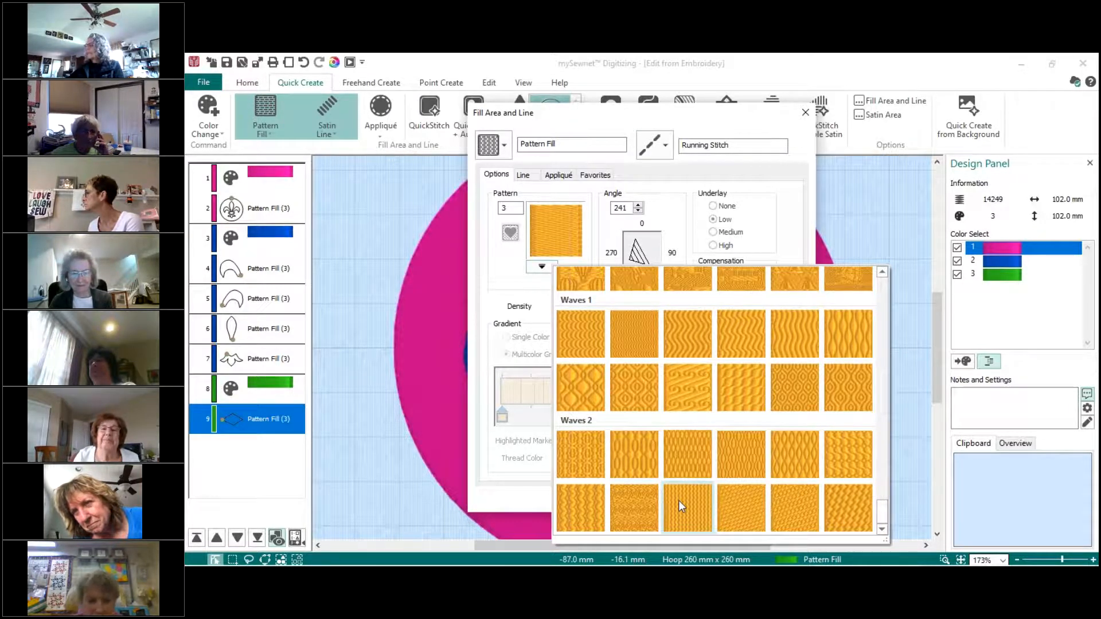
{"action": "left_click", "coordinate": [577, 388]}
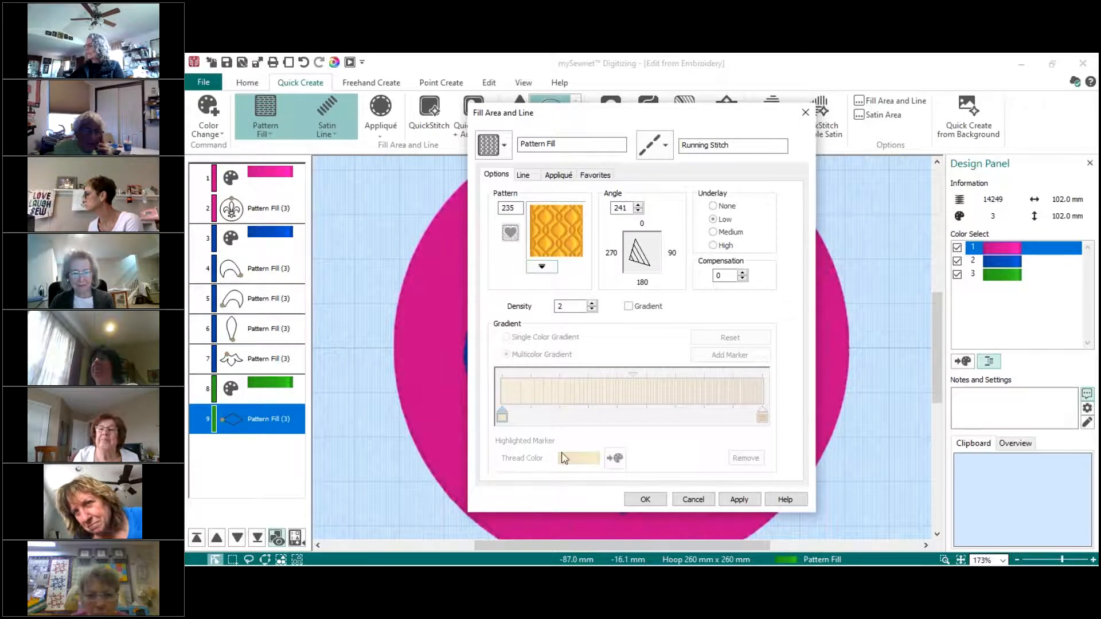
{"action": "left_click", "coordinate": [633, 500]}
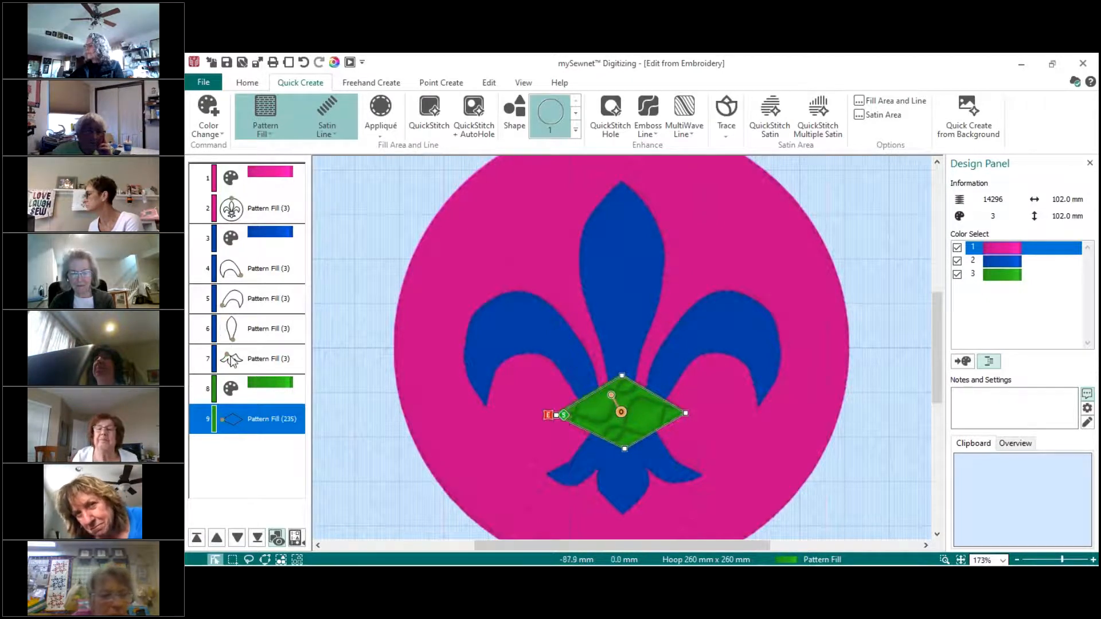
Select the four blue fleur-de-lys pieces together and change their fill to pattern 182 from the Rope & Chains category
{"action": "left_click", "coordinate": [252, 273]}
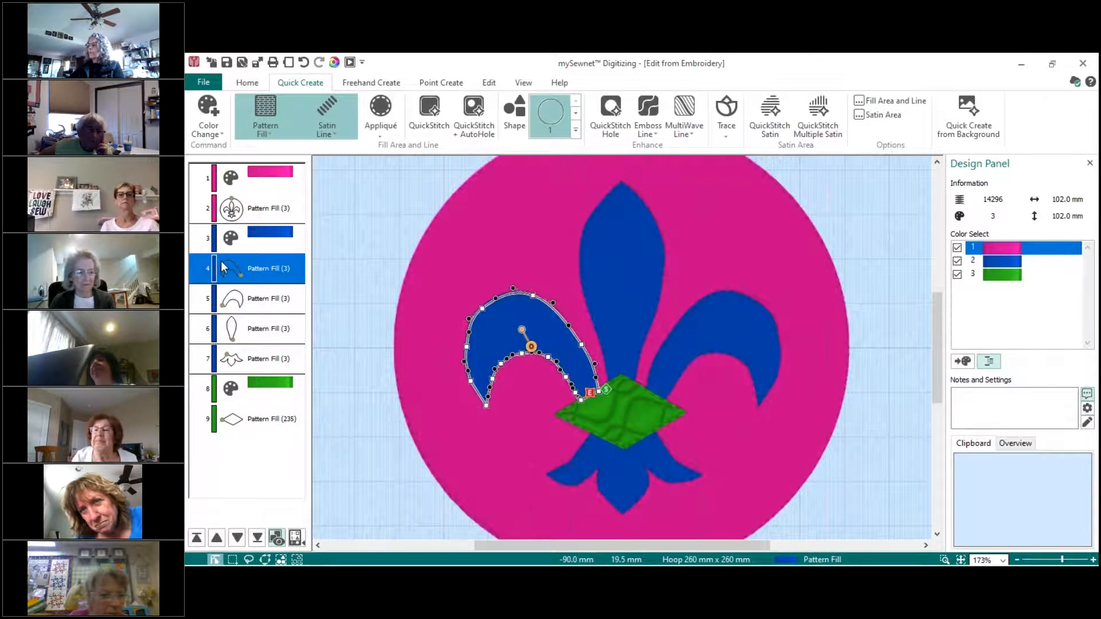
{"action": "left_click", "coordinate": [239, 310], "text": "ctrl"}
{"action": "left_click", "coordinate": [232, 330], "text": "ctrl"}
{"action": "left_click", "coordinate": [235, 359], "text": "ctrl"}
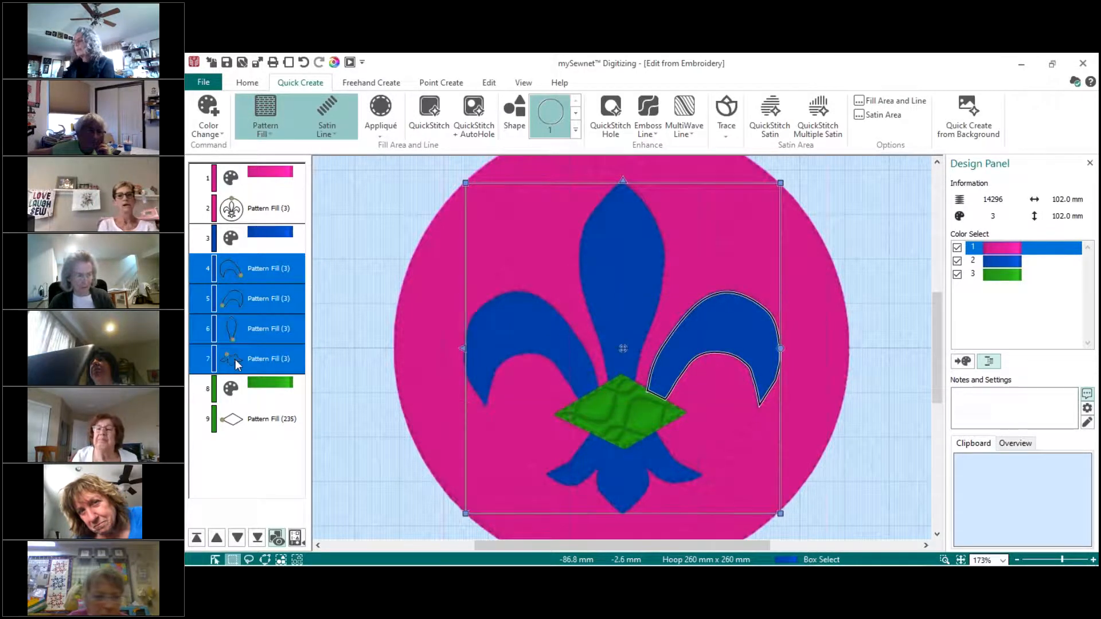
{"action": "right_click", "coordinate": [253, 310]}
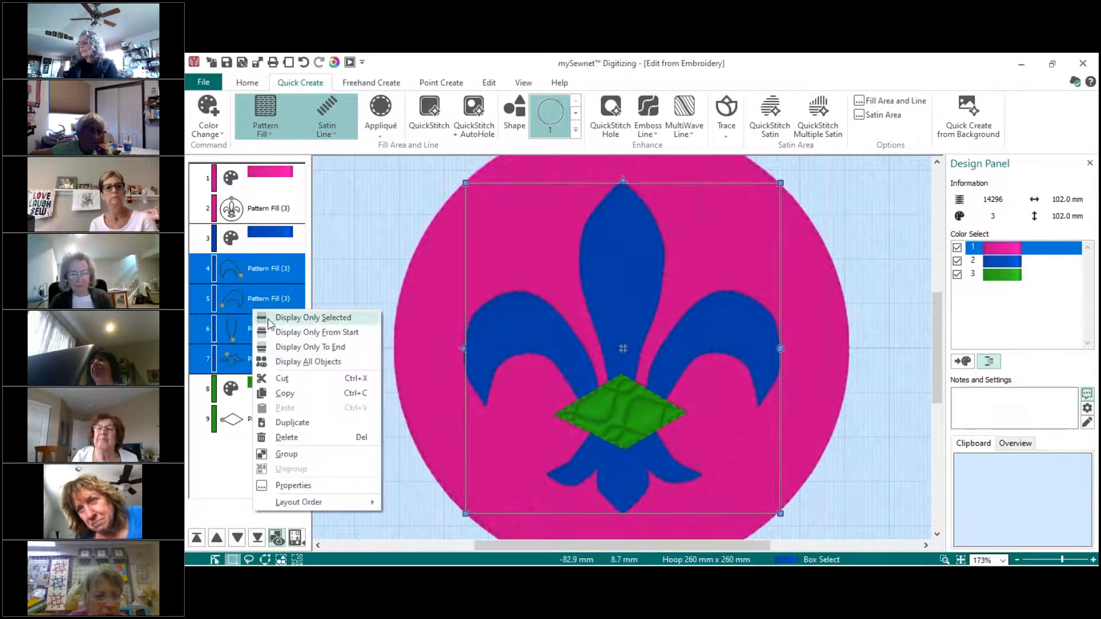
{"action": "left_click", "coordinate": [292, 487]}
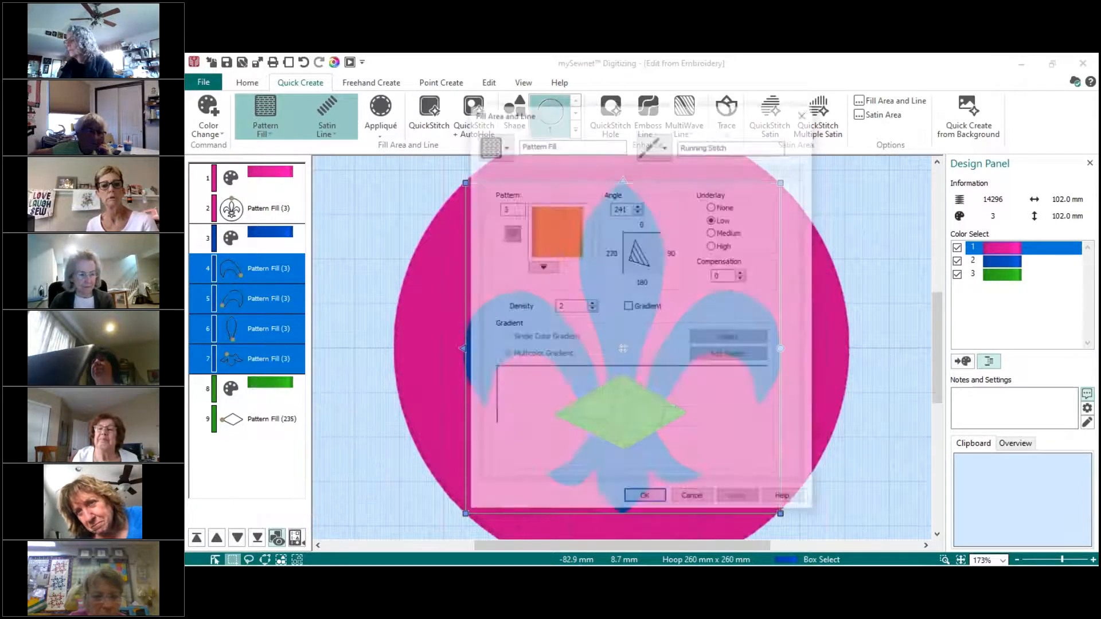
{"action": "left_click", "coordinate": [543, 268]}
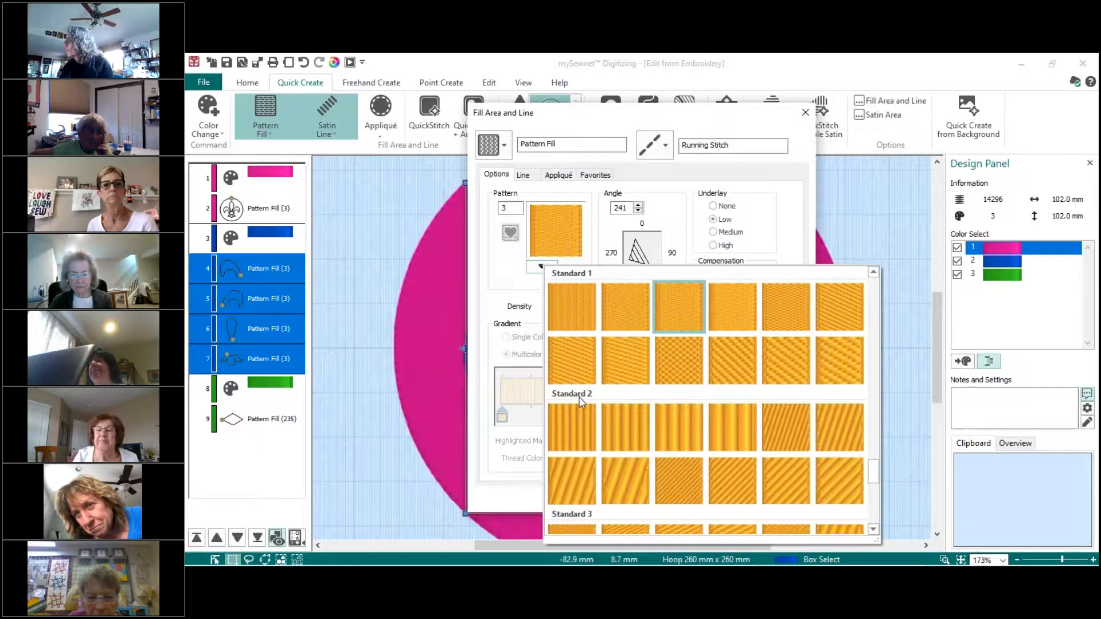
{"action": "scroll", "coordinate": [580, 400], "scroll_direction": "down", "scroll_amount": 5}
{"action": "scroll", "coordinate": [579, 396], "scroll_direction": "down", "scroll_amount": 3}
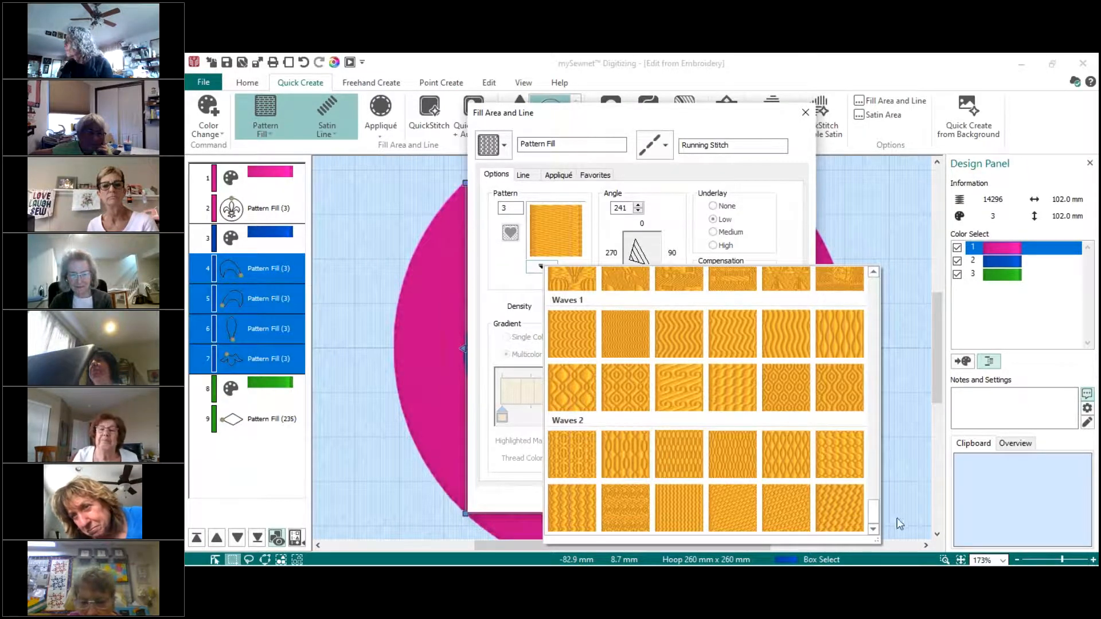
{"action": "left_click_drag", "start_coordinate": [873, 514], "coordinate": [890, 429]}
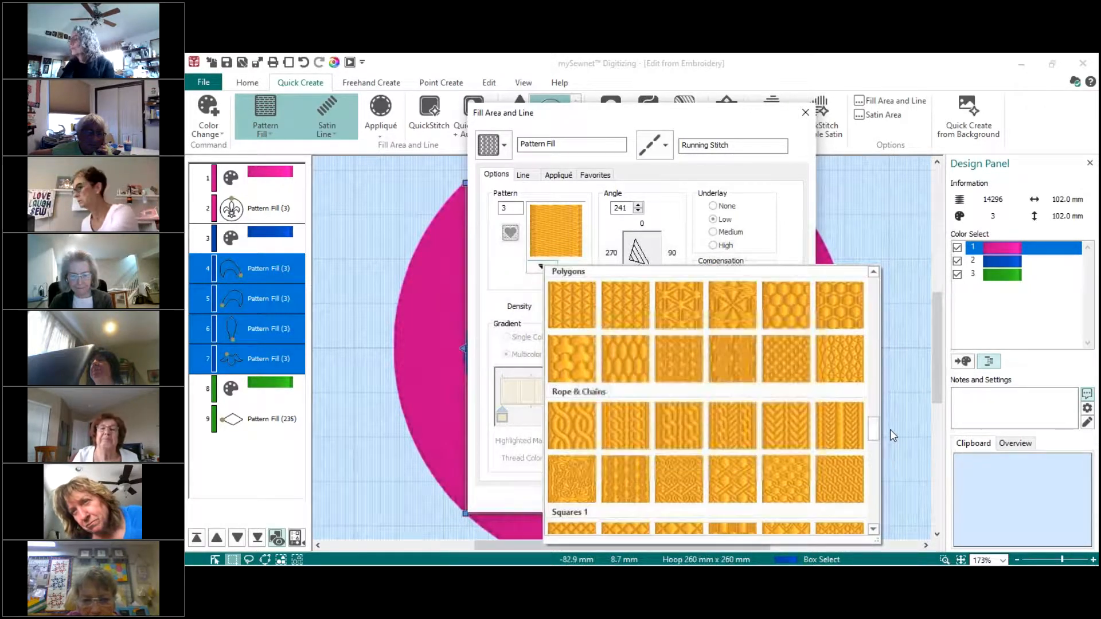
{"action": "left_click", "coordinate": [890, 429]}
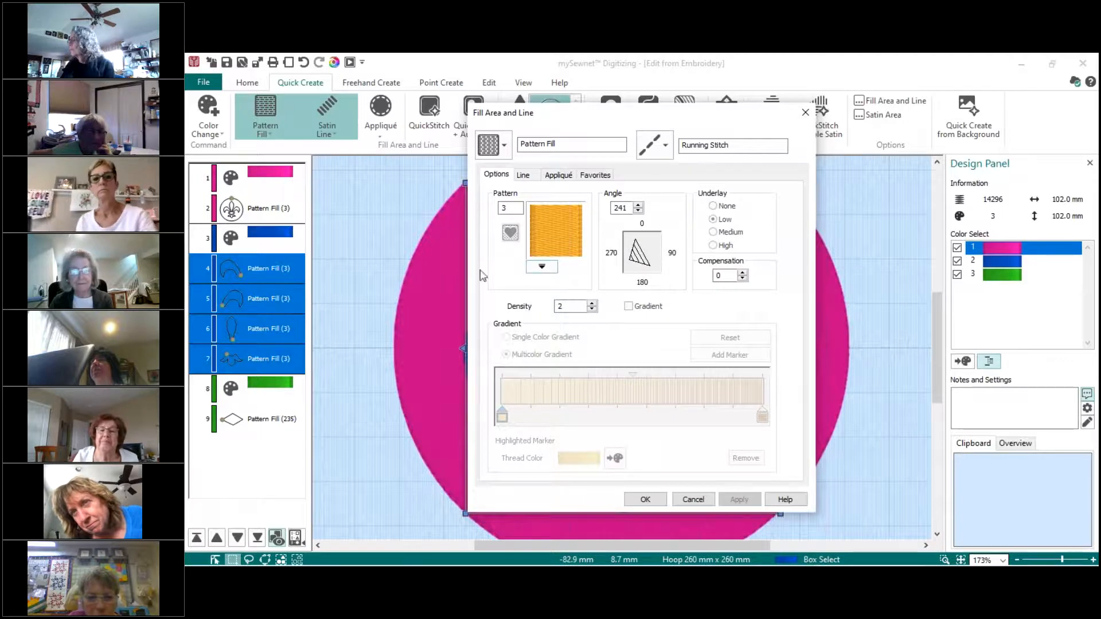
{"action": "left_click", "coordinate": [543, 267]}
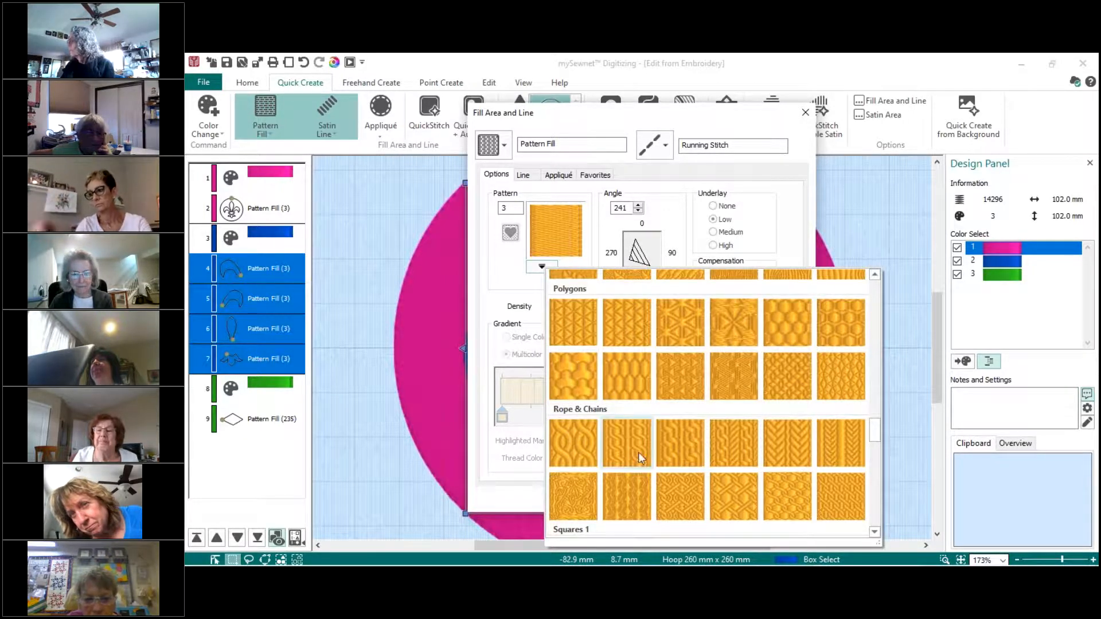
{"action": "left_click", "coordinate": [620, 439]}
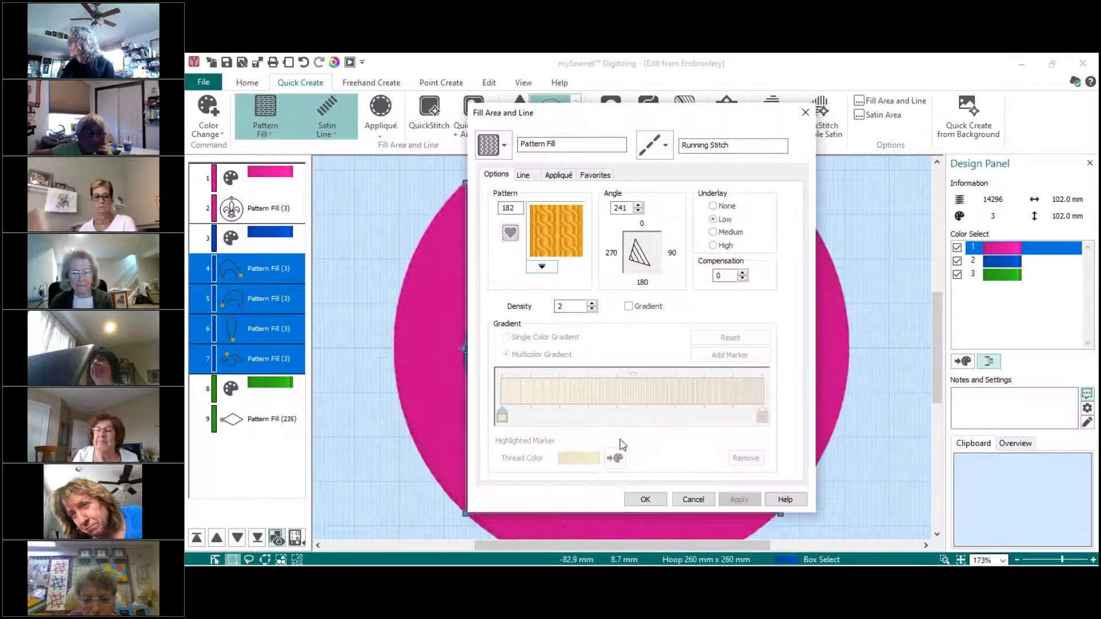
{"action": "left_click", "coordinate": [645, 501]}
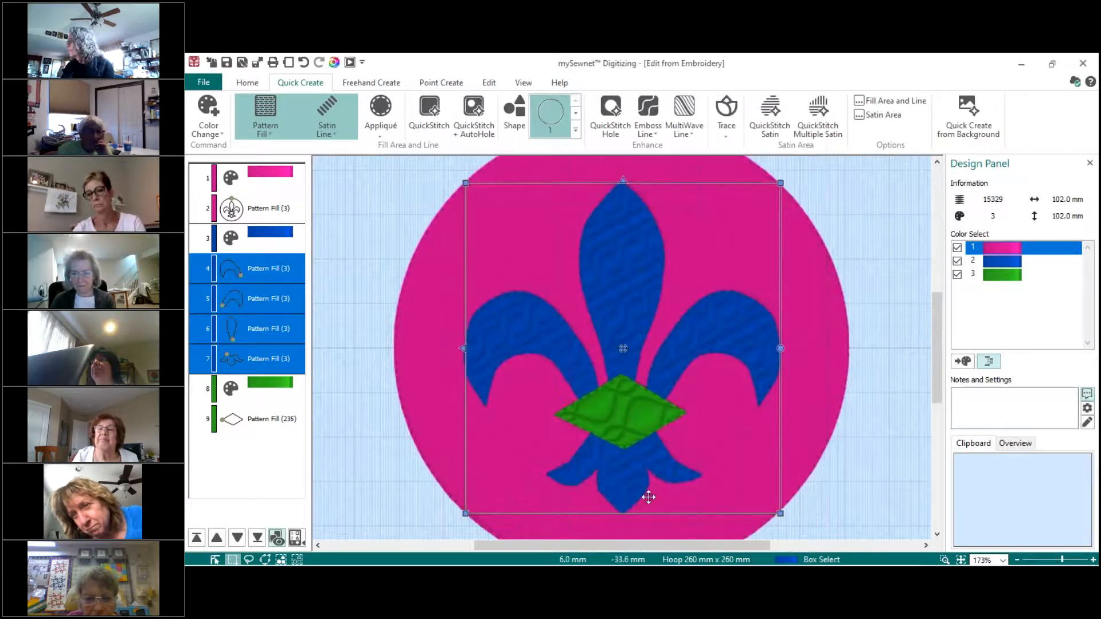